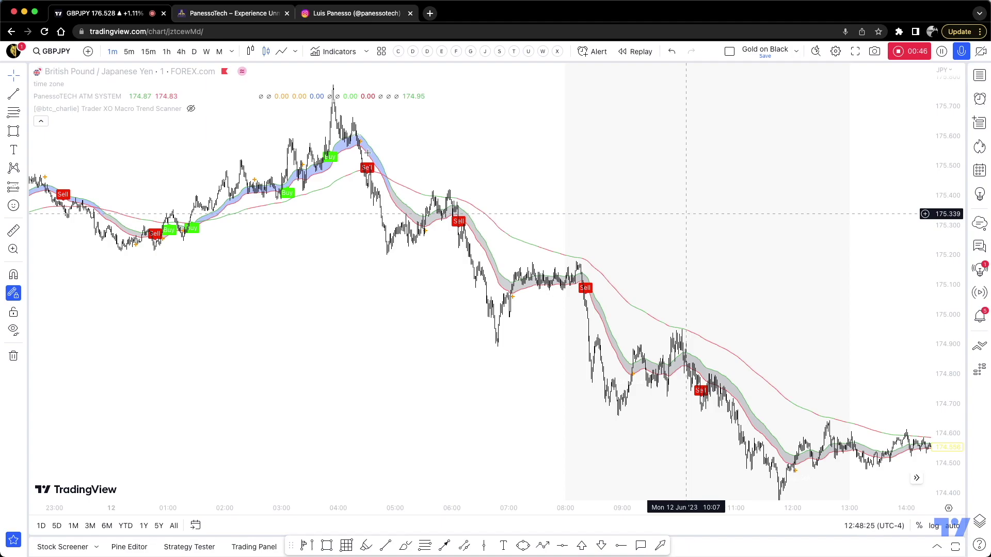
- Switch to the atmalgo.com page and look through its key features and ATM Trading System sections
key(ctrl+Tab)
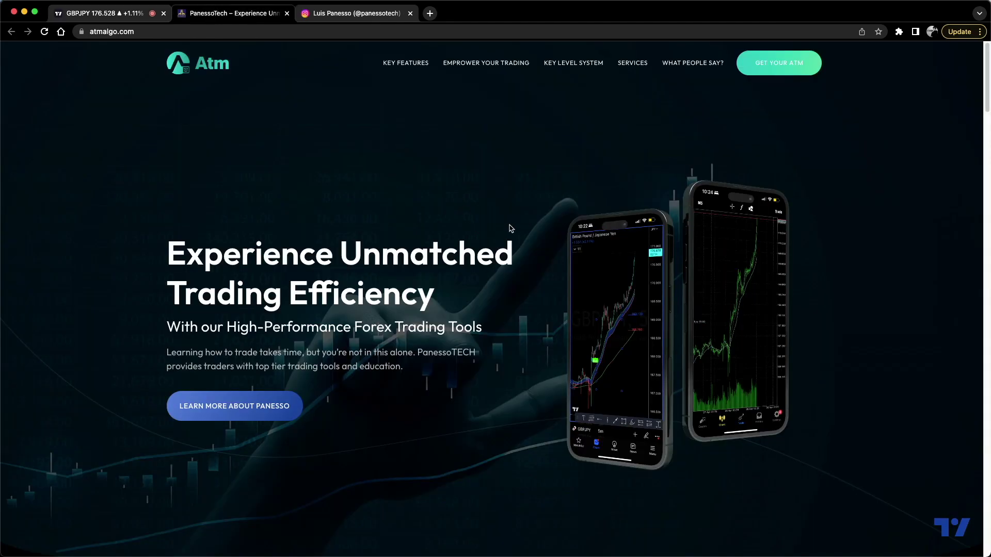
scroll(518, 229, down, 10)
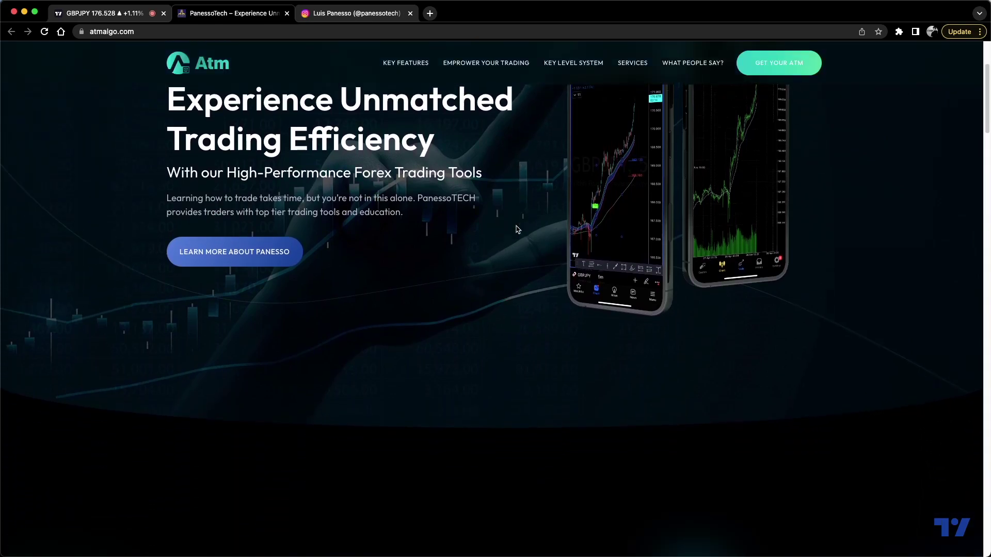
scroll(517, 227, up, 2)
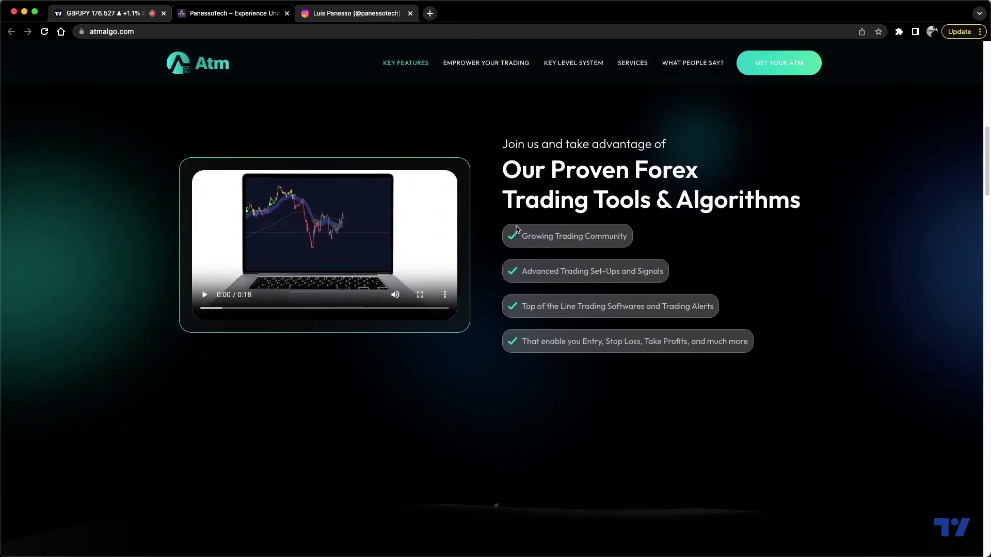
scroll(518, 230, down, 6)
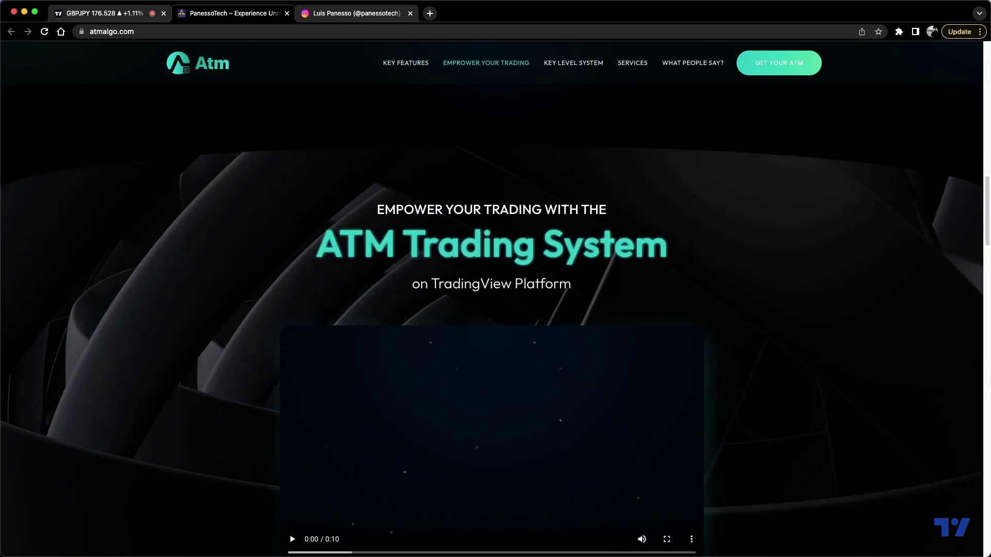
- Switch to Telegram and look through the recent posts in the ATM- TRADING SYSTEM GUIDE channel
key(super+Tab)
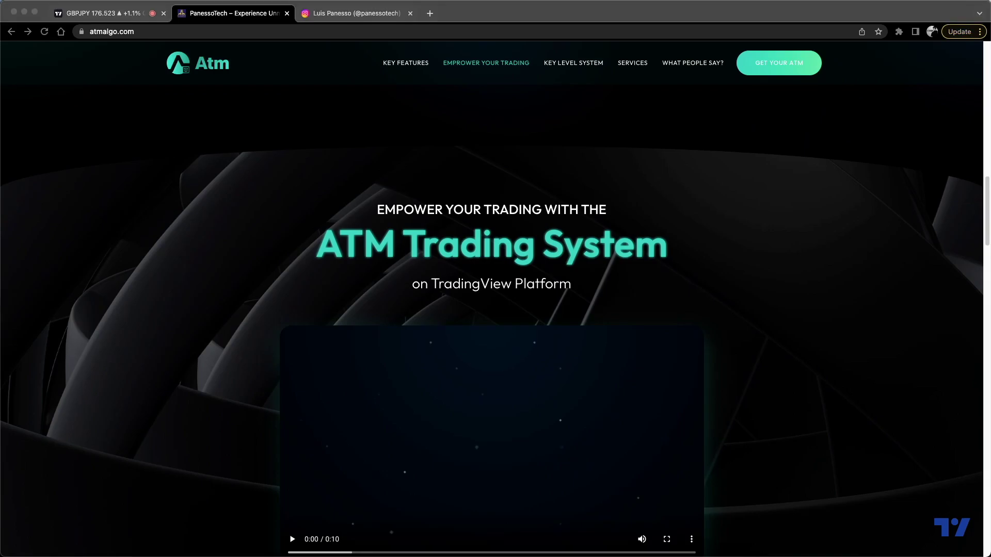
scroll(436, 308, down, 10)
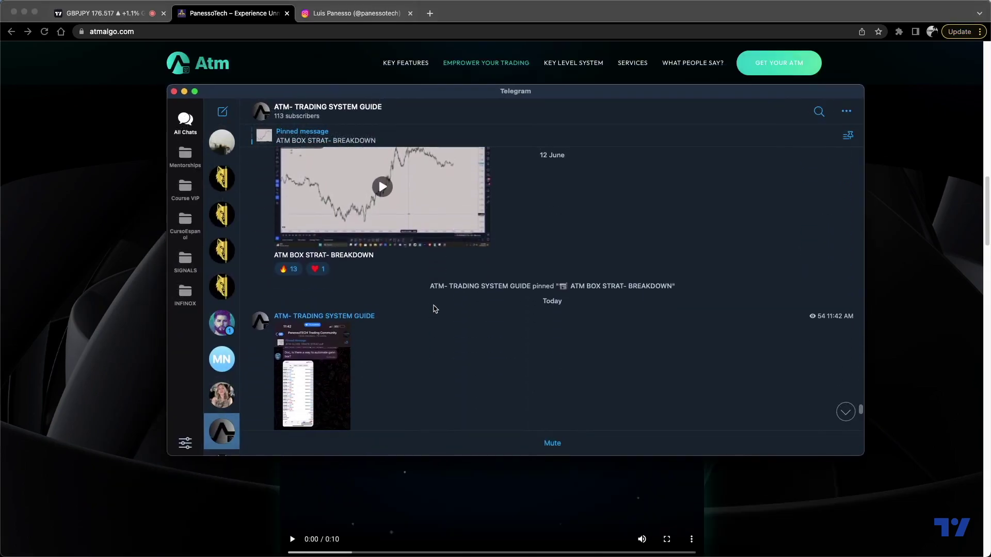
scroll(492, 294, up, 10)
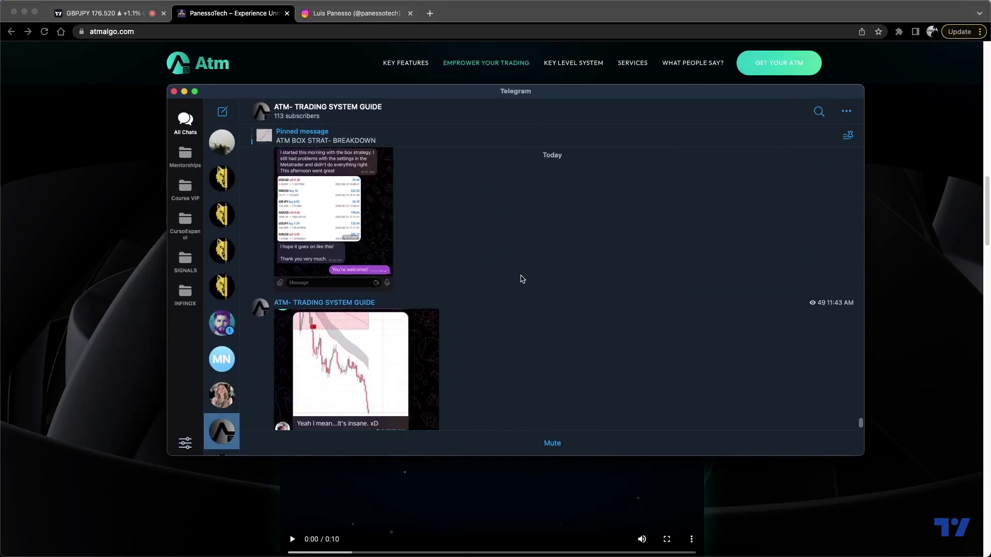
scroll(506, 277, up, 2)
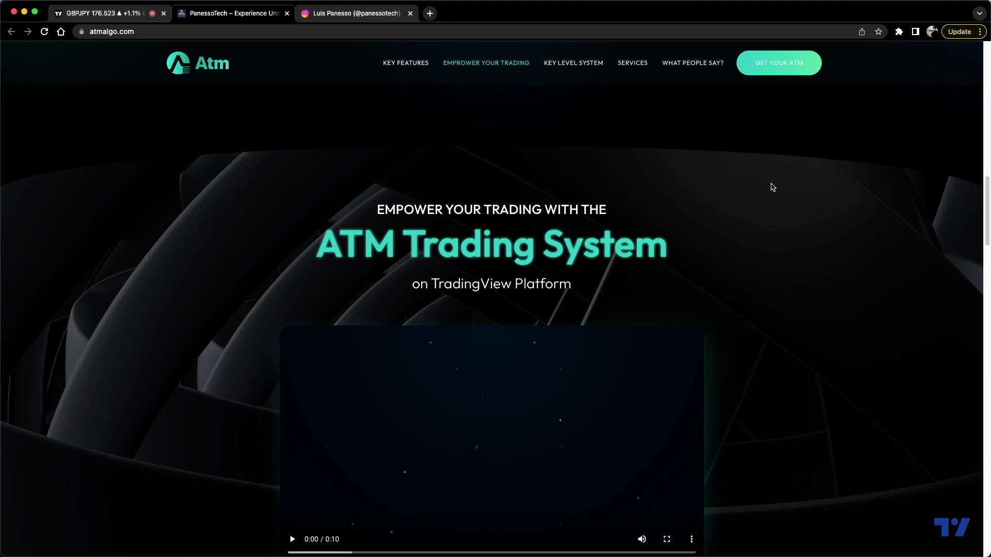
- View the Key Level System Indicator section of the atmalgo.com page
scroll(772, 187, down, 10)
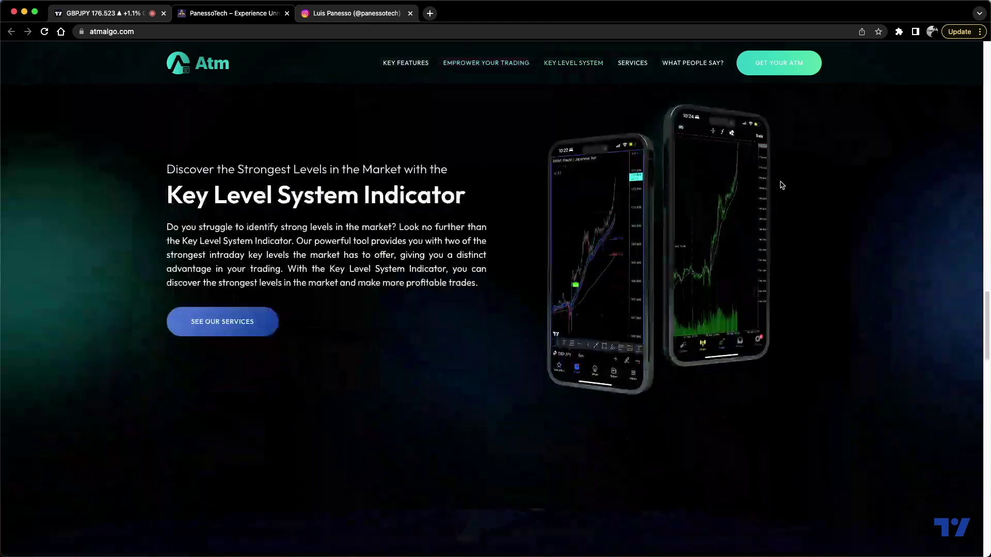
scroll(782, 185, down, 3)
scroll(790, 184, up, 3)
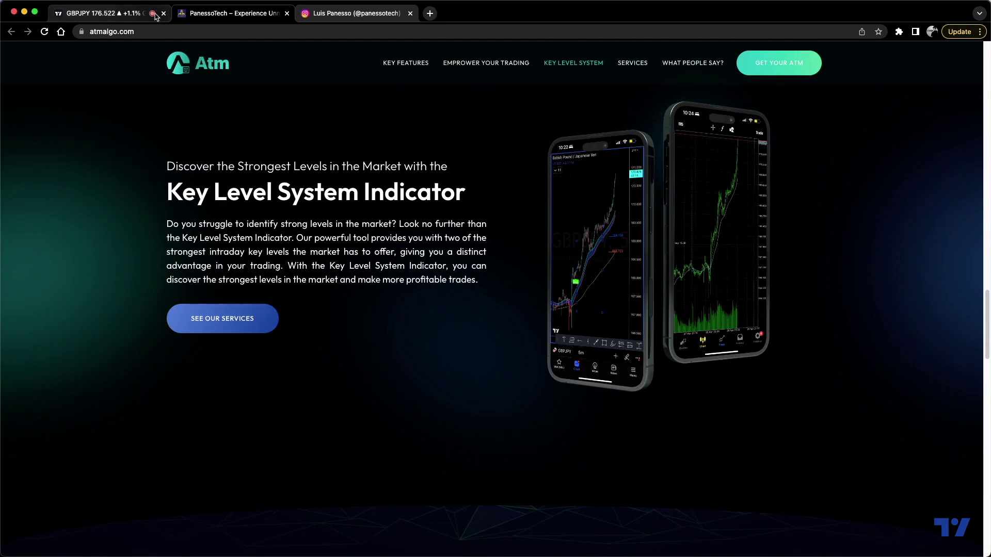
- View the PanessoTech Instagram profile, and return to the GBPJPY chart in TradingView
click(356, 14)
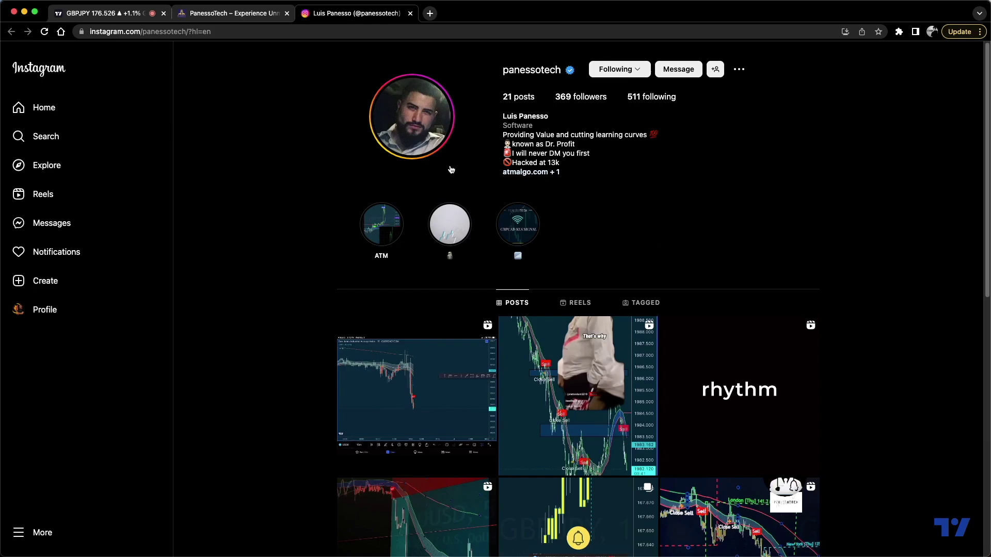
click(110, 16)
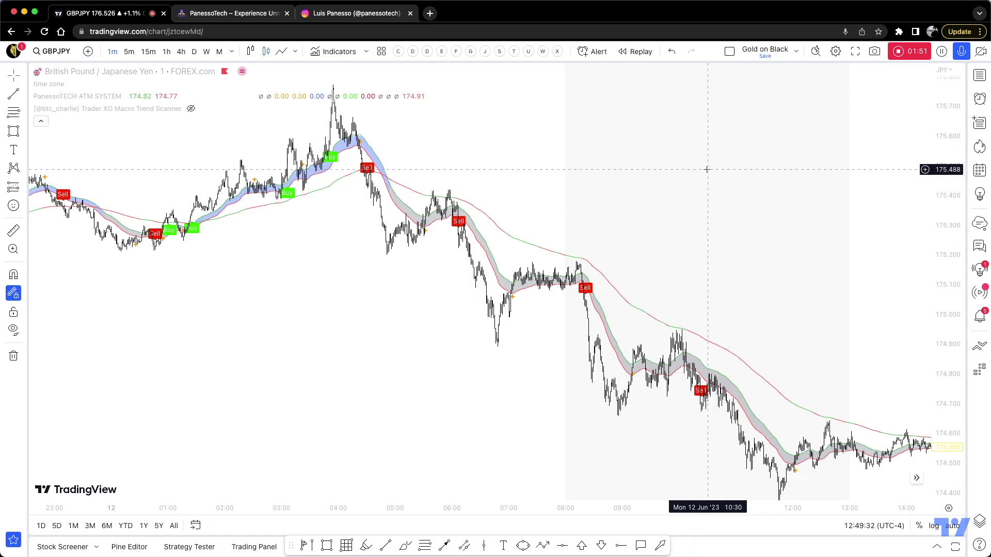
scroll(671, 206, left, 5)
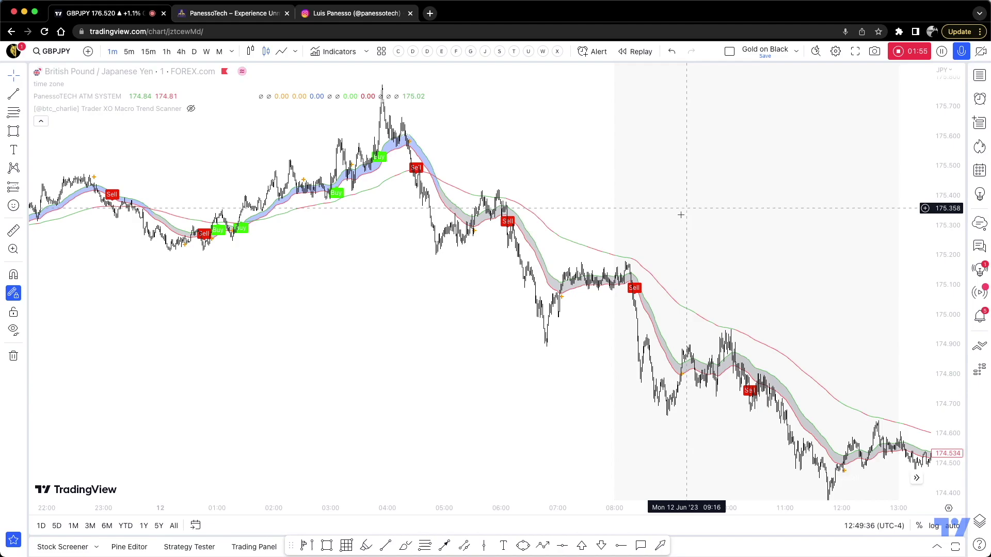
drag(756, 207, 730, 204)
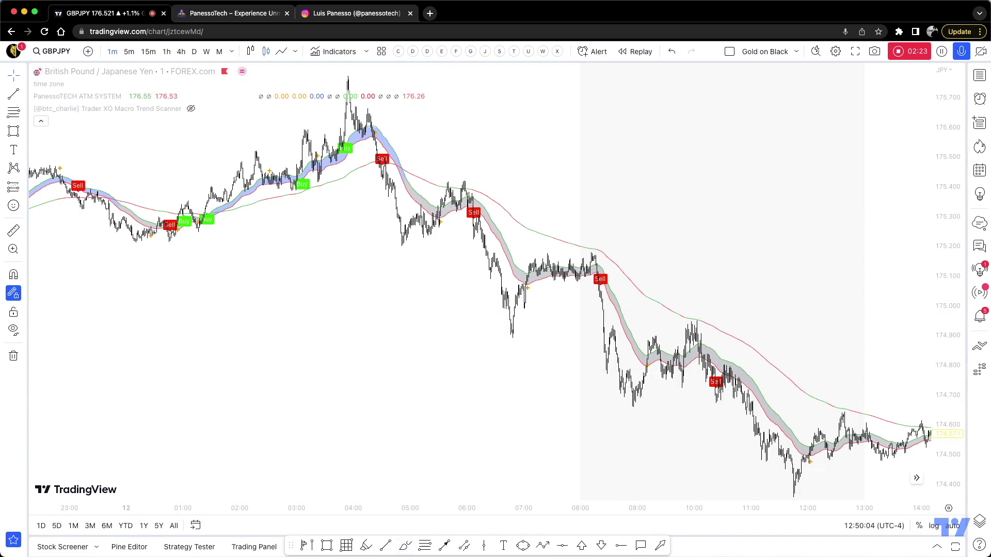
- Look through the May posts in the Telegram ATM- TRADING SYSTEM GUIDE channel and return to the chart
key(super+Tab)
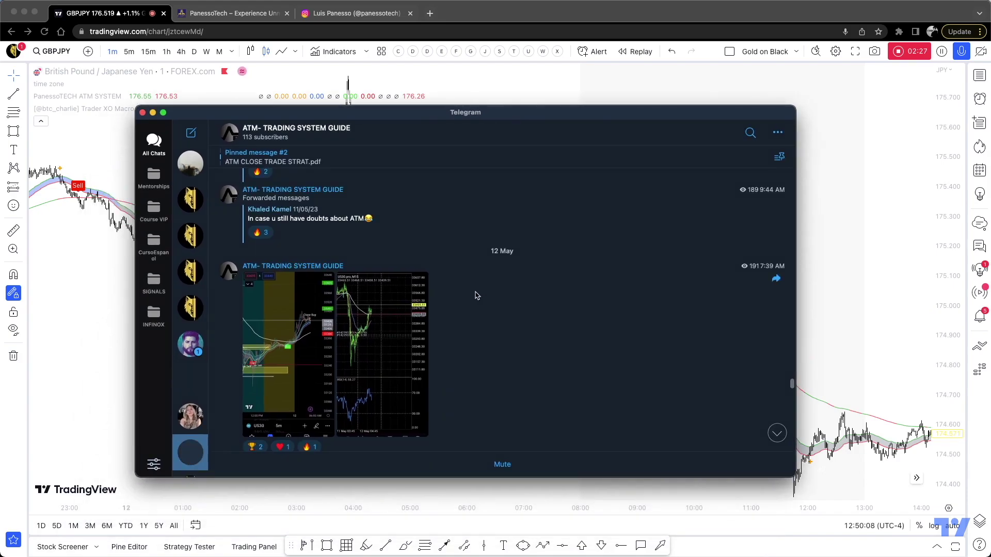
scroll(475, 296, up, 2)
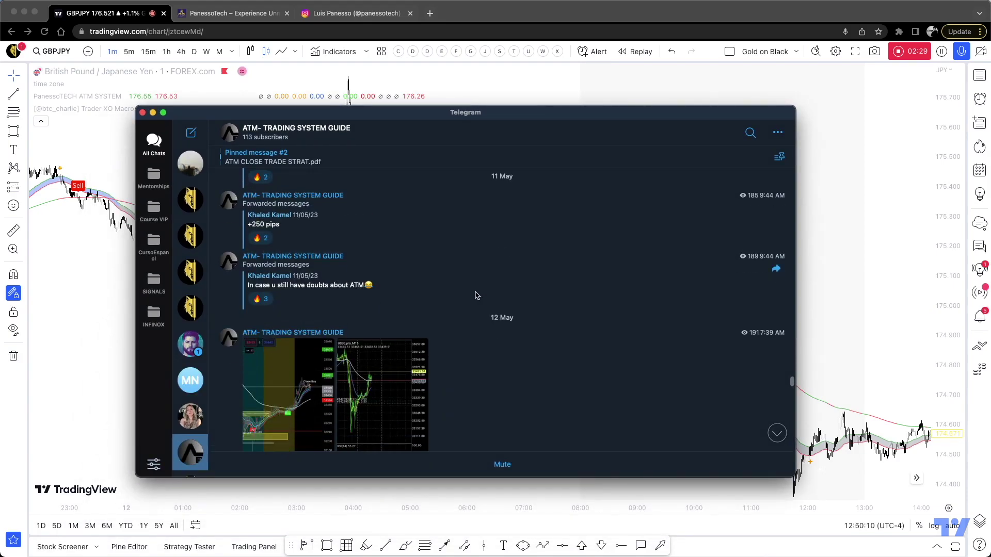
key(super+Tab)
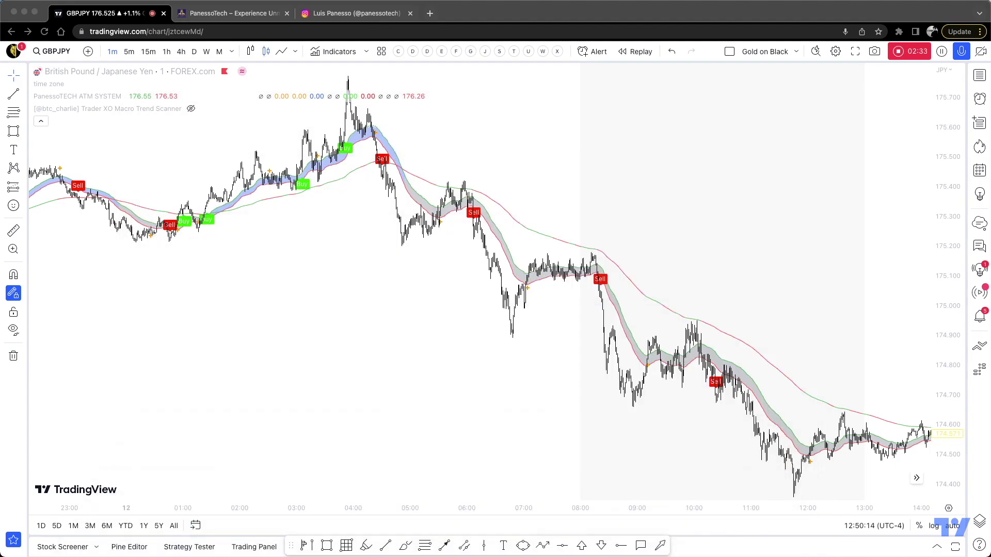
- Look over the favorite scripts in the GBPJPY chart's indicator library and close it without adding any
click(655, 177)
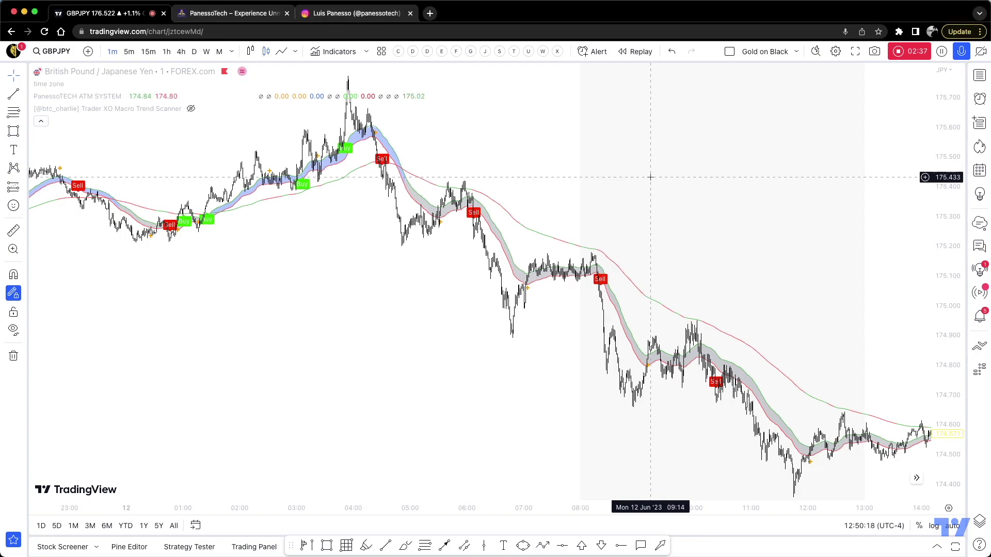
scroll(632, 175, up, 3)
drag(579, 169, 674, 170)
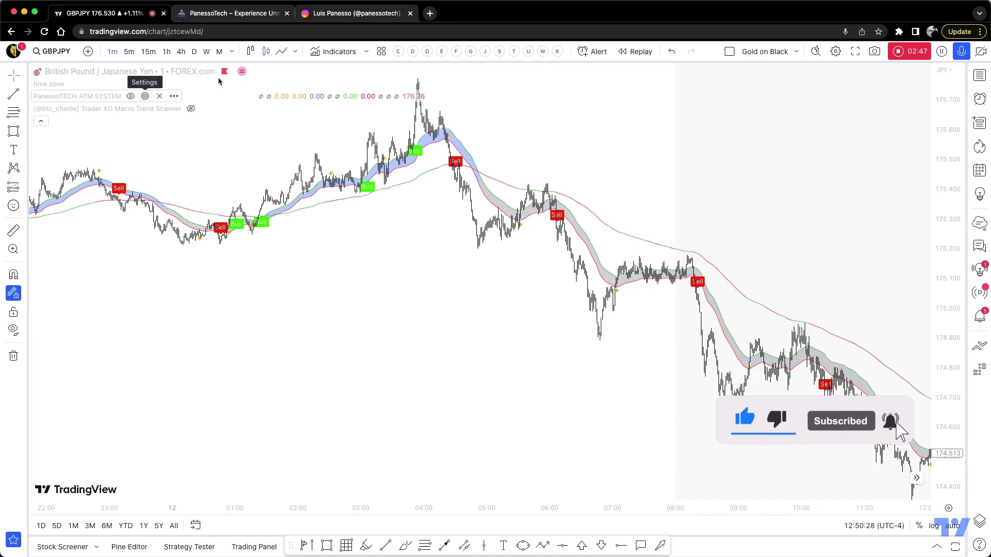
click(350, 54)
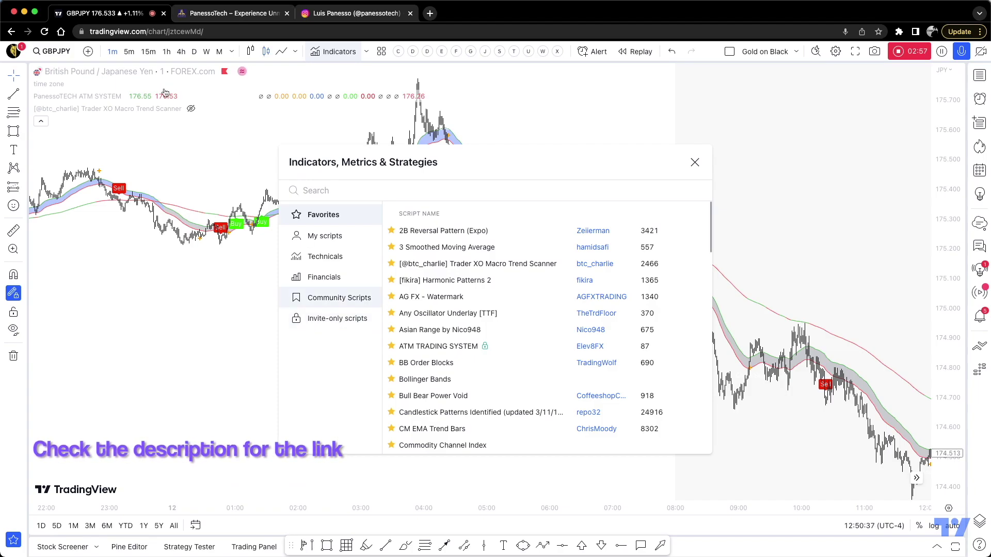
click(695, 163)
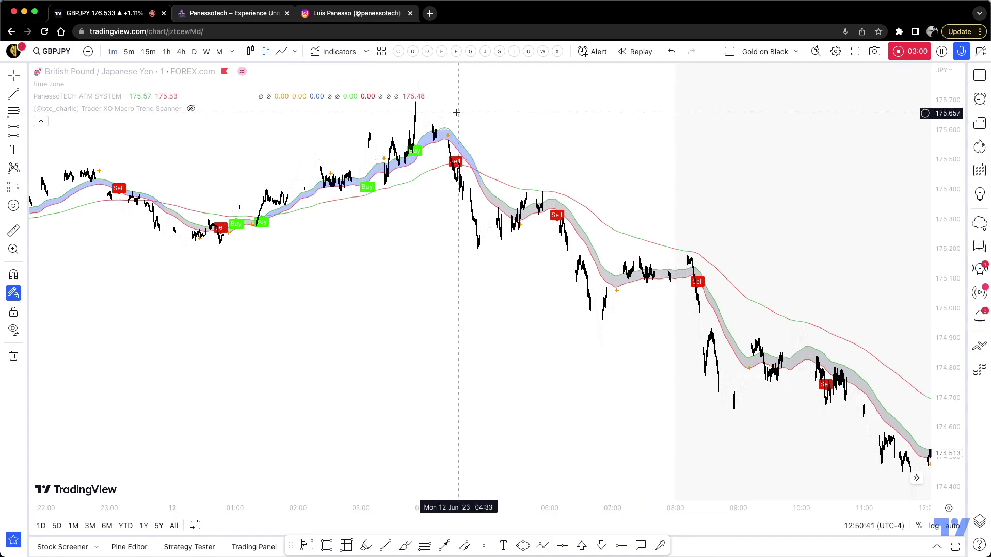
- Enable the New York session box in the PanessoTECH ATM SYSTEM indicator's inputs and apply the settings
click(105, 98)
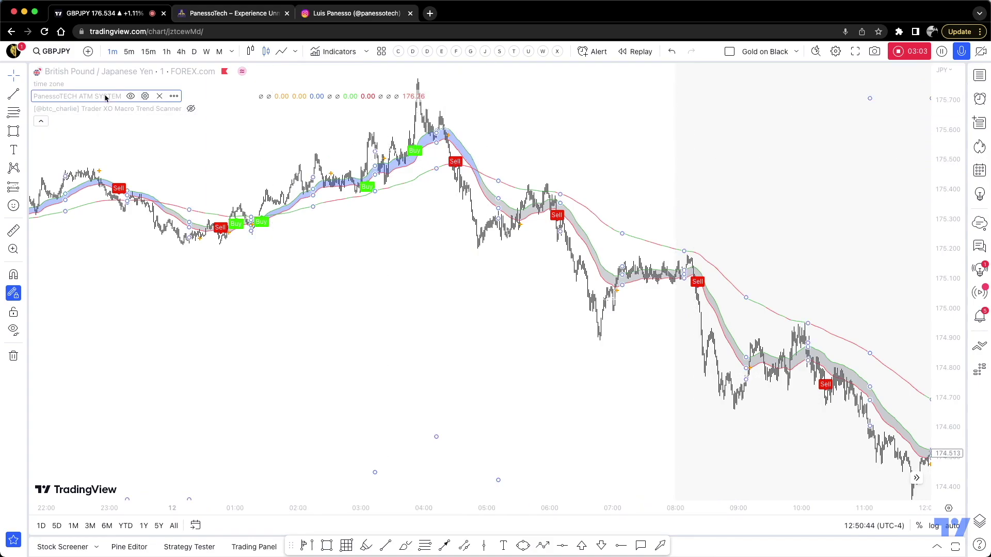
click(145, 97)
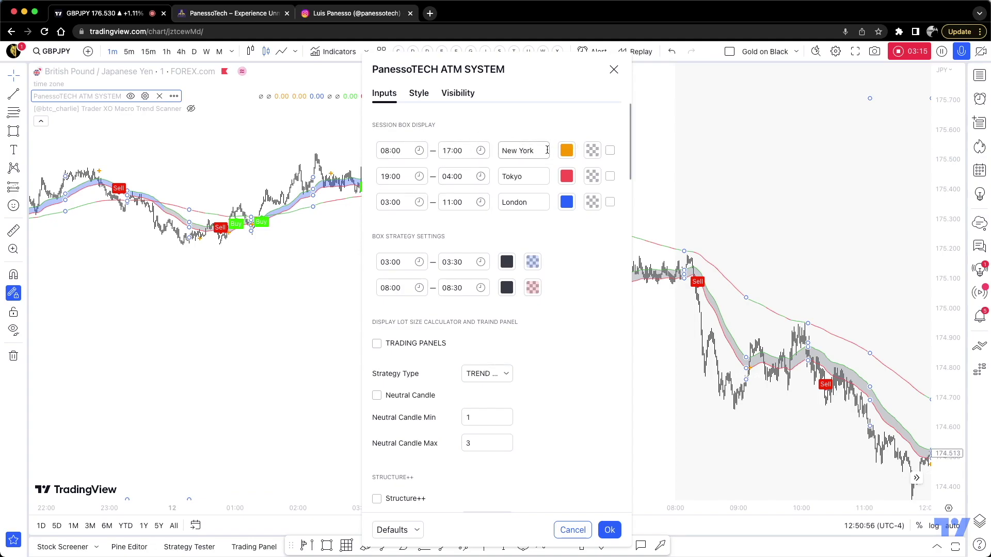
click(612, 154)
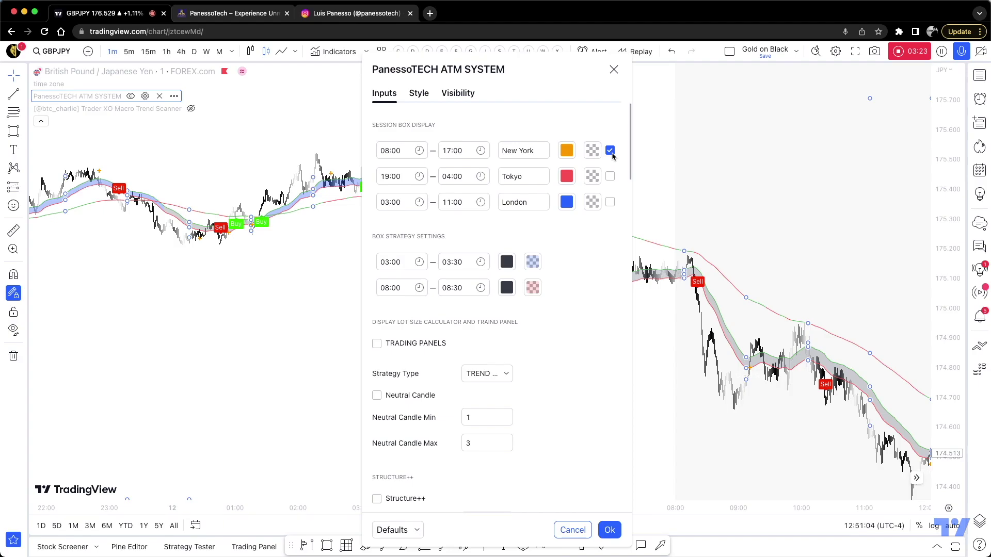
scroll(526, 373, down, 8)
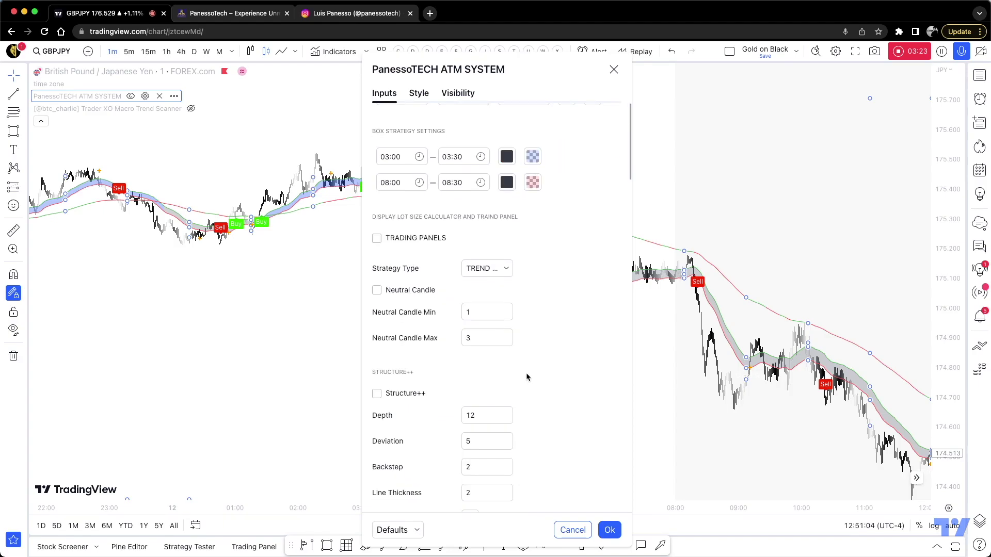
scroll(531, 372, down, 3)
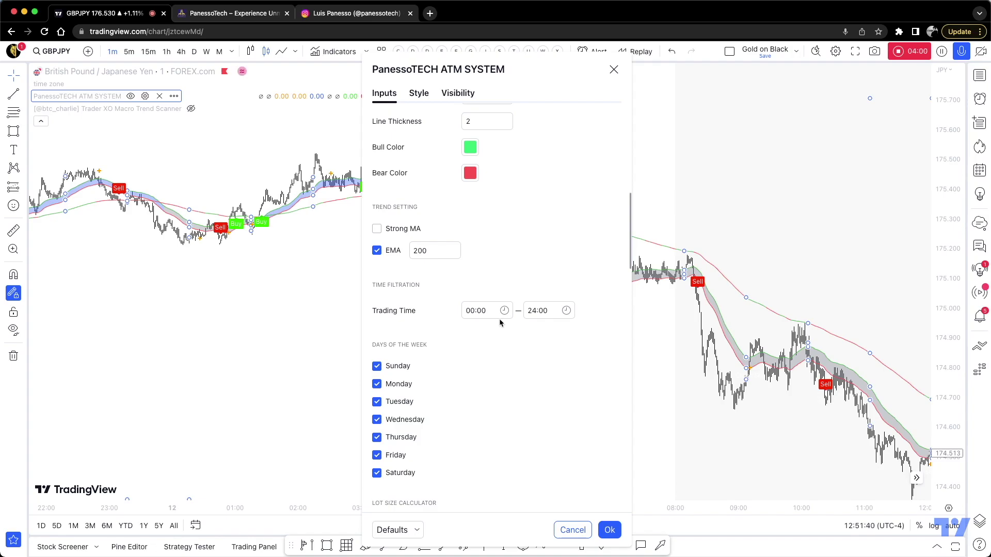
click(610, 531)
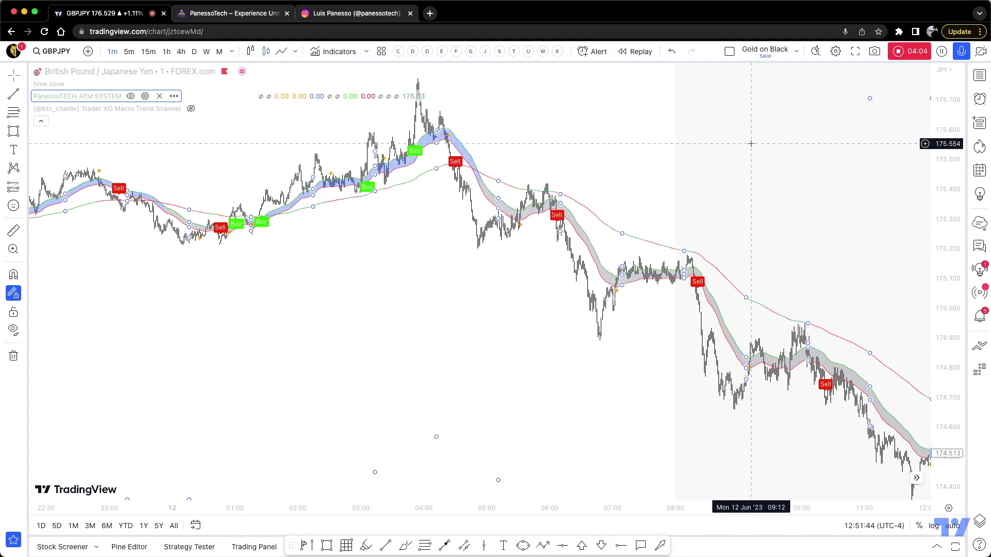
- Stretch the price scale and reposition the GBPJPY chart to examine the 12 June buy and sell signals
scroll(738, 159, up, 2)
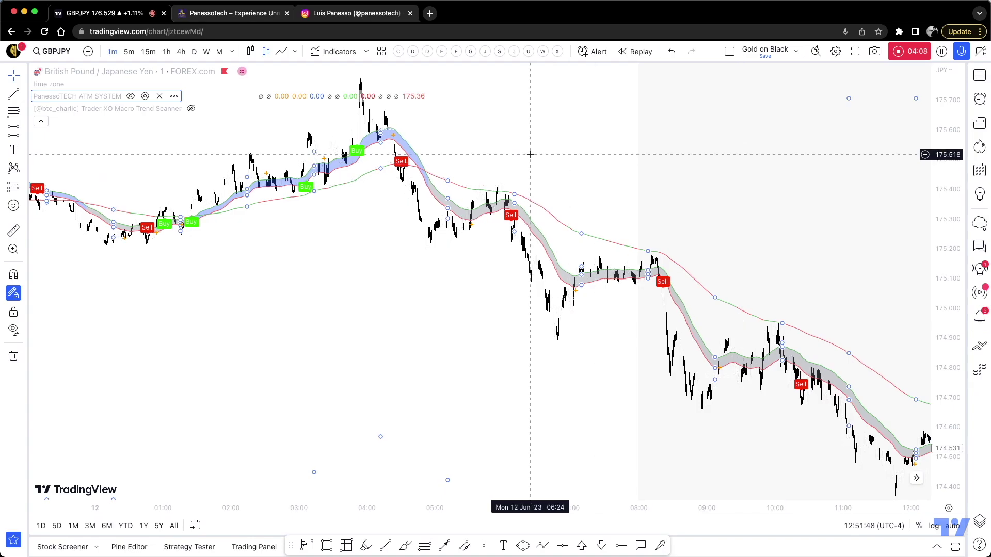
drag(546, 158, 556, 162)
scroll(556, 161, right, 1)
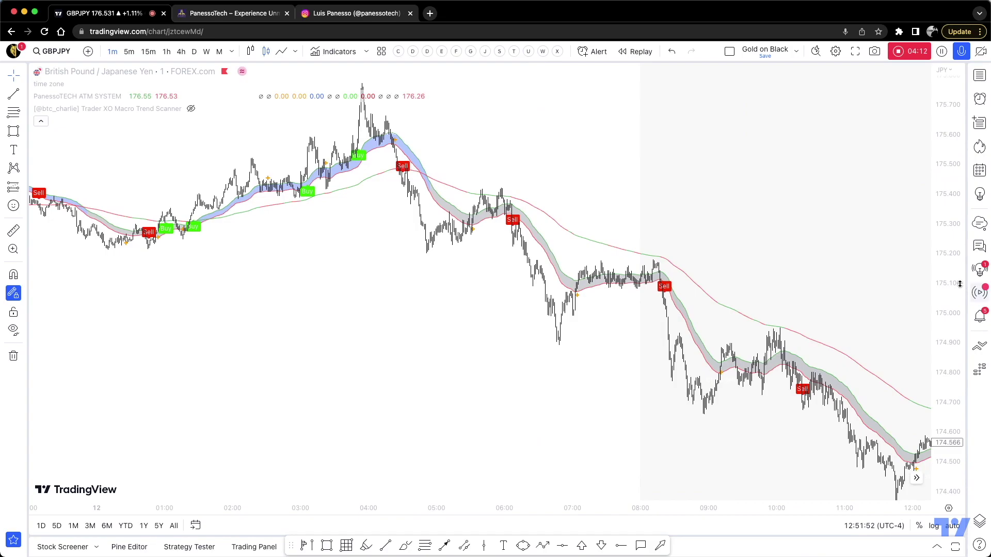
drag(955, 277, 887, 212)
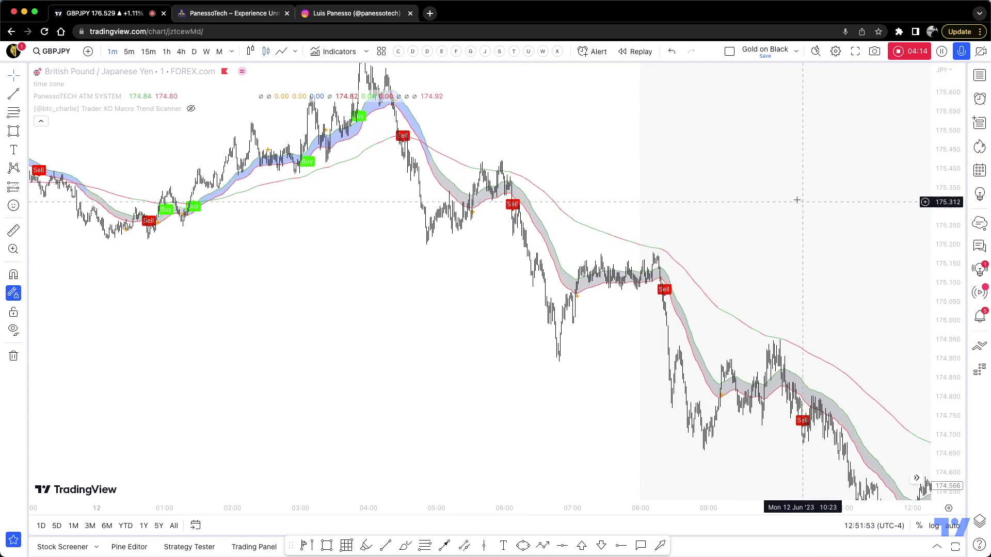
scroll(692, 193, right, 5)
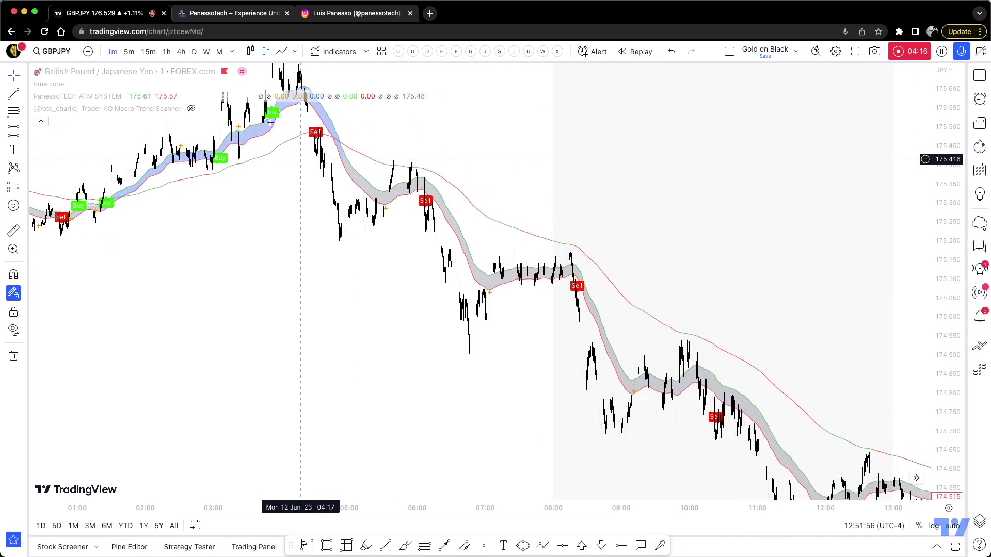
drag(284, 177, 356, 226)
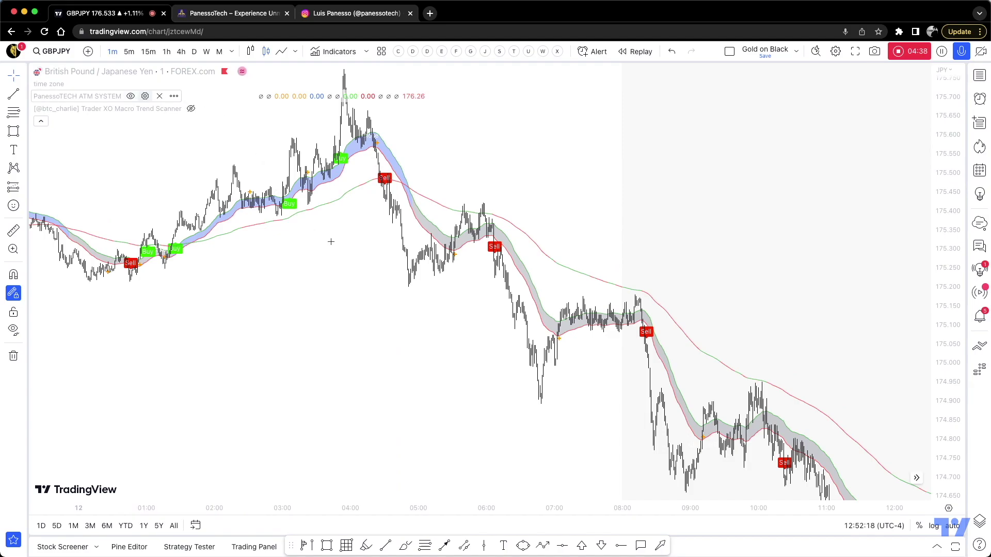
- Review the PanessoTECH ATM SYSTEM inputs from the box strategy settings to the trend and time filtration, and close the settings
double_click(437, 261)
scroll(589, 333, down, 4)
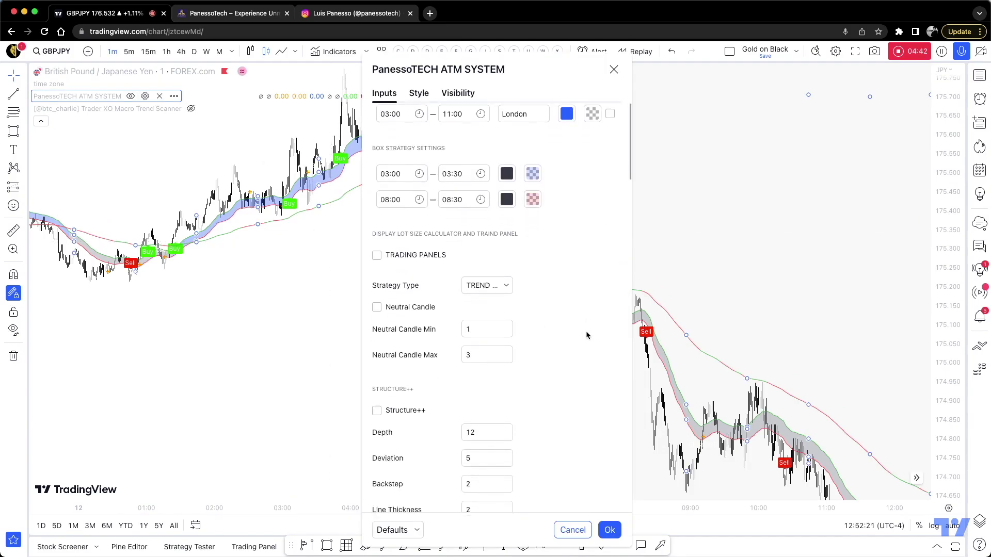
scroll(586, 334, down, 8)
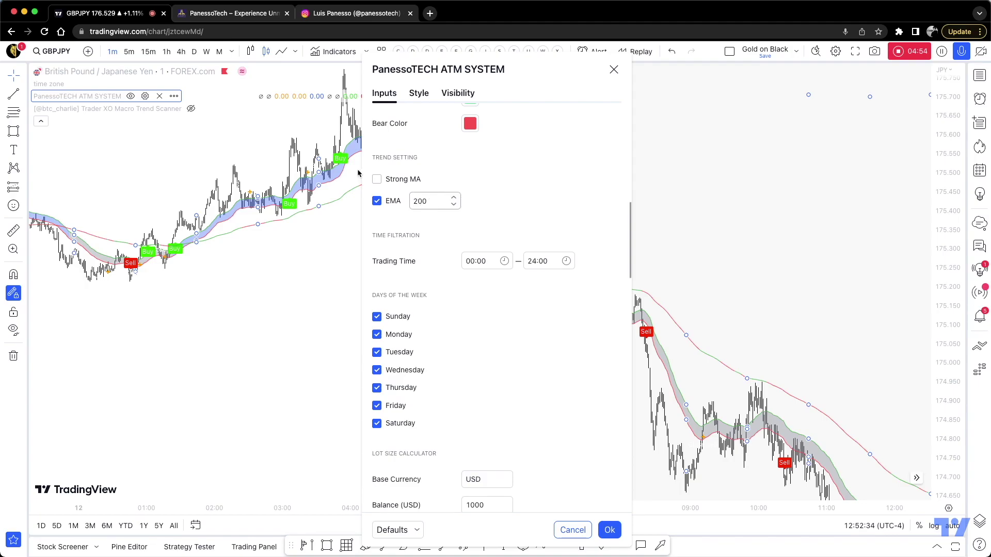
click(608, 536)
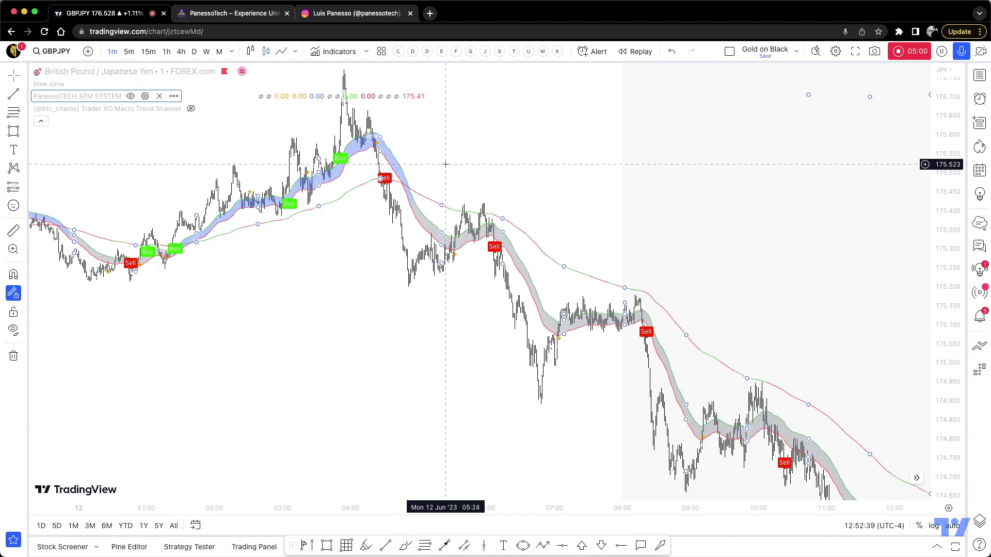
- Examine the GBPJPY buy and sell signals of 12 June against the moving-average bands, from the early buys to the session's sells
scroll(446, 164, up, 3)
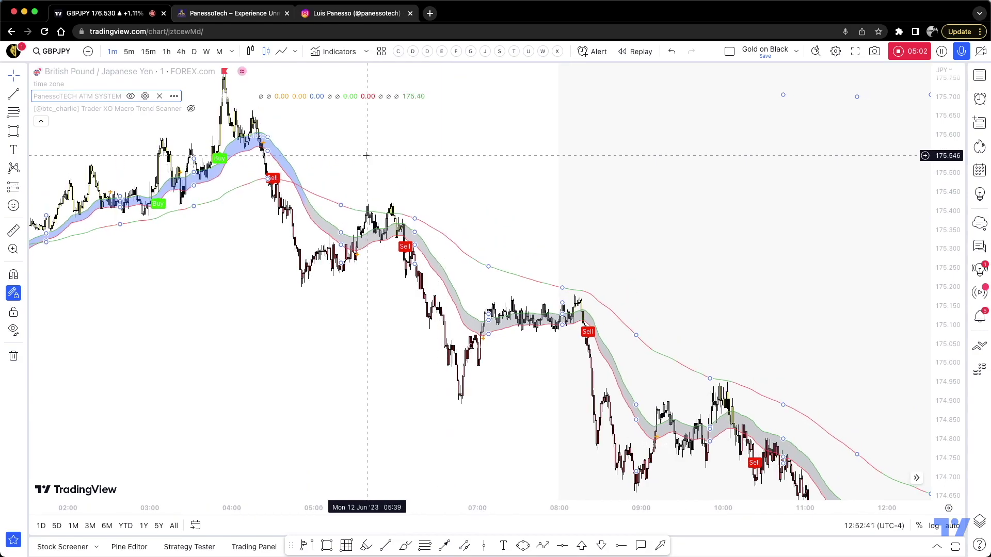
drag(411, 157, 653, 164)
scroll(704, 177, left, 3)
scroll(702, 169, up, 2)
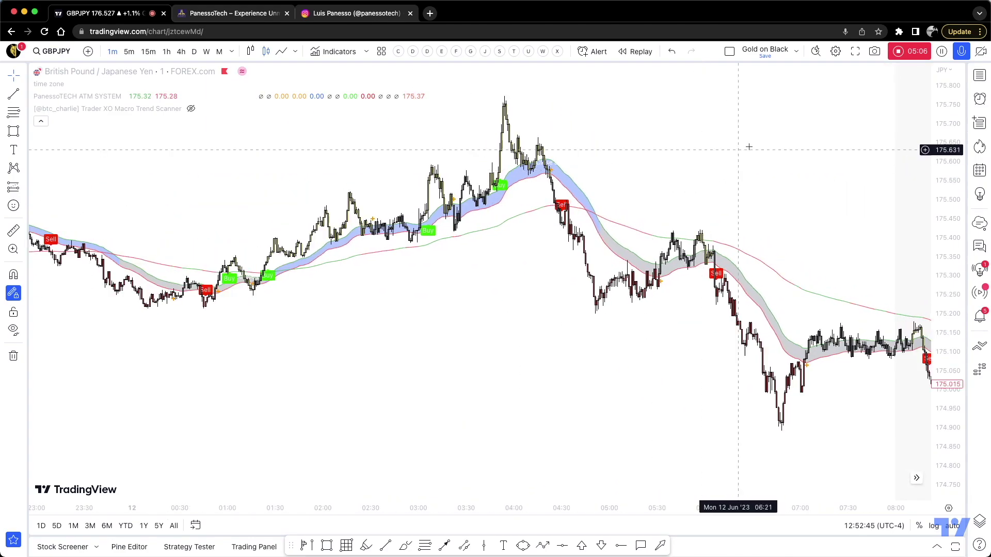
scroll(222, 150, right, 10)
mouse_move(50, 83)
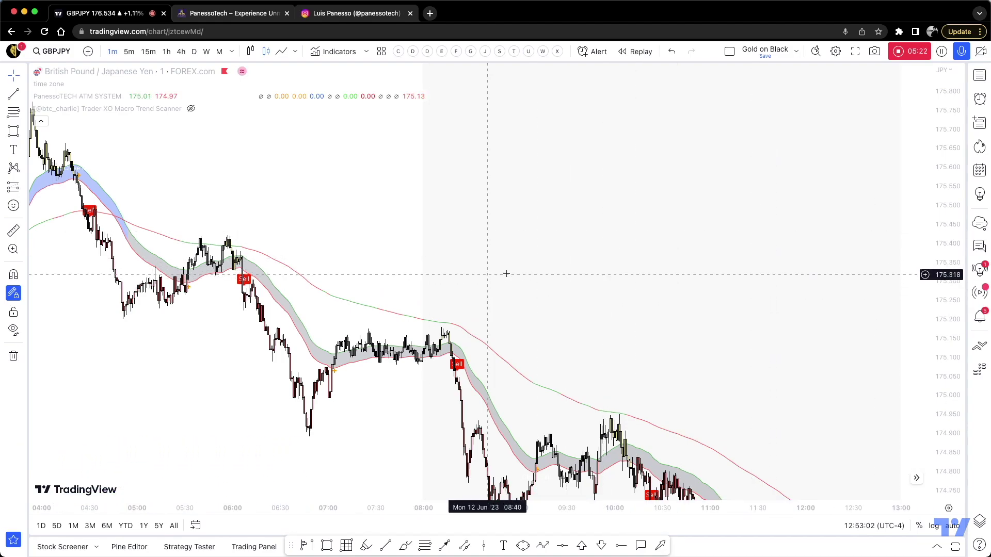
scroll(506, 273, left, 10)
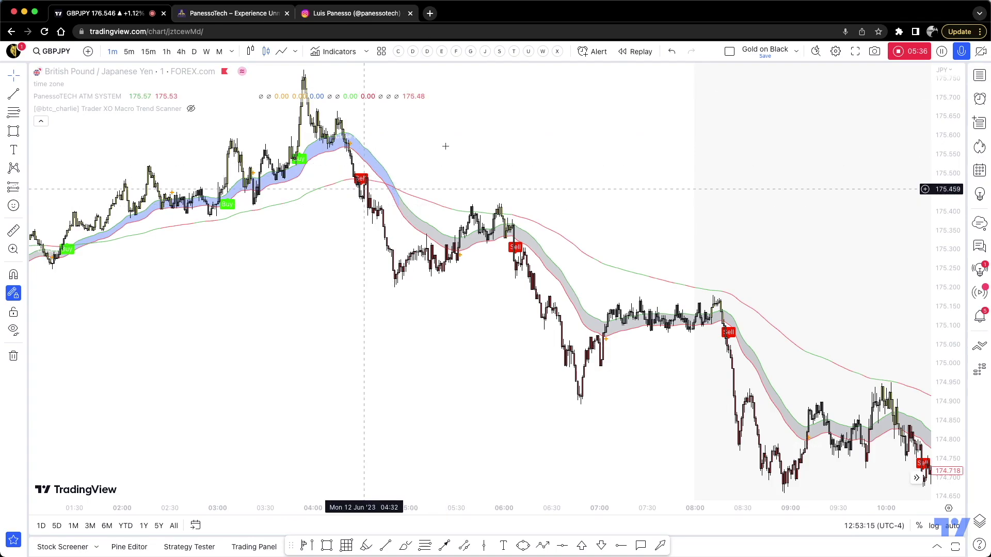
scroll(445, 146, right, 5)
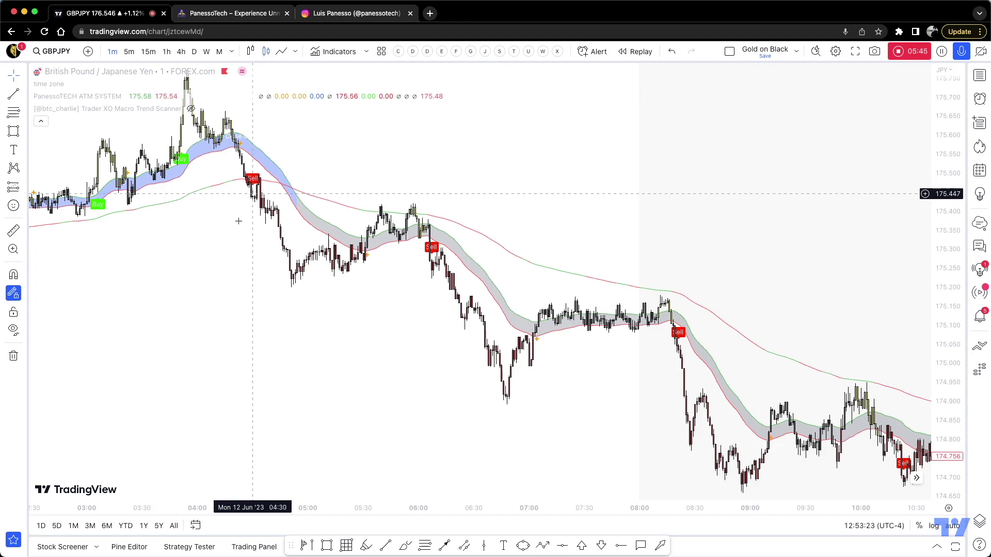
drag(291, 241, 406, 289)
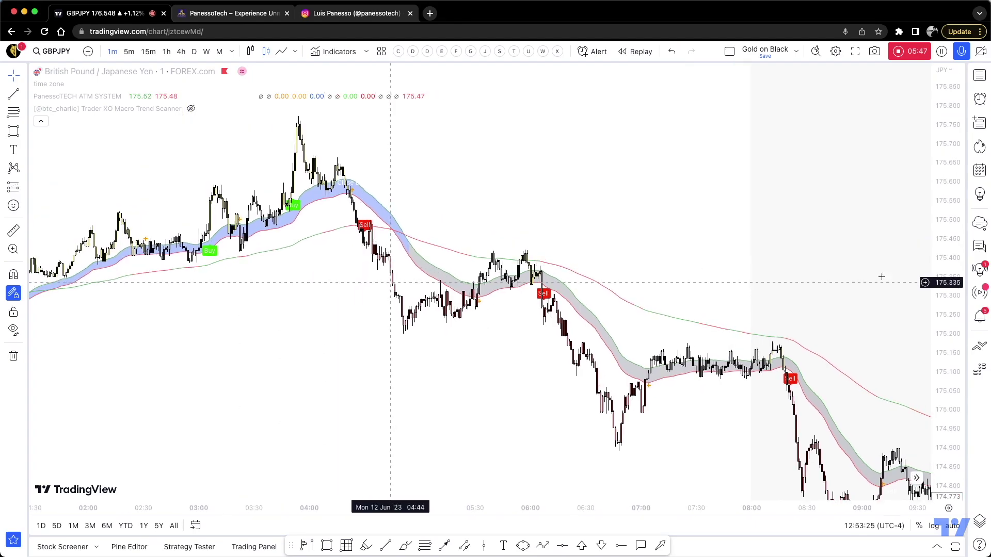
drag(943, 264, 943, 226)
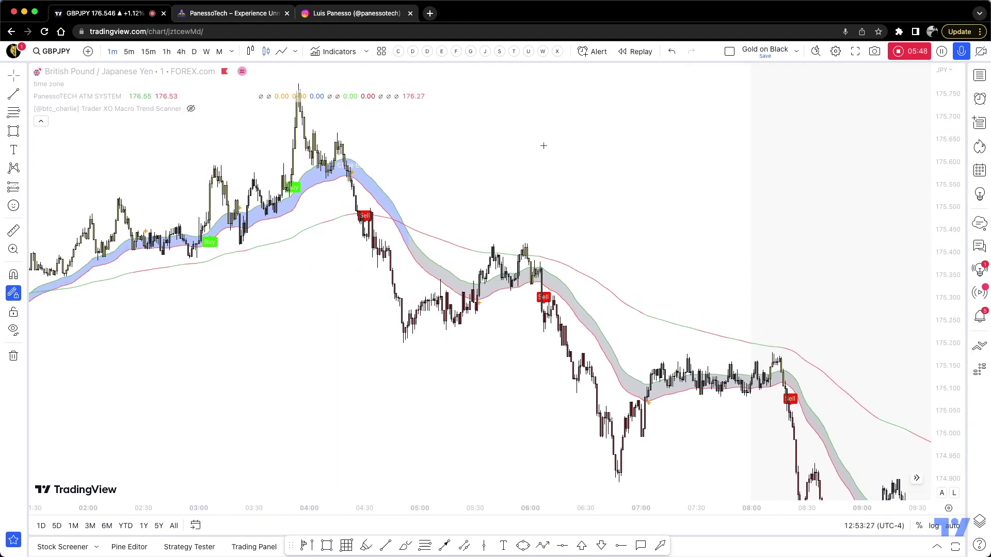
scroll(512, 150, right, 5)
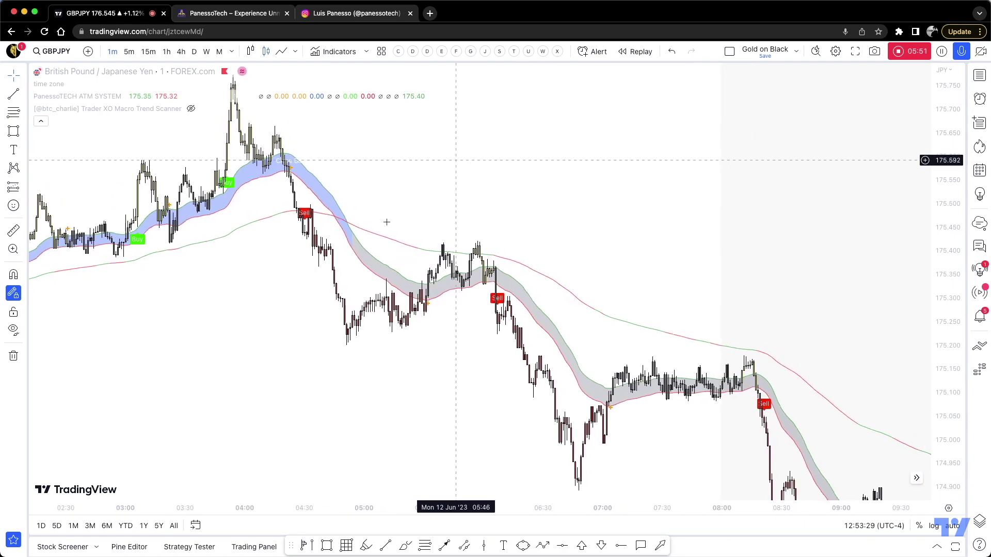
- Draw a thin rectangle from 03:32 to 04:47 at about 175.49, across the sell signal that follows the price peak
key(alt+shift+r)
click(189, 208)
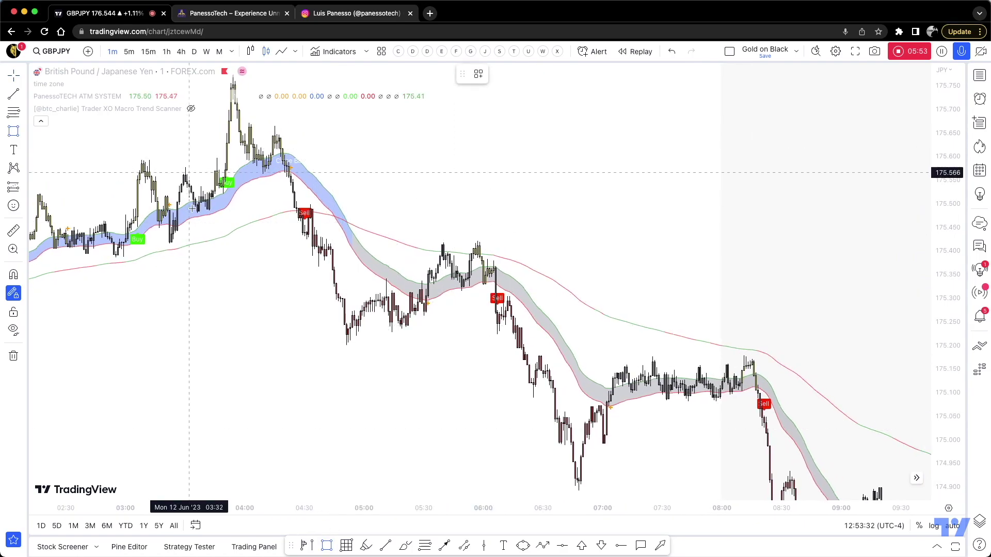
click(337, 210)
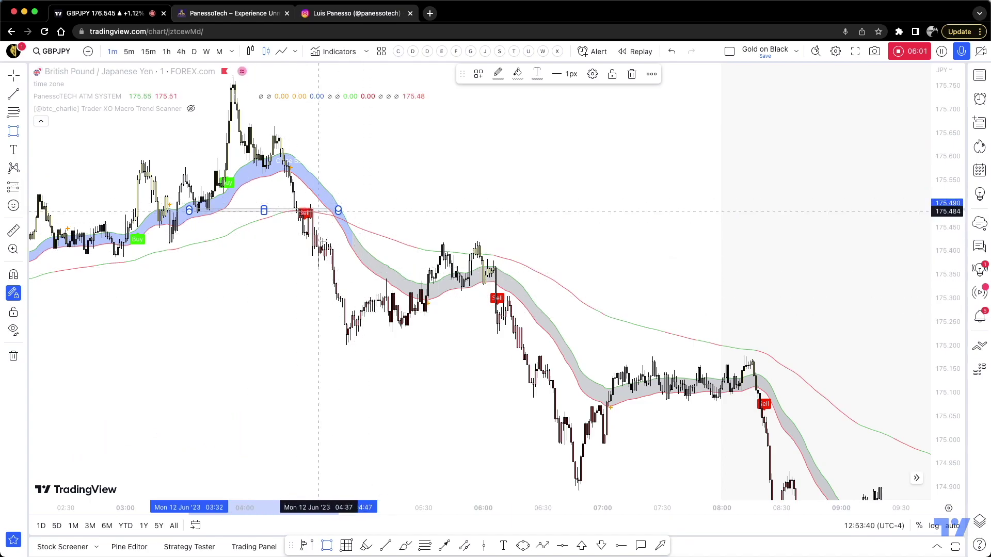
drag(300, 217, 222, 211)
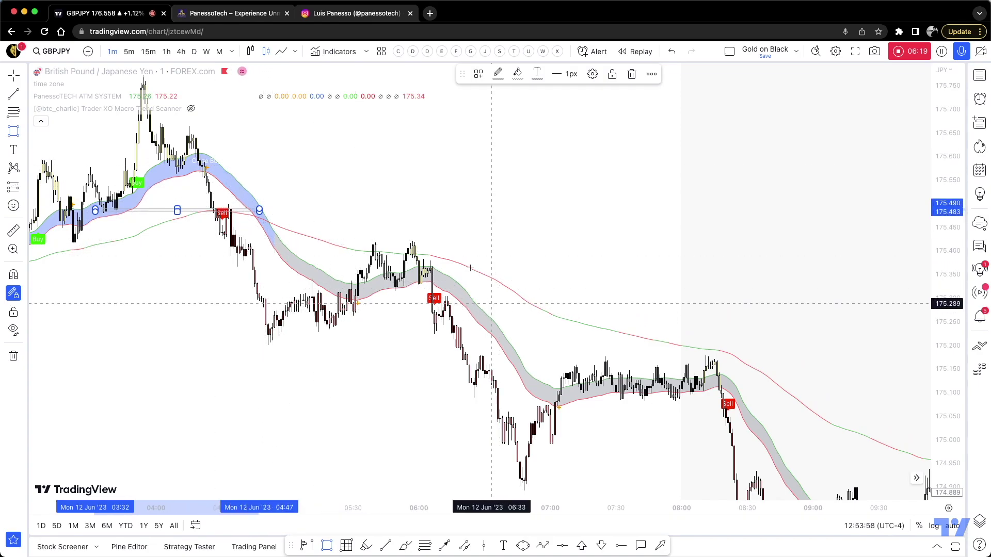
- Draw a rectangle around the pullback before the 06:08 sell signal, from 05:30 to 06:08 between about 175.413 and 175.320
drag(471, 268, 352, 263)
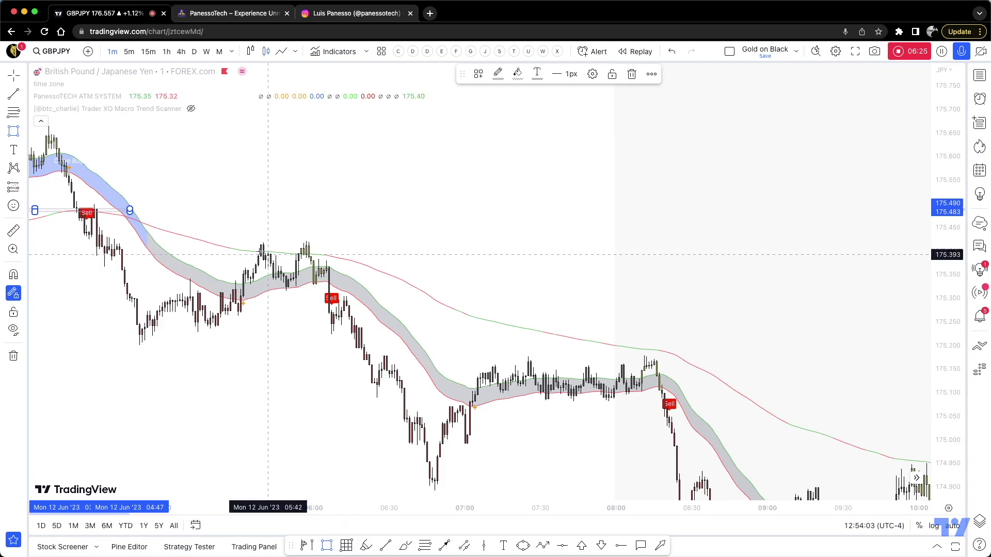
drag(239, 245, 333, 286)
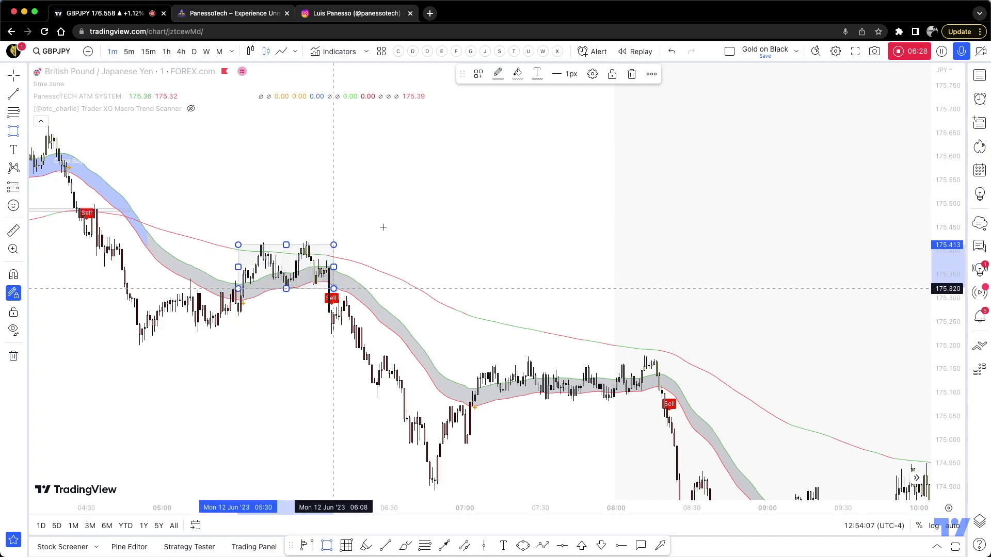
click(362, 228)
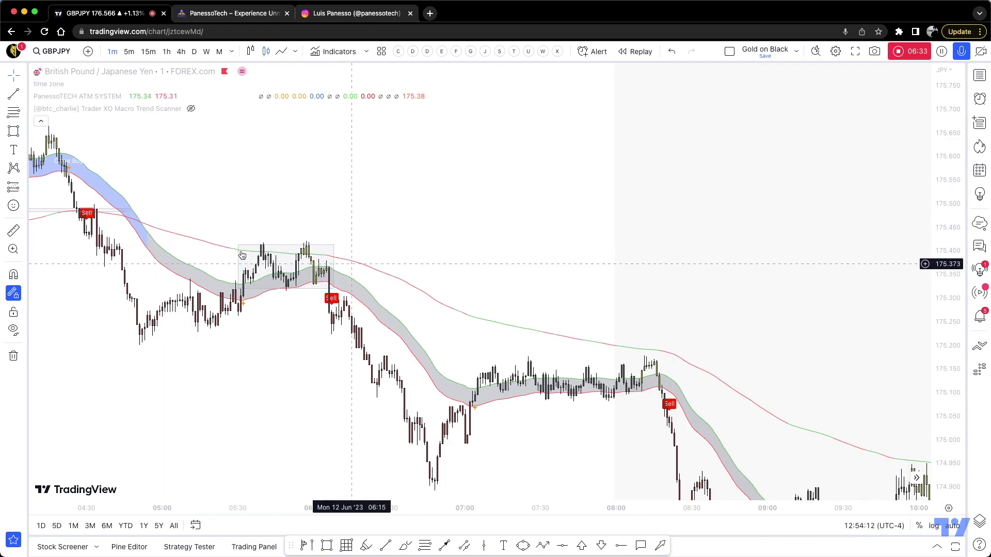
click(316, 269)
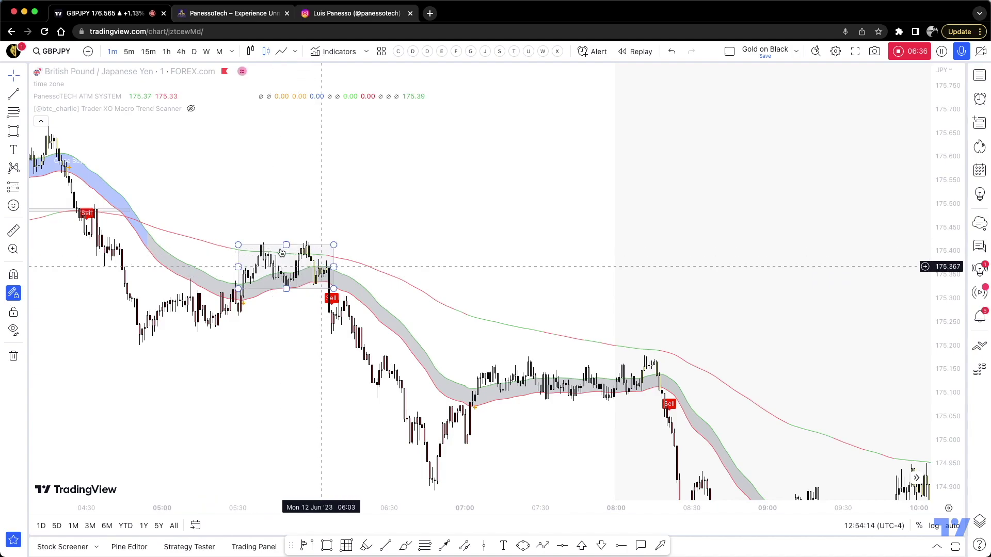
click(359, 267)
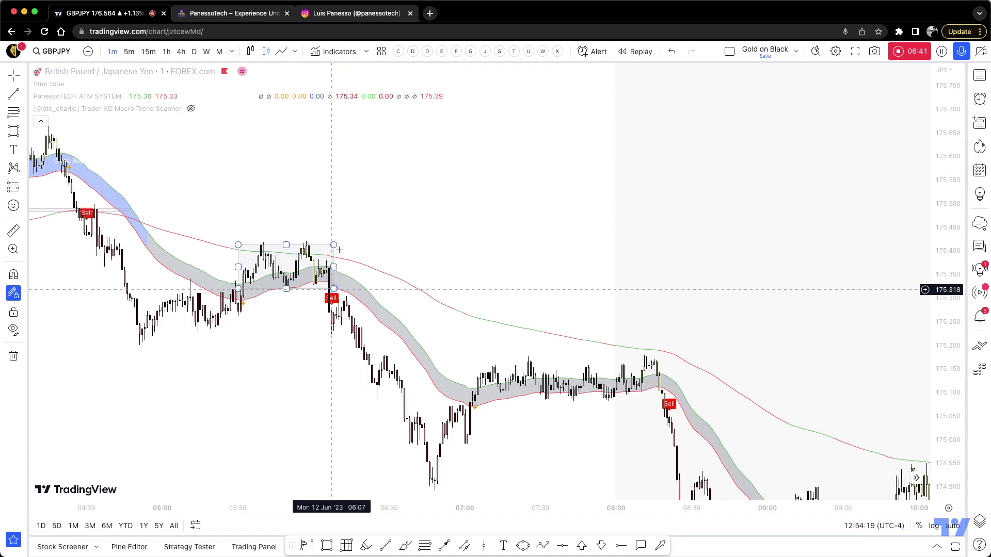
- Place a short position just below the sell signal after the first pullback, with its entry at about 175.244
scroll(344, 278, up, 1)
scroll(345, 278, up, 3)
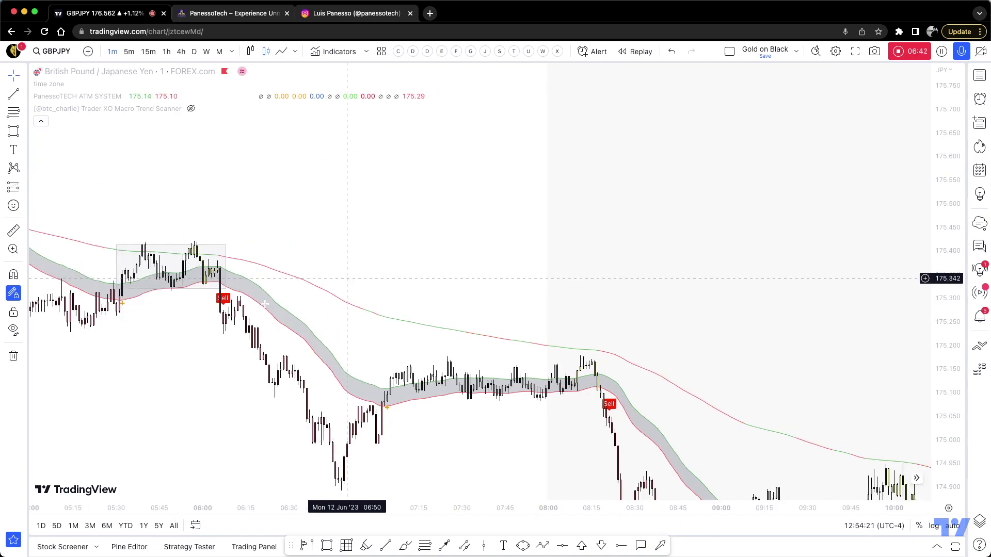
scroll(501, 208, left, 5)
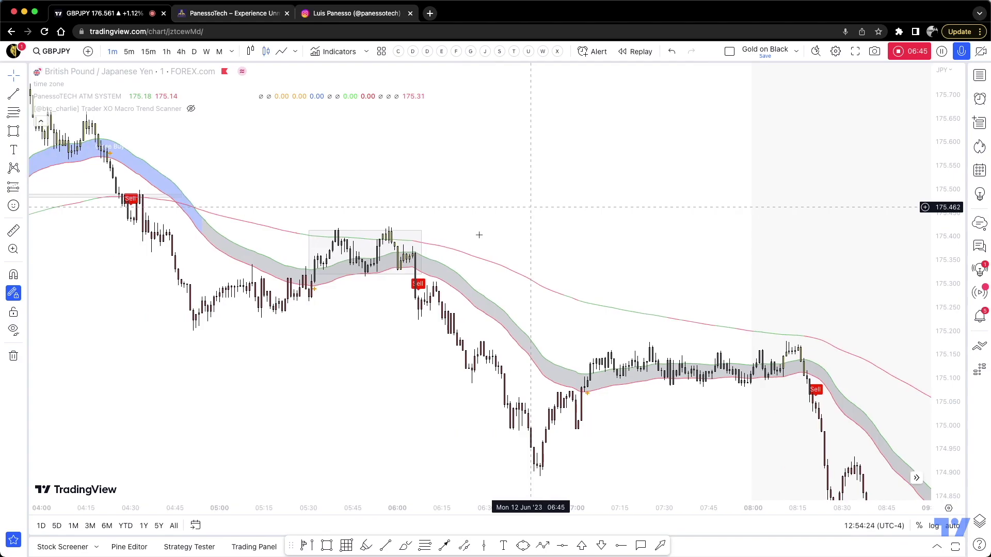
click(22, 189)
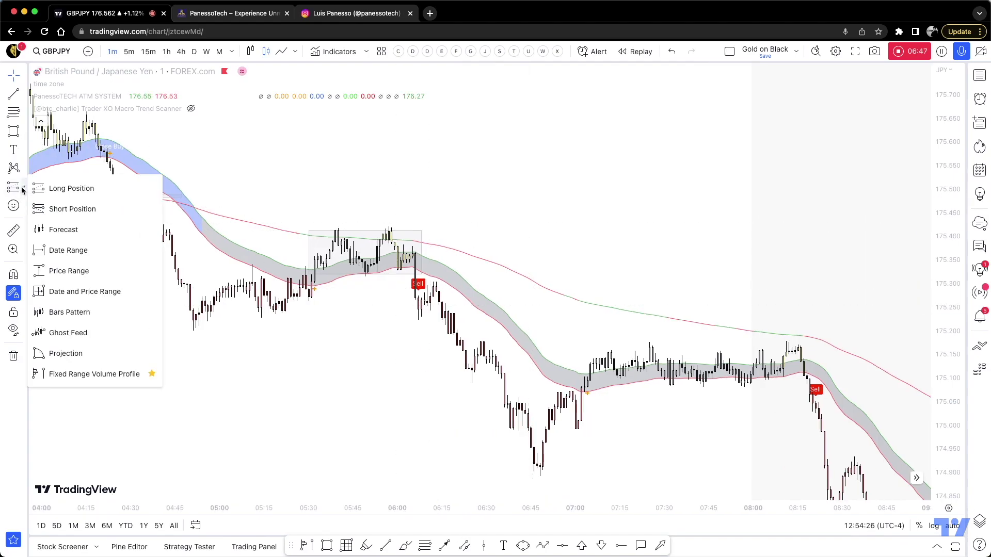
click(72, 209)
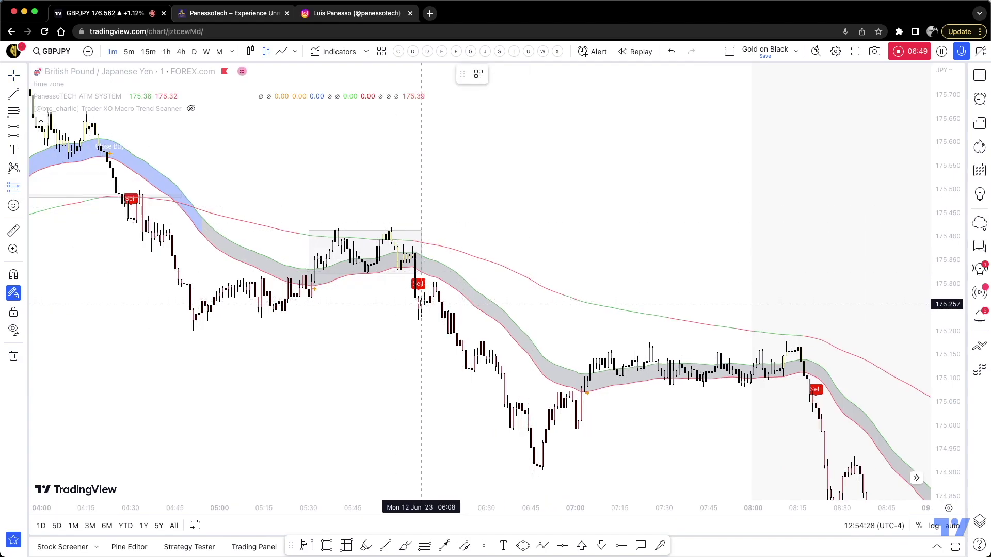
click(418, 310)
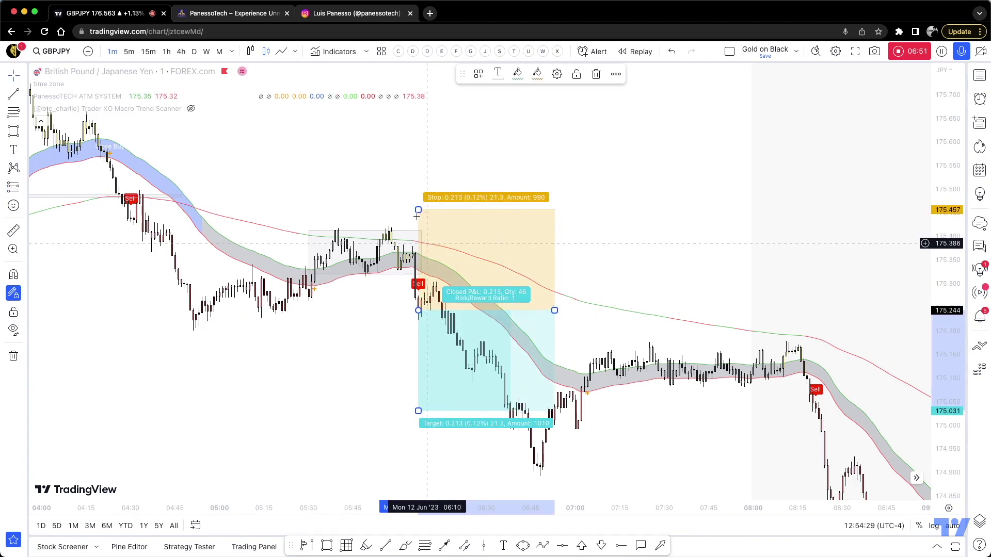
- Lower the short position's stop to about 175.387 and extend its target to about 174.959
drag(417, 209, 418, 243)
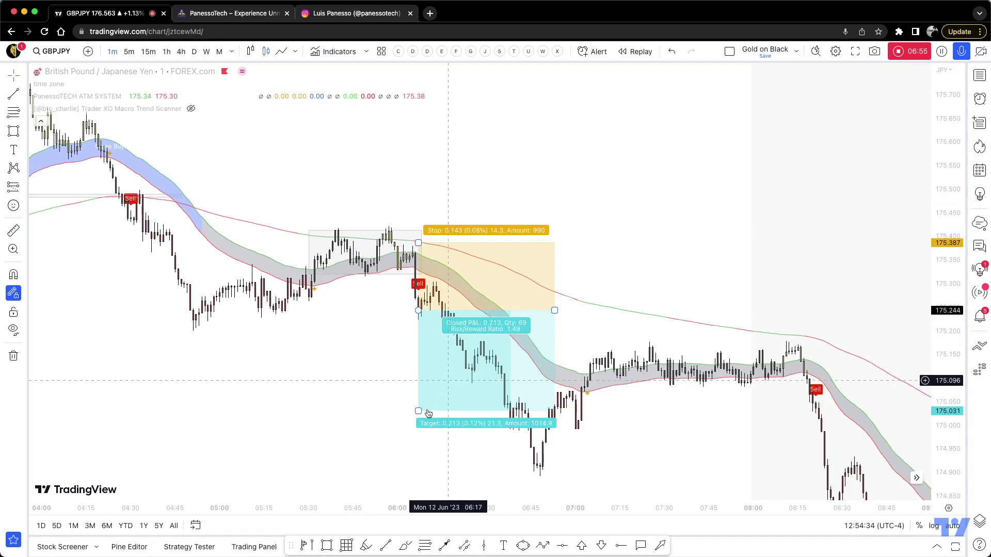
drag(418, 417, 423, 447)
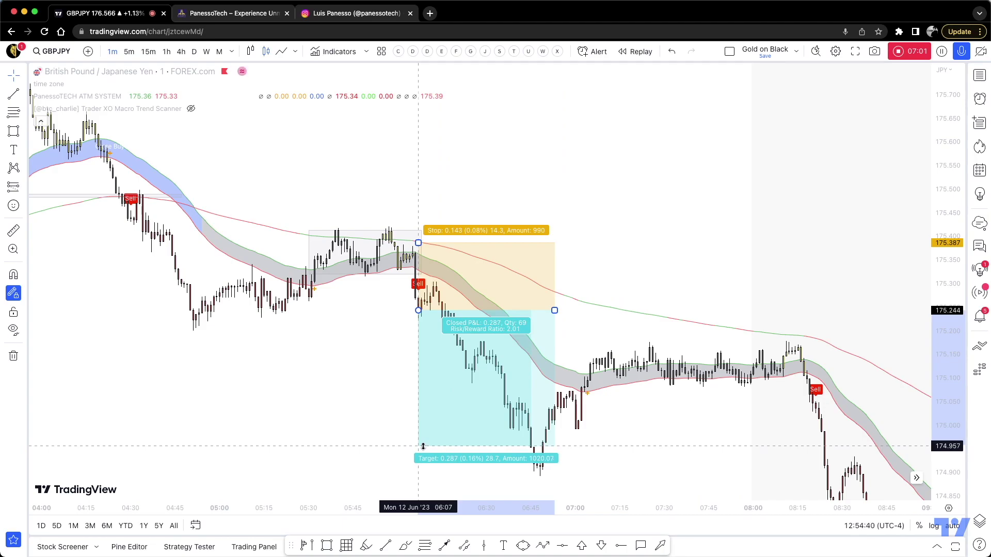
click(653, 227)
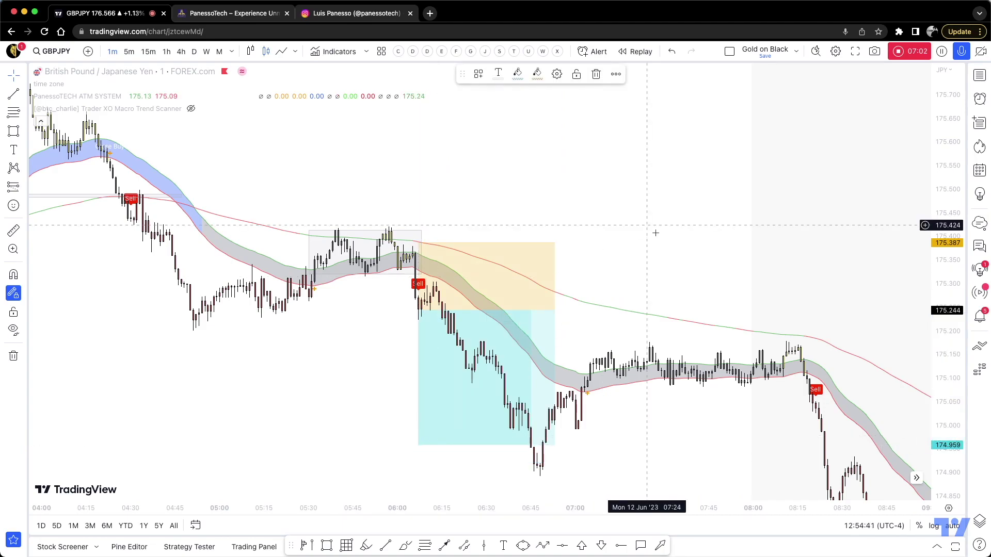
- Draw a rectangle around the sideways range before the next sell signal, starting at 07:04 between about 175.170 and 175.086
drag(599, 207, 431, 99)
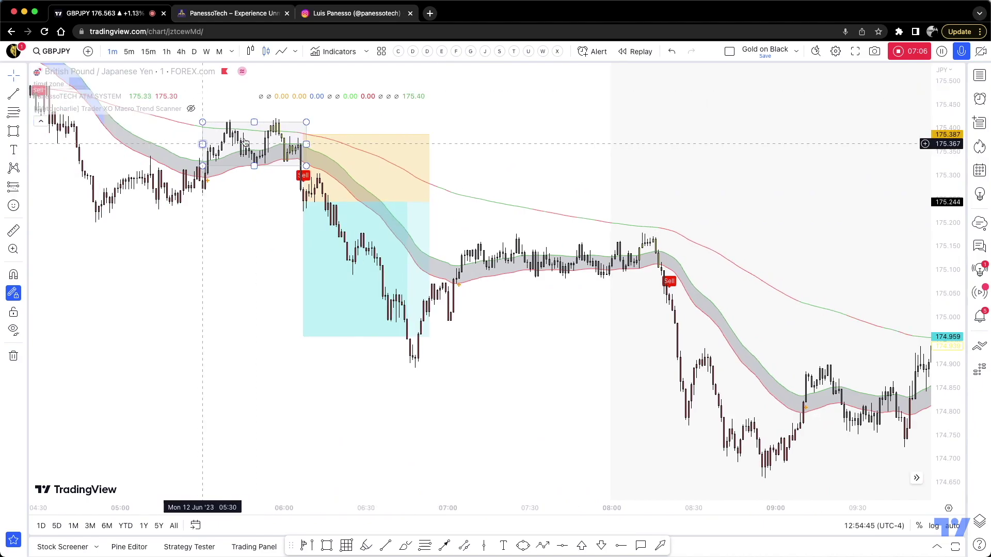
scroll(204, 157, down, 1)
click(328, 289)
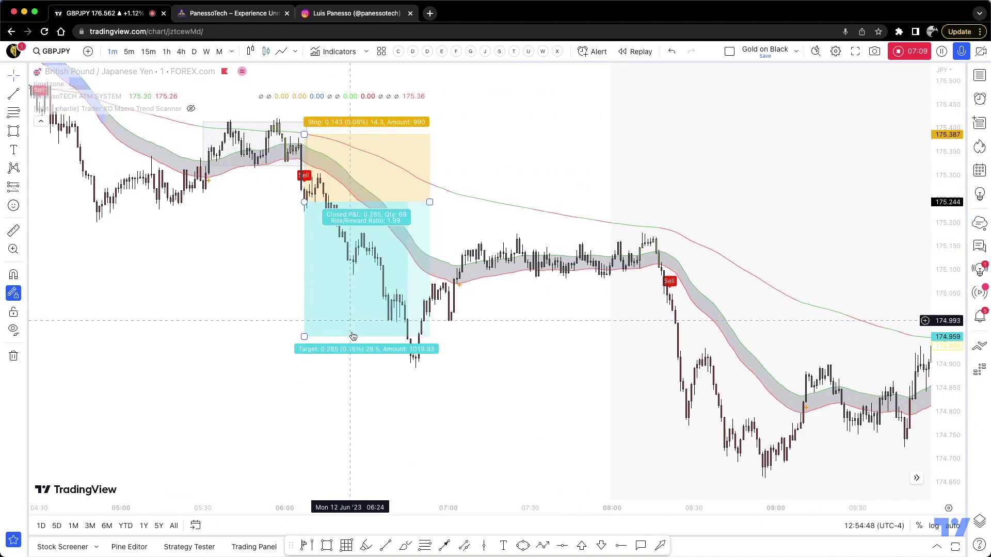
click(489, 228)
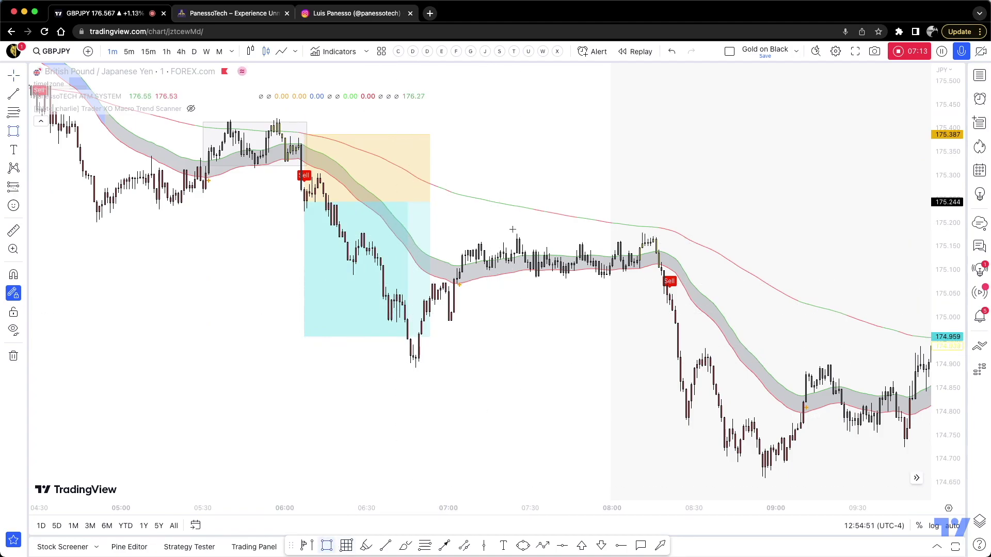
drag(460, 237, 675, 276)
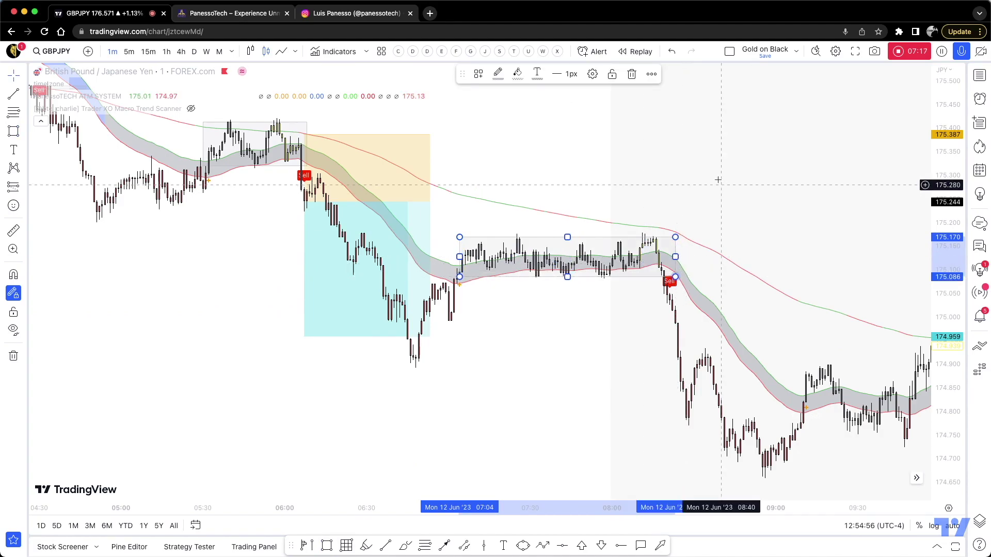
click(668, 292)
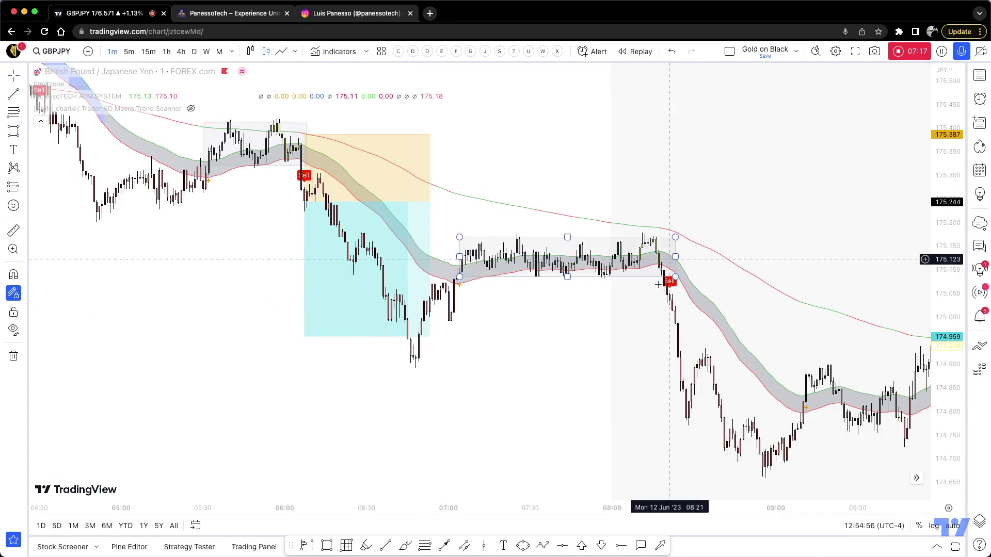
- Place a second short position at the 08:21 sell signal with its entry at about 175.039 and stop at about 175.177
click(25, 187)
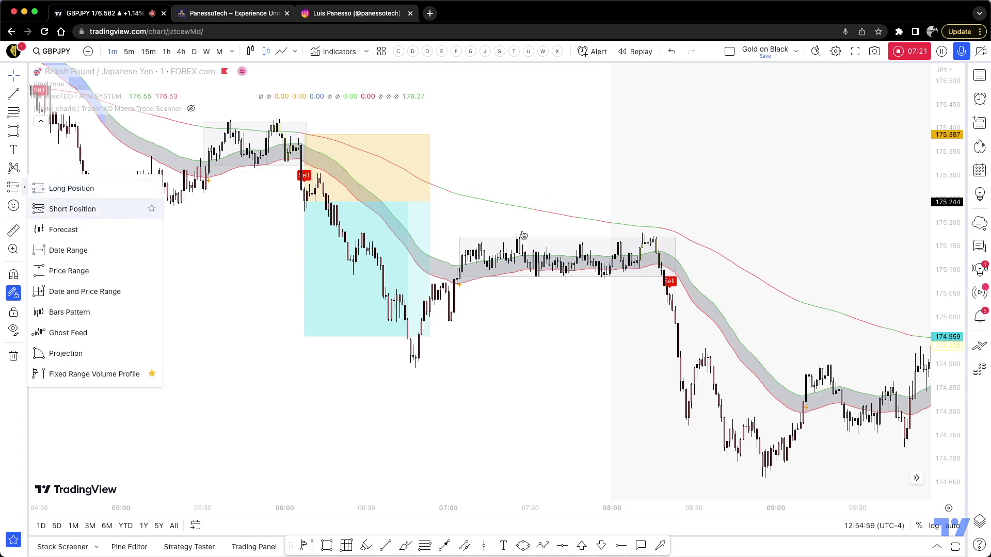
click(451, 220)
click(670, 298)
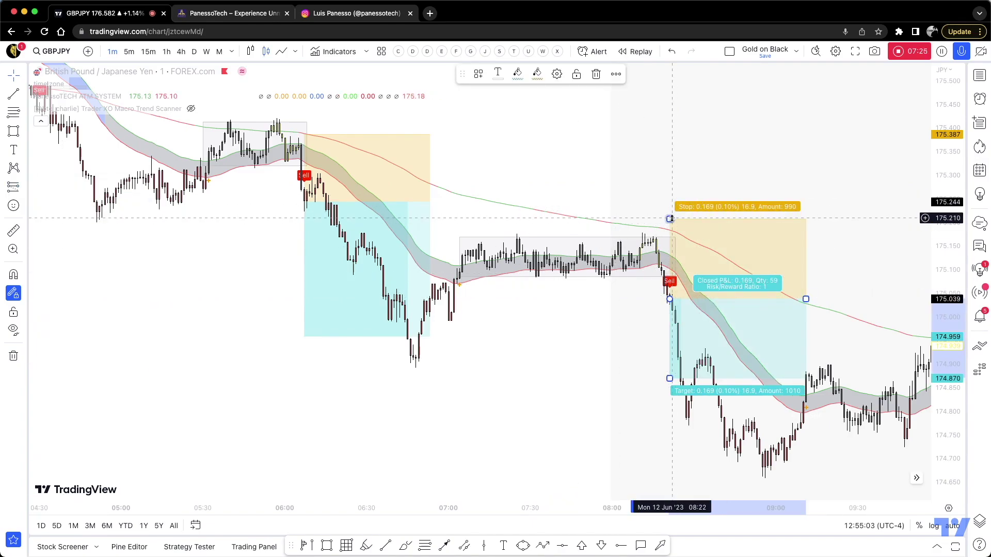
mouse_move(669, 220)
mouse_down()
mouse_move(654, 233)
mouse_move(601, 188)
mouse_up()
click(715, 198)
click(600, 187)
- Extend the second short position's target down to about 174.760
scroll(566, 177, up, 5)
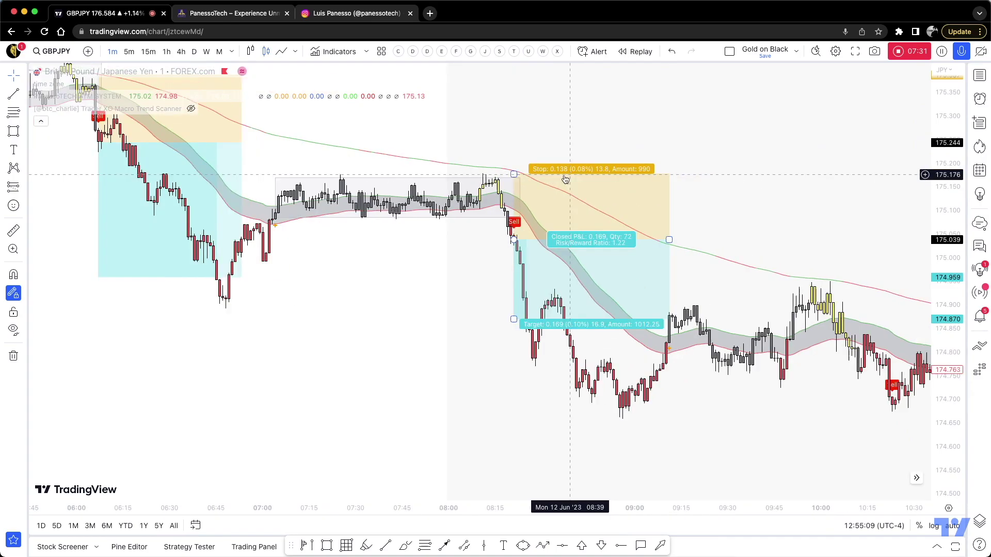
click(419, 201)
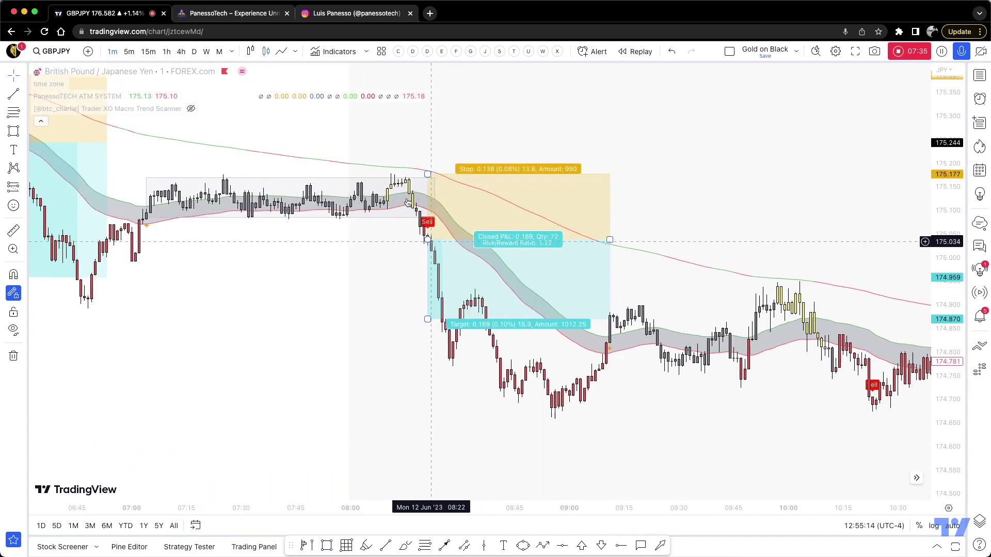
click(415, 176)
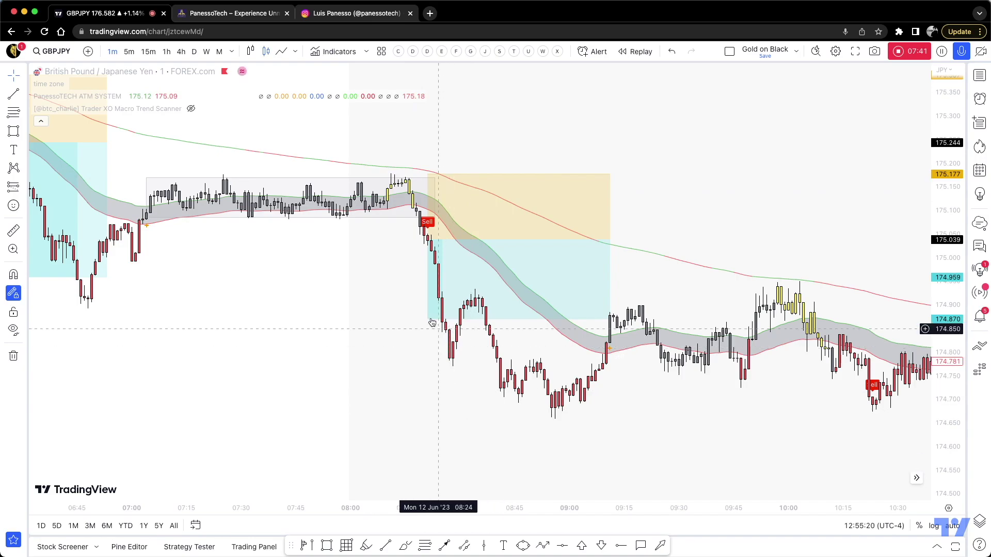
mouse_move(426, 319)
drag(434, 354, 435, 372)
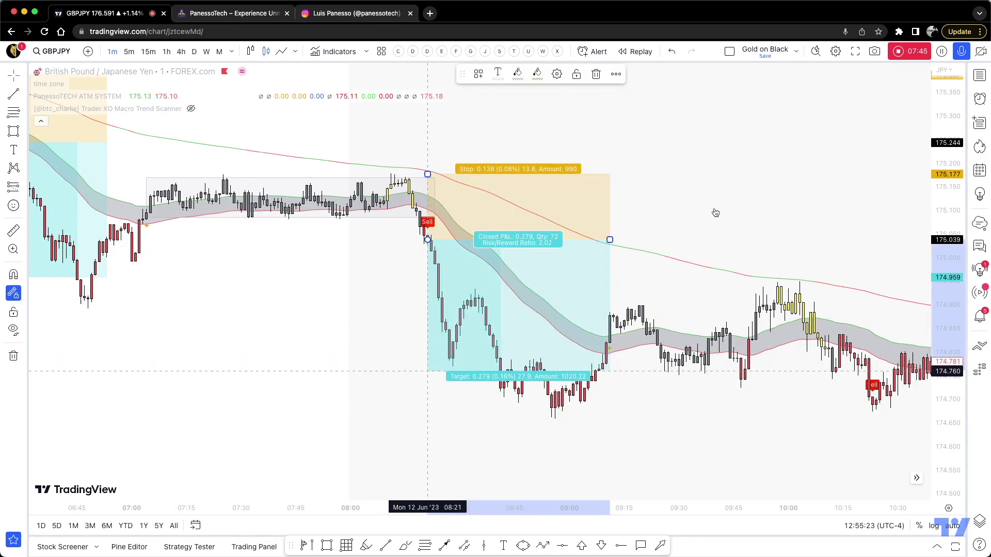
- Draw a rectangle around the pullback before the third sell signal, from about 09:06 to 10:24 between about 174.94 and 174.74
click(789, 165)
scroll(790, 166, down, 3)
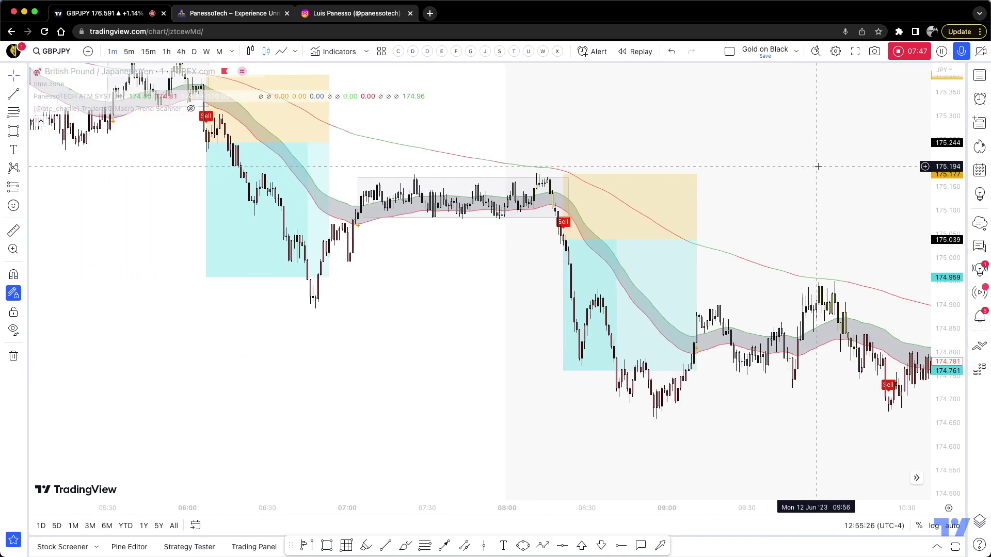
drag(676, 150, 493, 138)
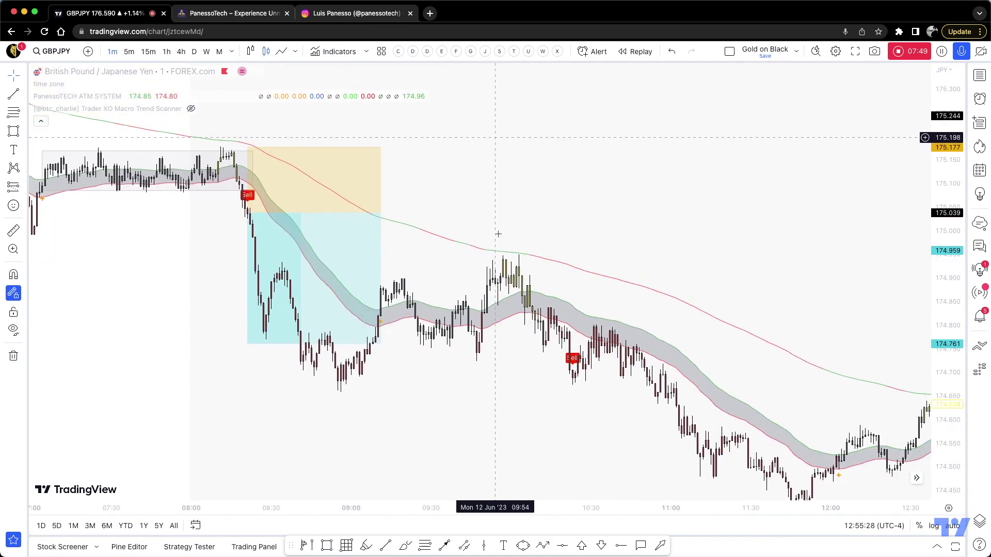
scroll(503, 232, up, 2)
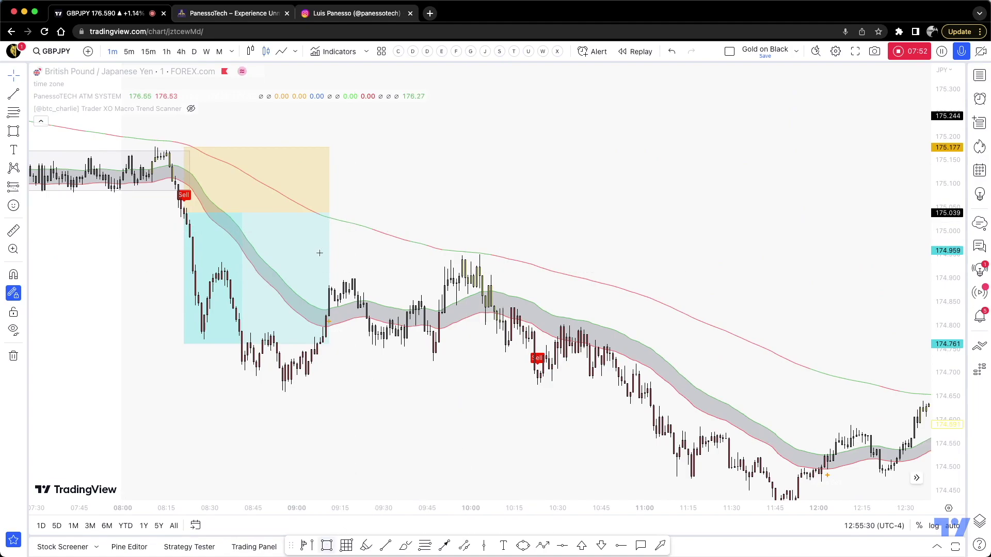
drag(315, 258, 541, 353)
click(635, 227)
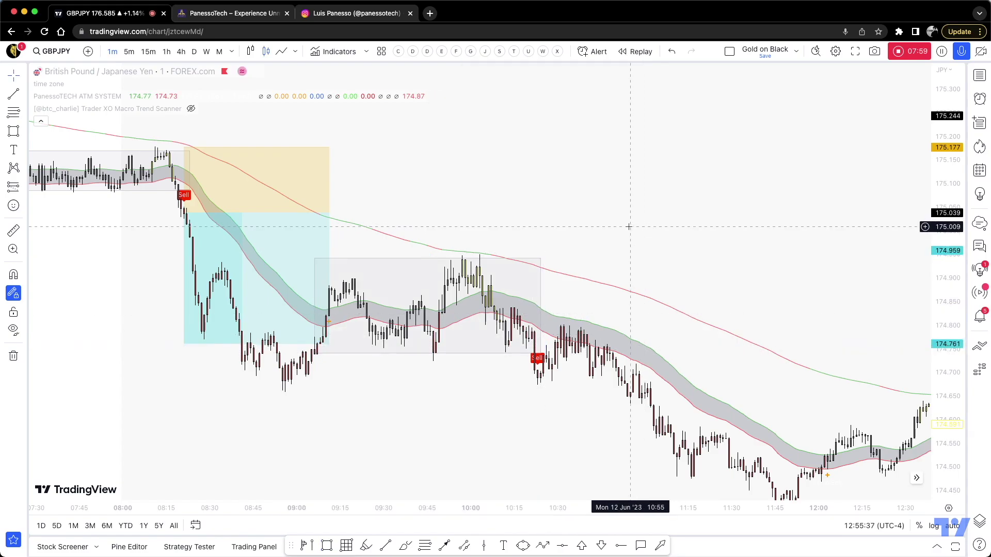
- Highlight the price drop from the pullback high at about 10:02 down to the 10:23 sell signal
scroll(629, 226, right, 5)
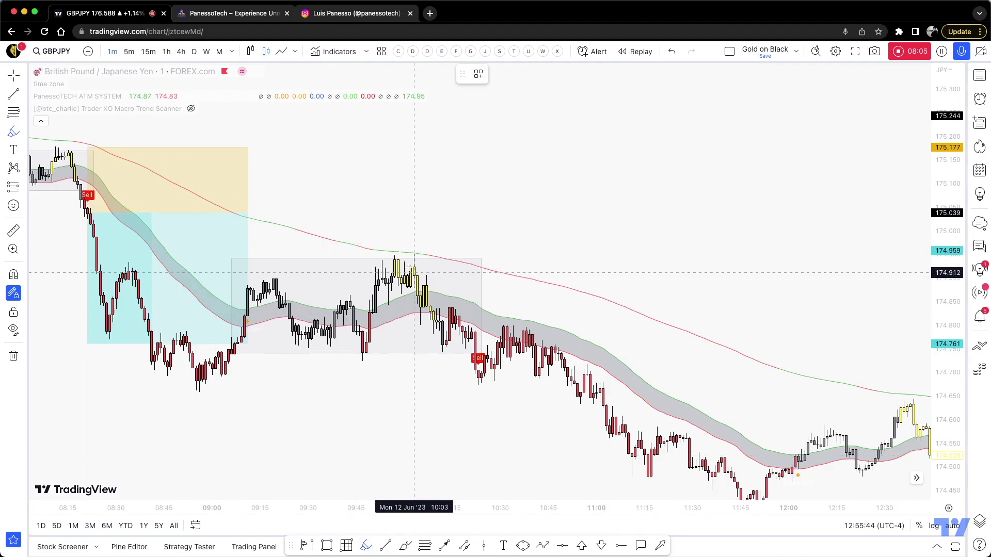
mouse_move(407, 263)
mouse_down()
mouse_move(423, 300)
mouse_move(433, 295)
mouse_move(443, 344)
mouse_move(449, 328)
mouse_move(465, 333)
mouse_move(484, 378)
mouse_up()
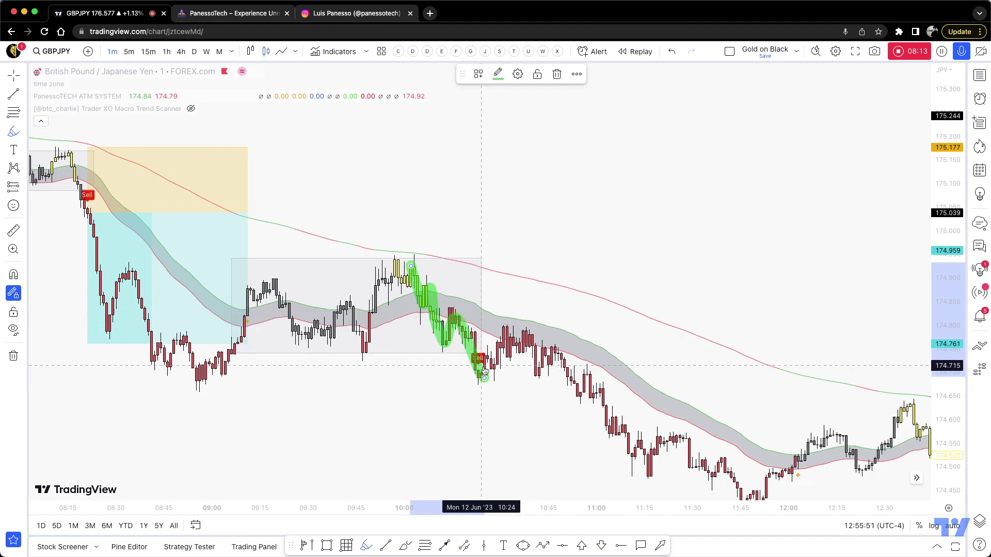
- Place a third short position at the 10:23 sell signal with its entry at about 174.691 and stop at about 174.844
click(24, 187)
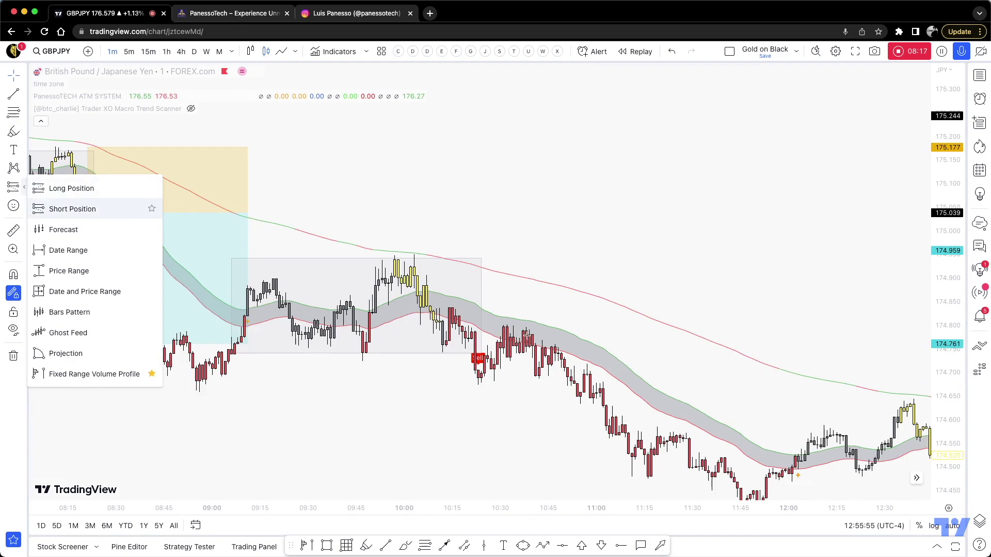
click(72, 208)
click(478, 377)
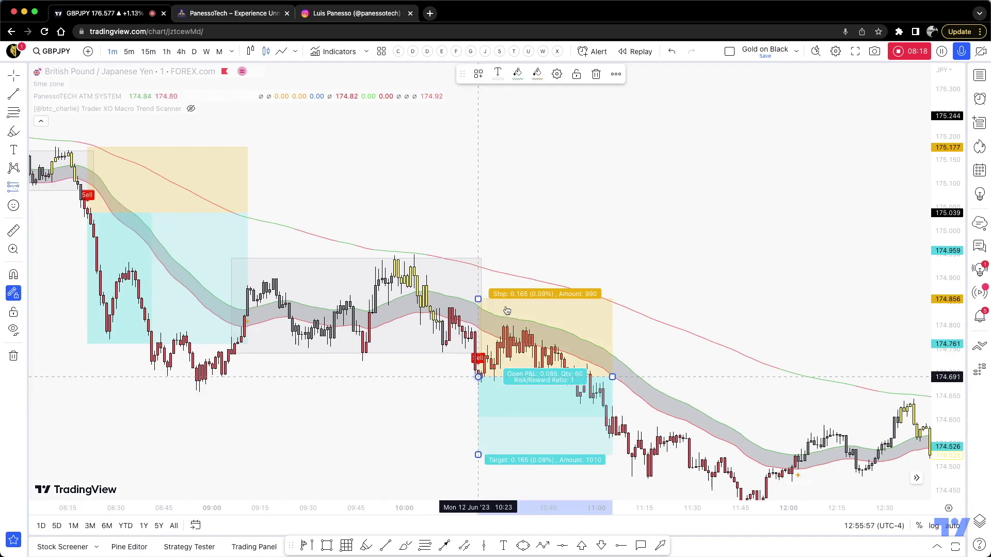
drag(454, 303, 452, 305)
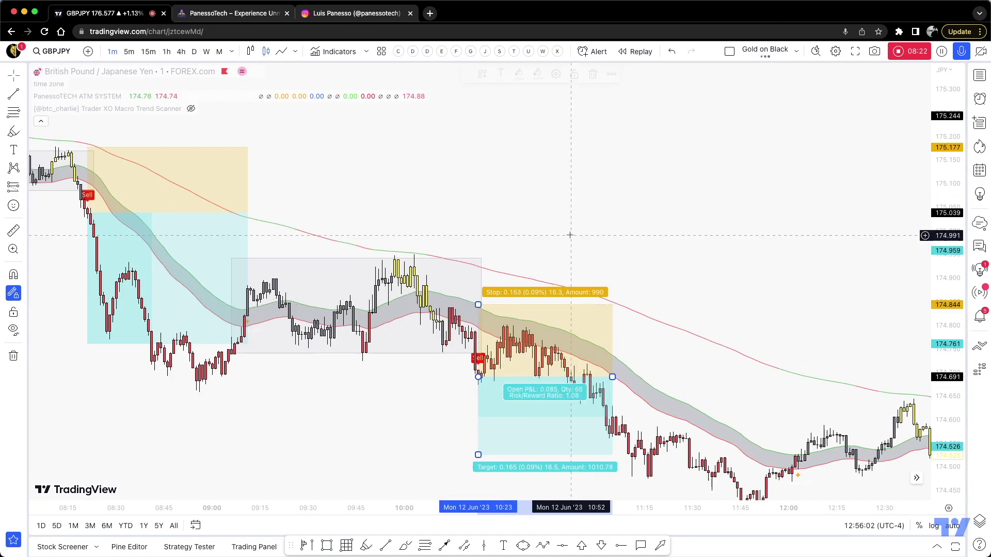
- Extend the third short position's target down to about 174.383
drag(685, 236, 675, 143)
click(467, 366)
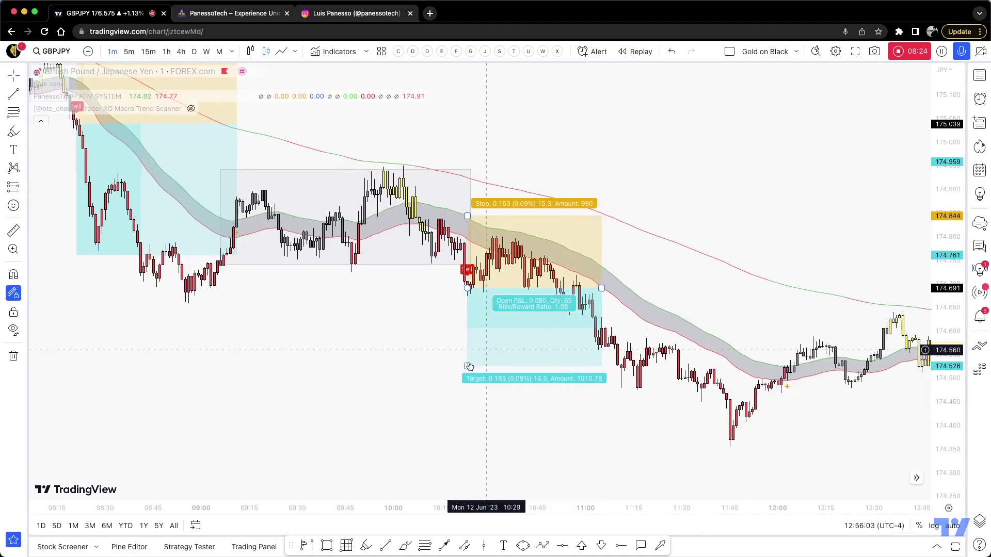
drag(467, 366, 467, 435)
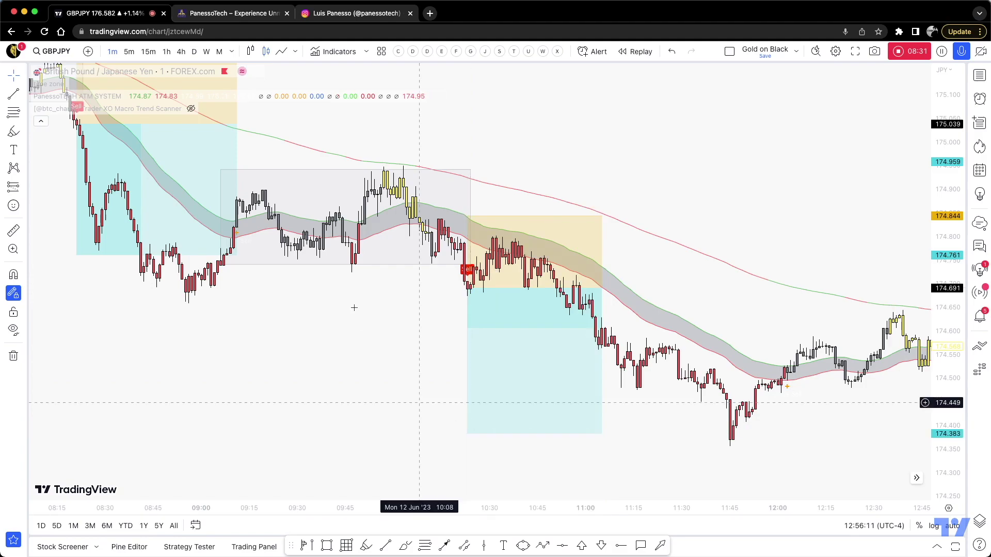
- Review the three marked short setups together and examine the earlier buy signals shortly after midnight on 12 June
scroll(579, 238, down, 2)
scroll(579, 239, down, 3)
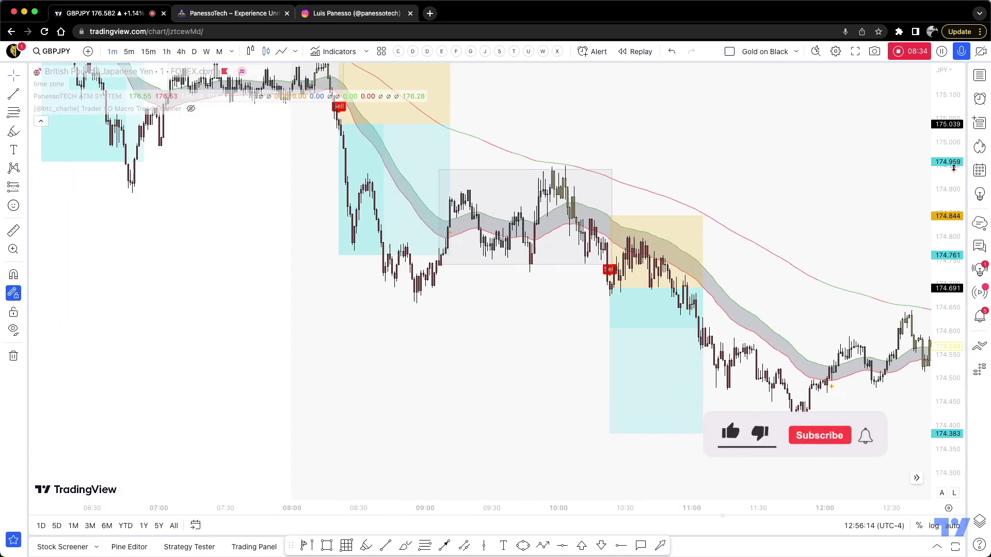
scroll(602, 166, down, 3)
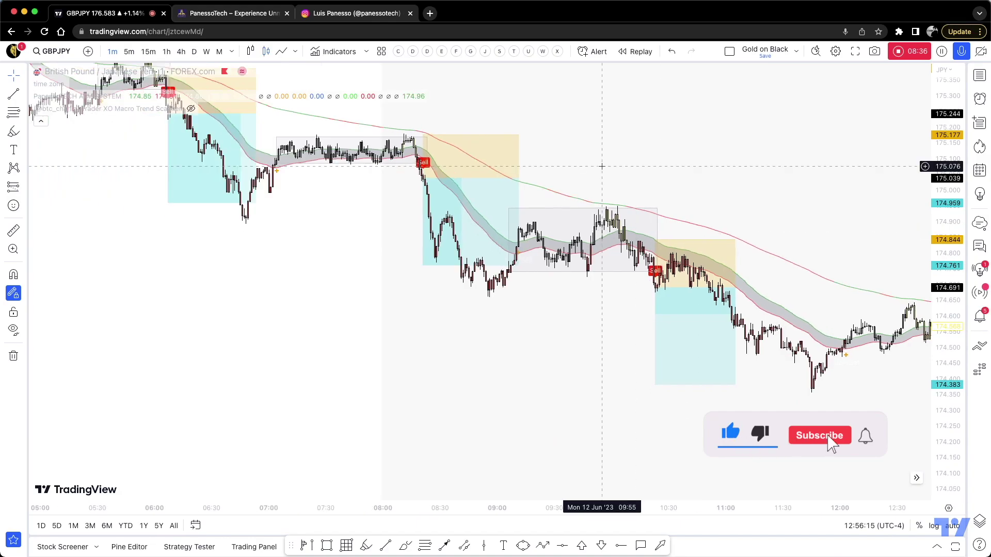
drag(702, 82, 743, 153)
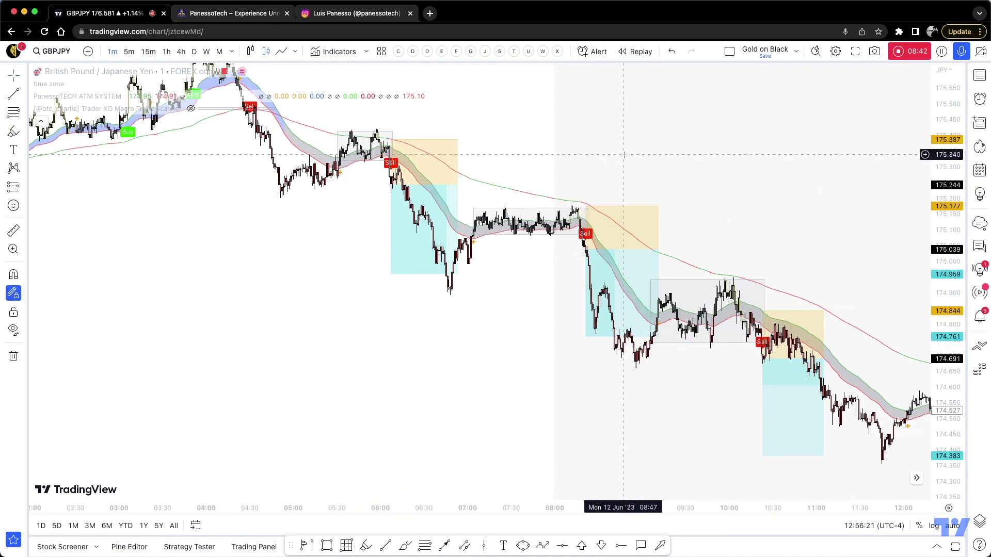
drag(632, 161, 892, 265)
drag(479, 294, 696, 292)
drag(943, 336, 940, 207)
scroll(538, 266, right, 10)
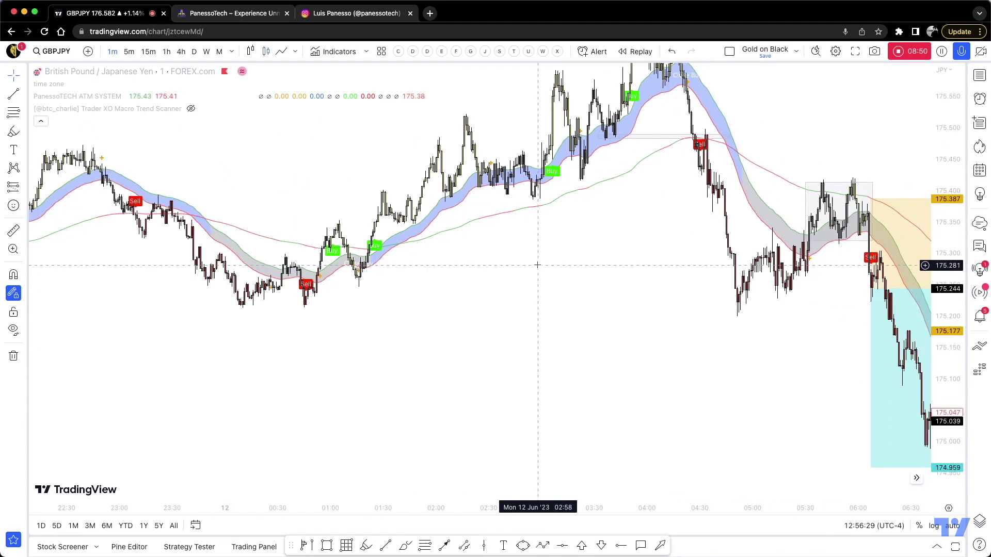
scroll(482, 285, left, 15)
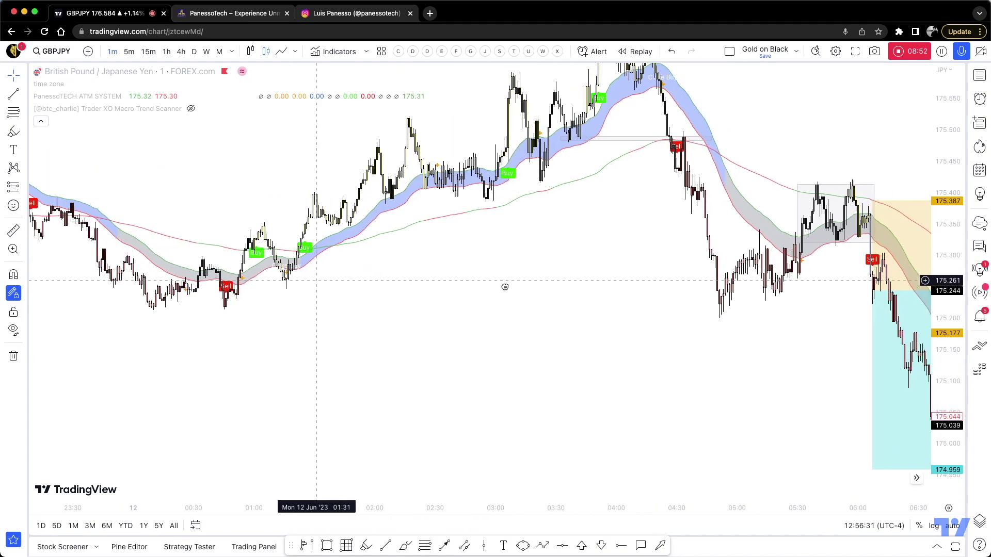
scroll(666, 257, up, 3)
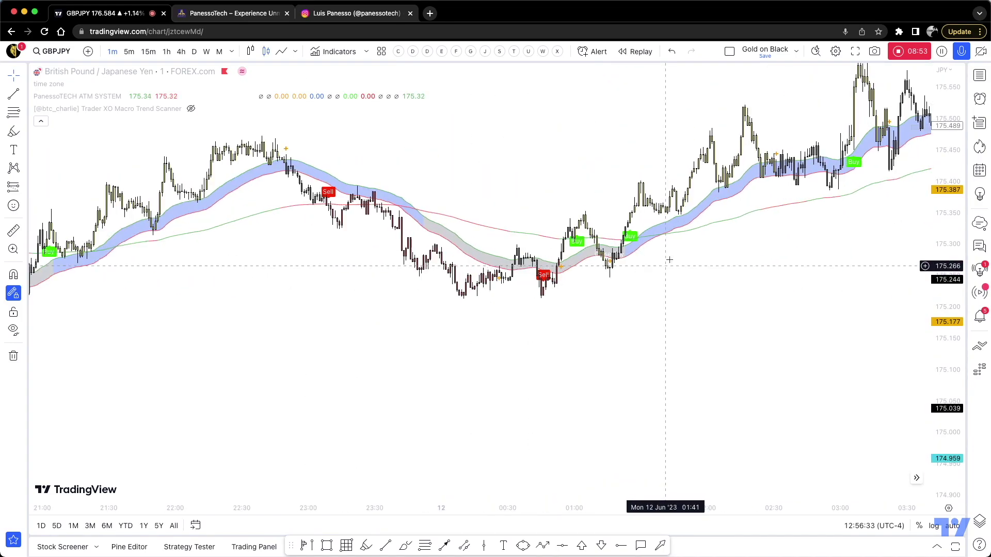
scroll(946, 310, up, 5)
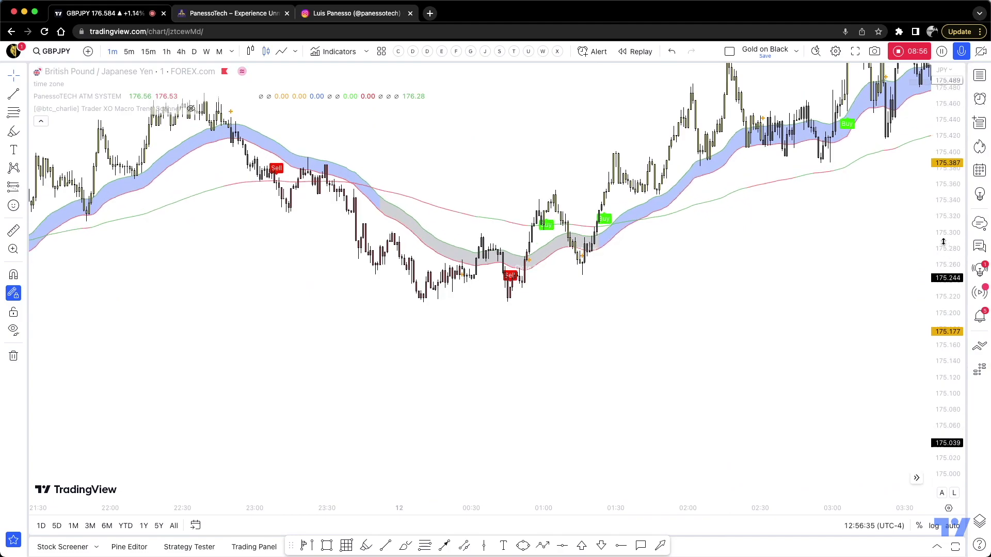
scroll(642, 263, up, 2)
scroll(641, 263, up, 2)
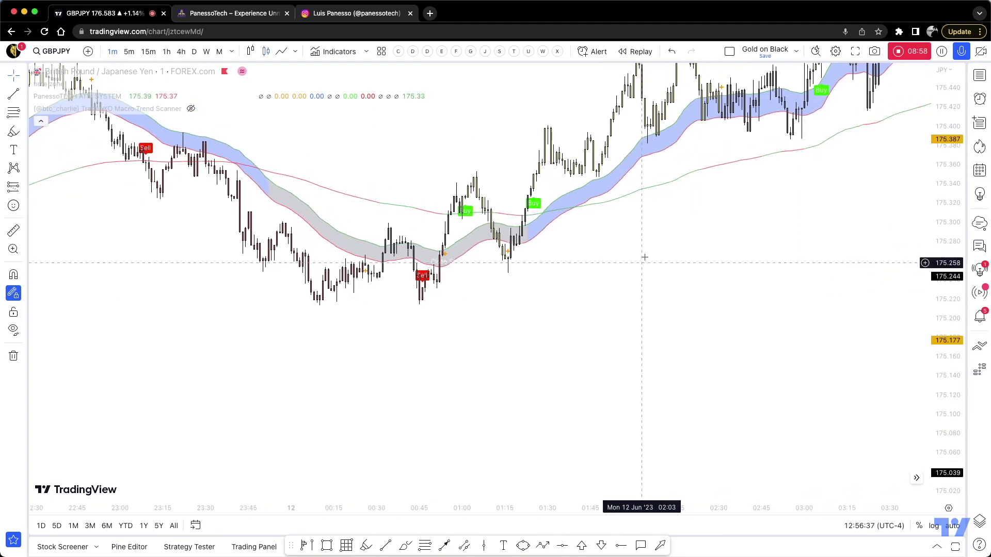
drag(644, 274, 641, 308)
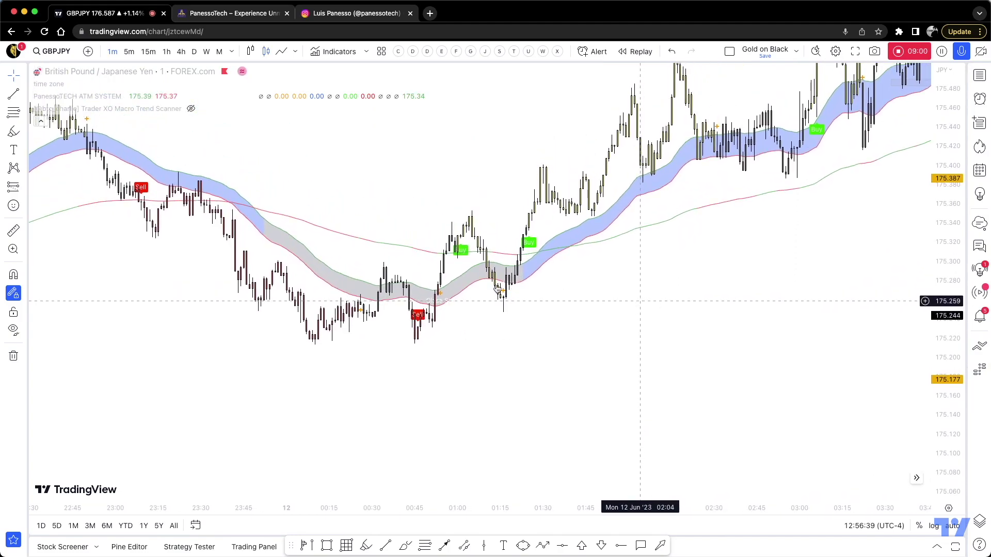
scroll(453, 258, up, 1)
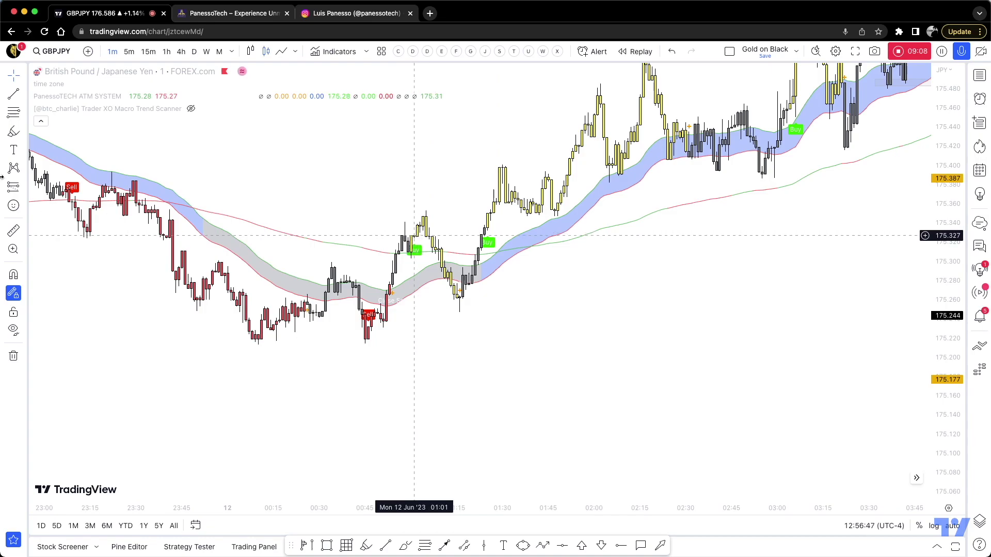
- Place a long position at the 01:01 buy signal with its entry at about 175.326 and stop at about 175.229
click(64, 186)
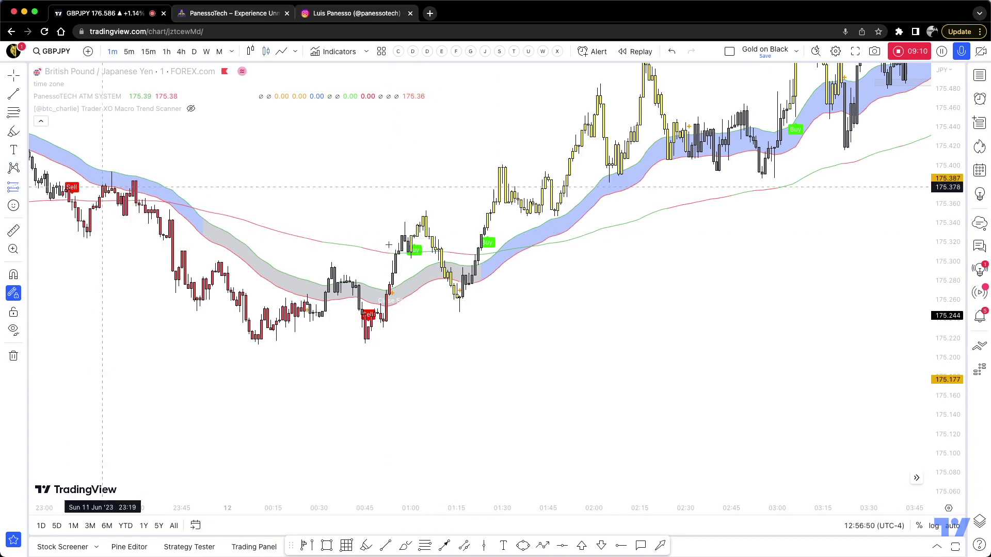
click(414, 237)
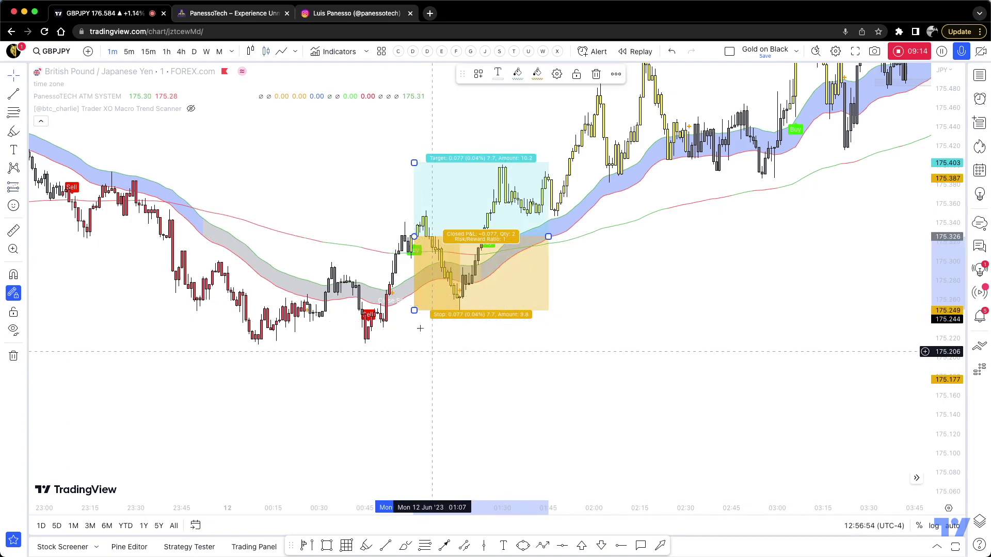
right_click(415, 311)
drag(414, 311, 396, 329)
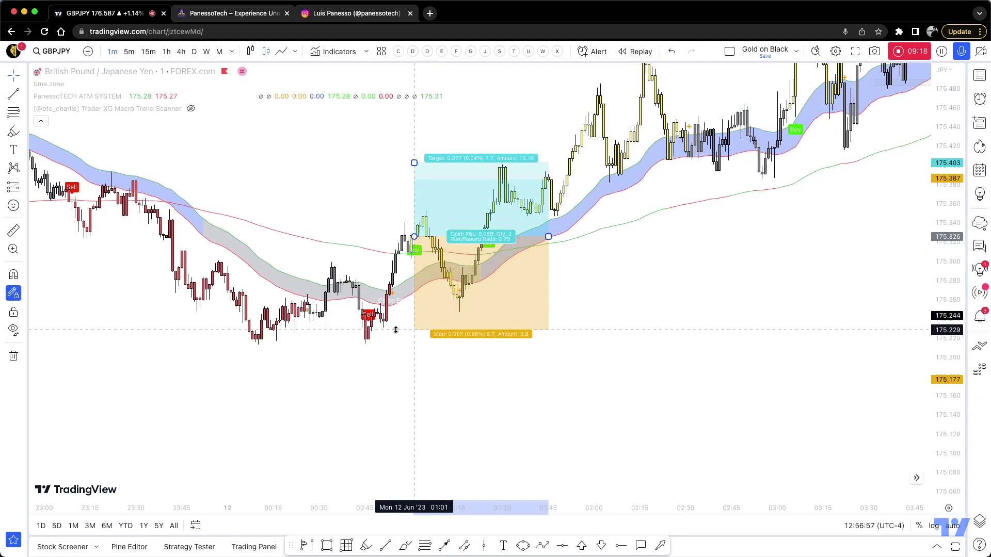
click(712, 276)
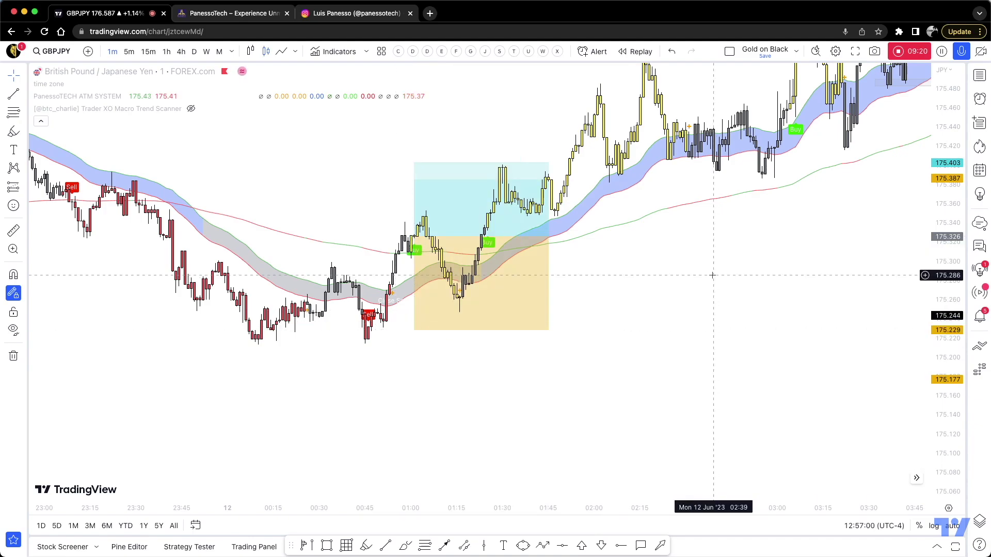
- Delete the long position at the 01:01 buy signal
drag(621, 306, 564, 382)
click(365, 305)
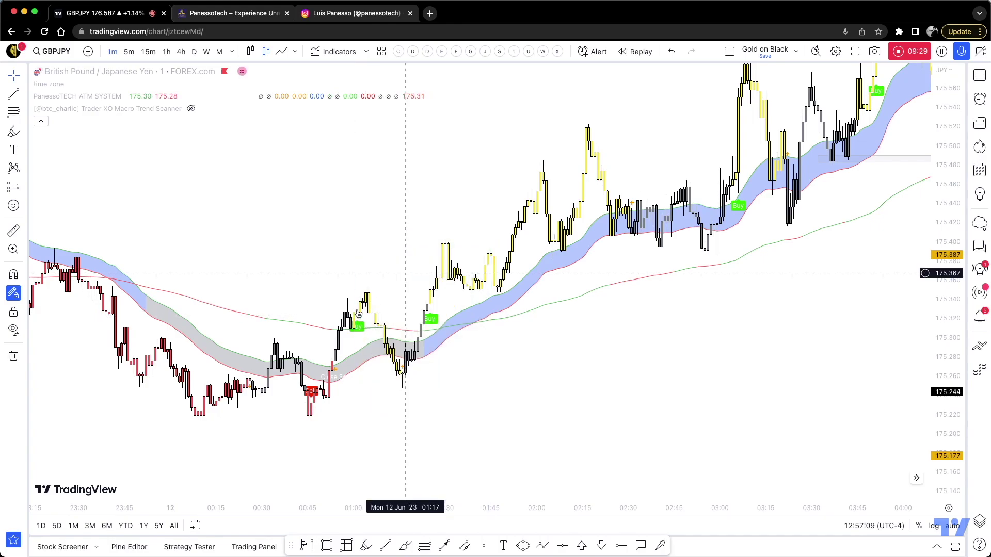
key(Delete)
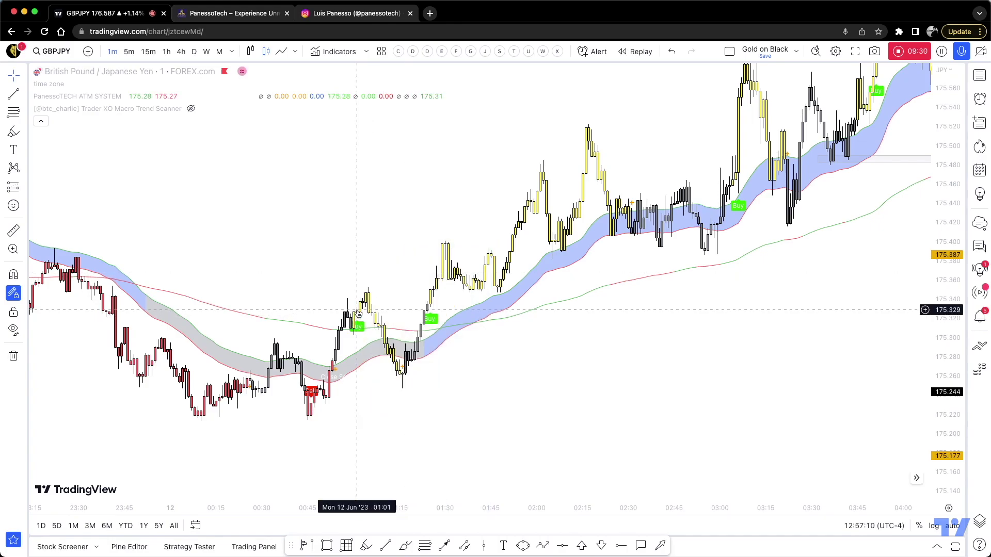
- Place a long position at the second buy signal at 01:25 with its entry at about 175.350
click(24, 188)
click(72, 188)
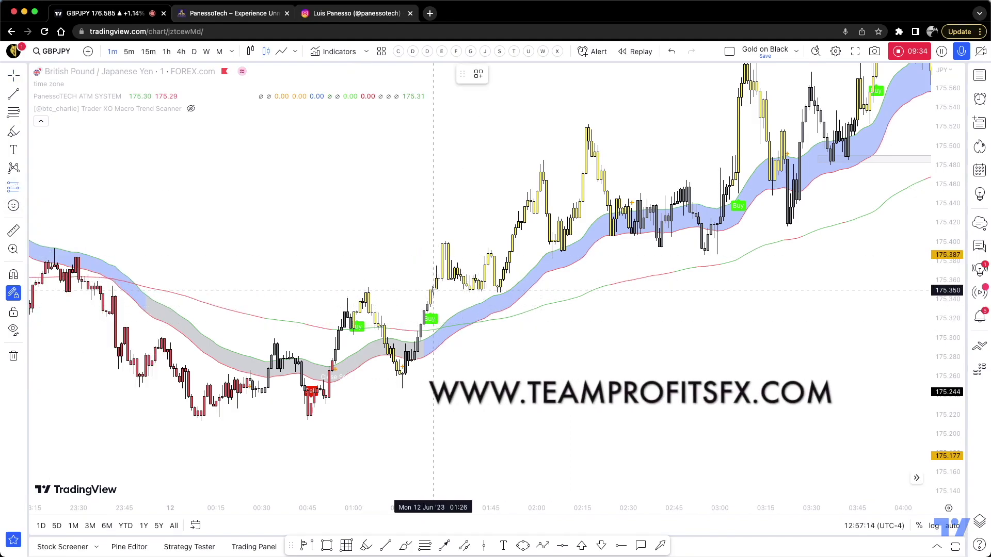
click(430, 289)
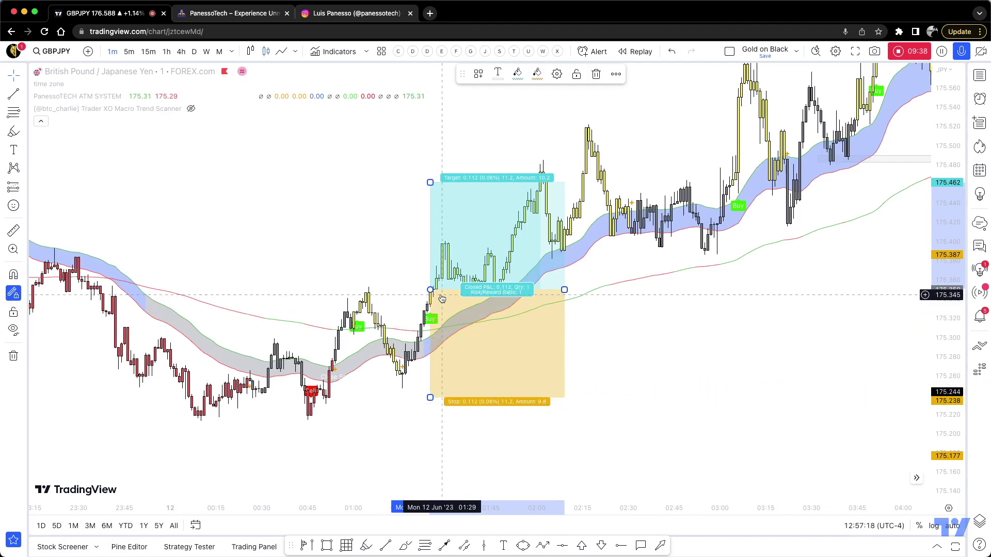
- Draw thin zone rectangles along the lows near 175.22 from 23:46 to 01:23 and just below 175.307 from 23:39 to 01:58
scroll(428, 299, down, 2)
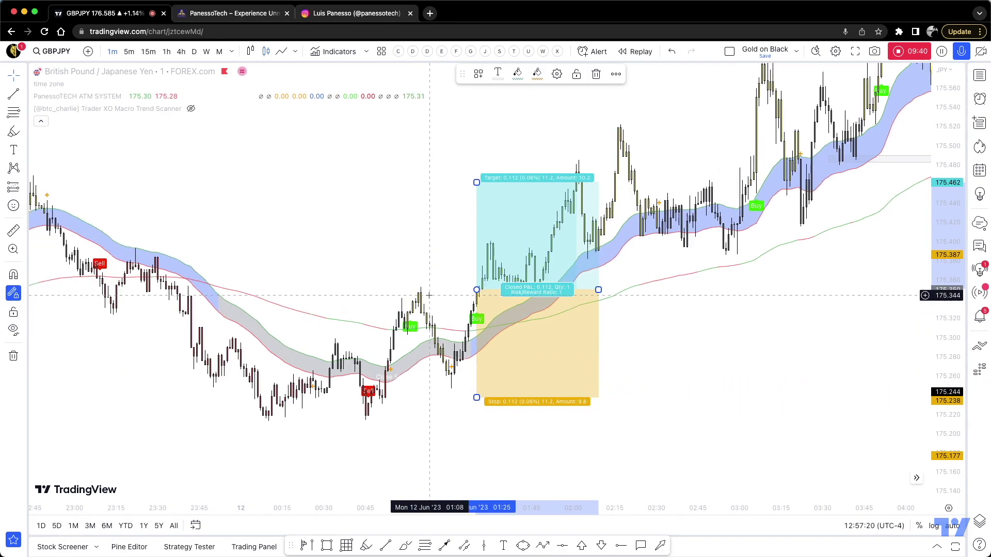
click(327, 545)
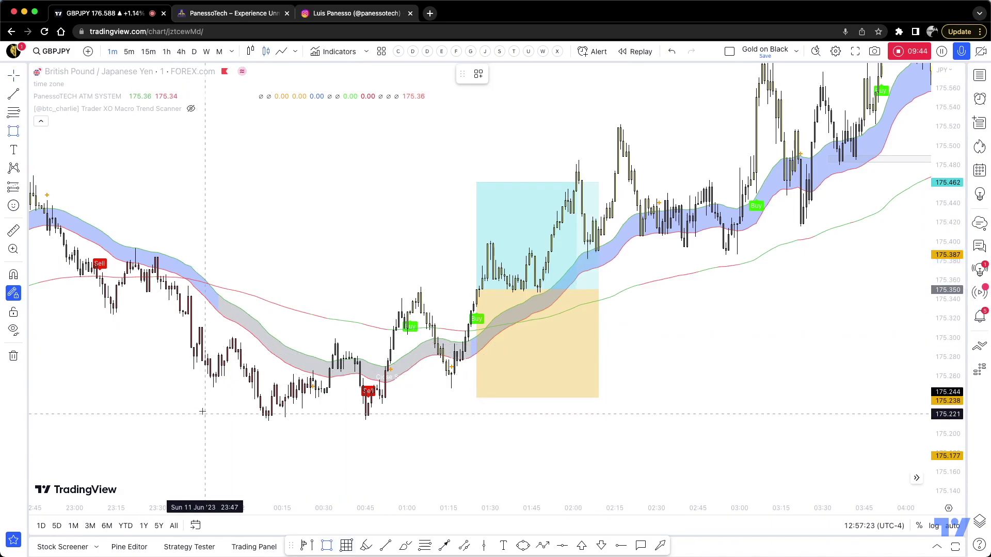
click(471, 416)
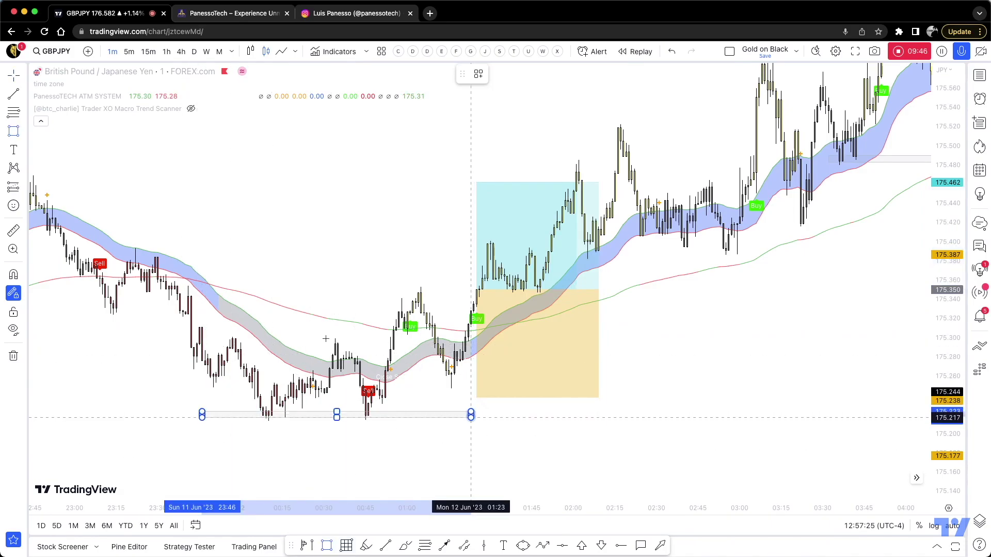
click(182, 331)
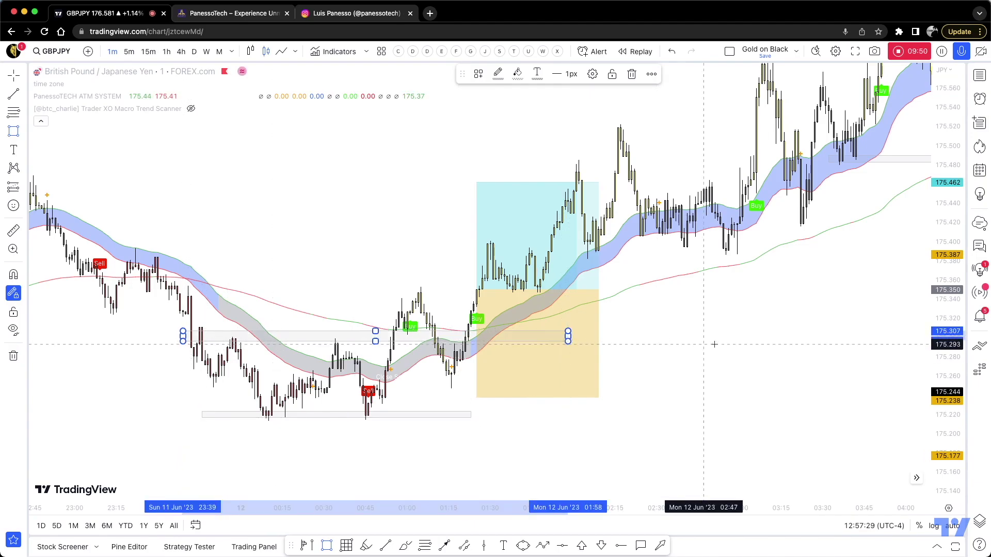
click(567, 340)
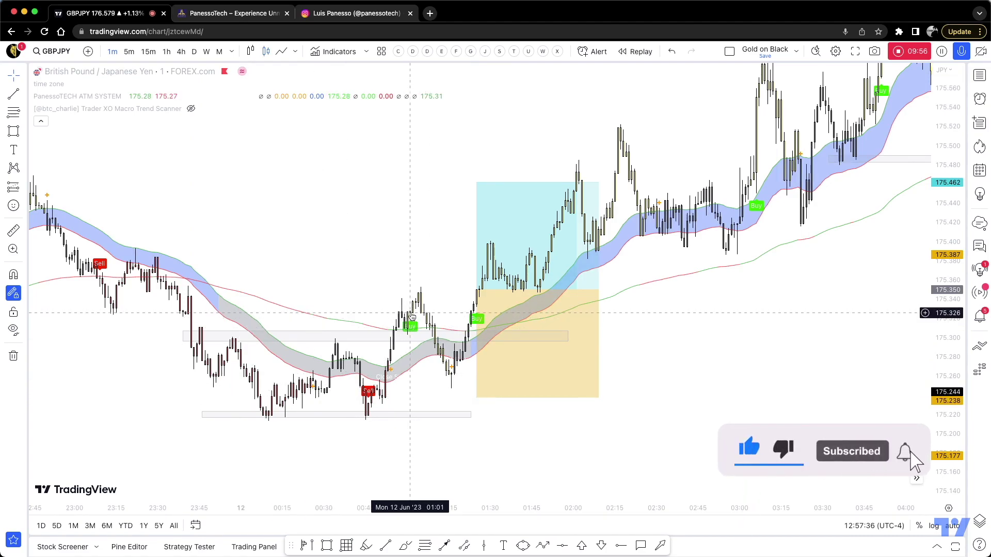
- Move the long position back to the first buy signal at 01:01 with its entry at about 175.327
drag(499, 312, 435, 326)
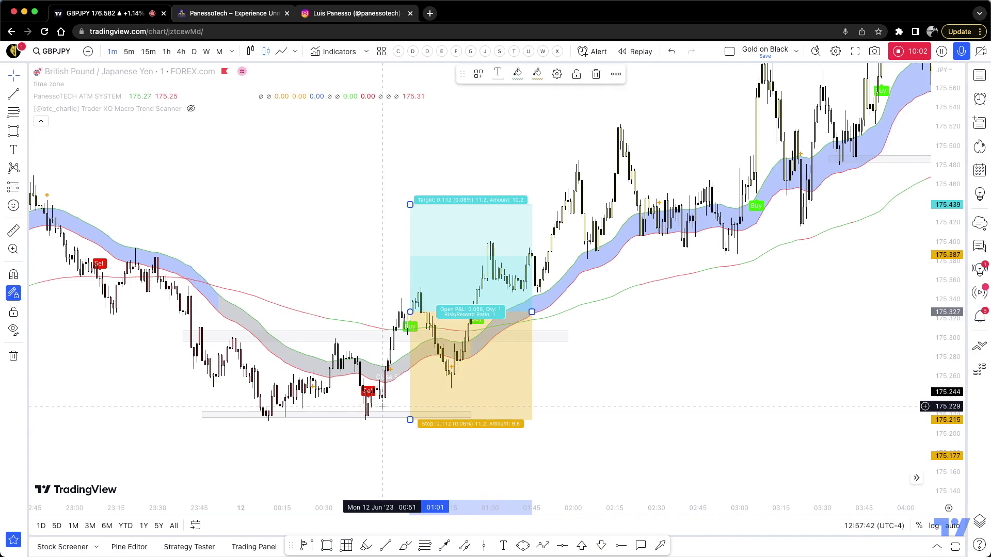
- Move the long position to the second buy signal at 01:24 with its entry at about 175.349 and its stop at about 175.244
drag(397, 412, 483, 353)
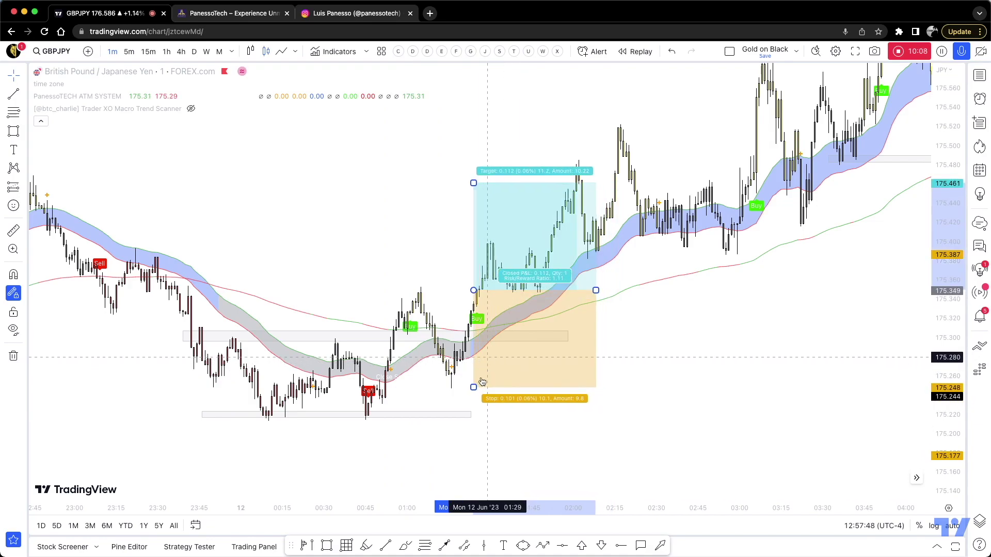
drag(455, 393, 454, 393)
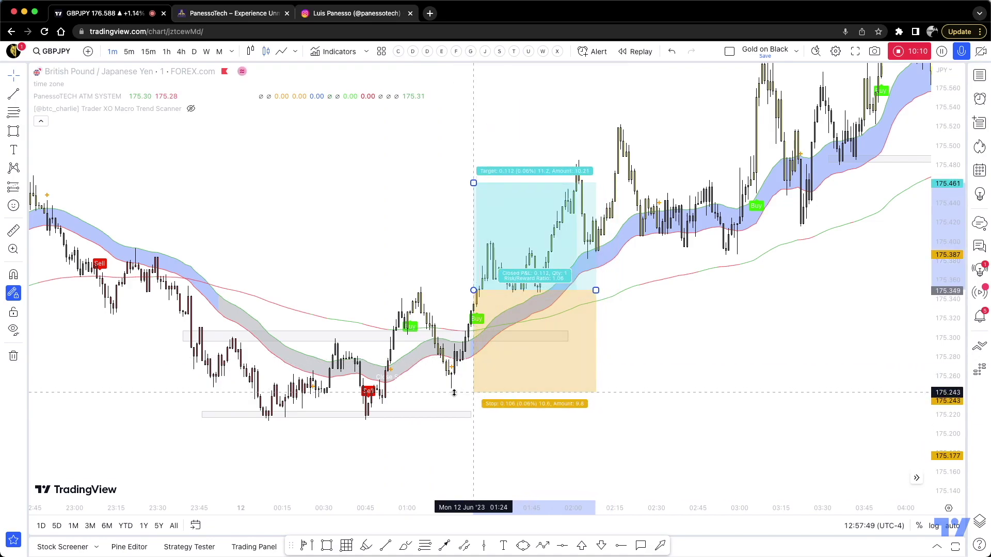
click(624, 349)
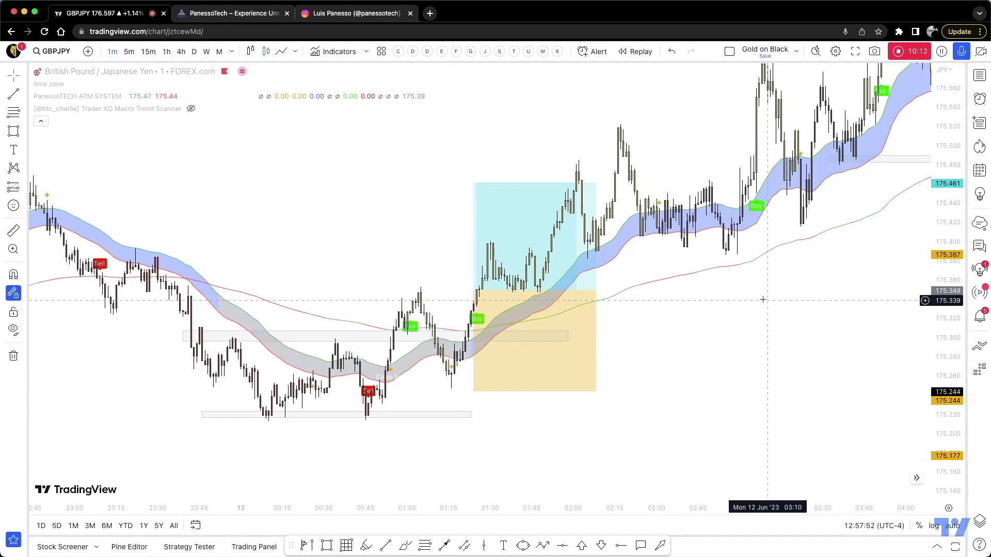
- Raise the target of the long position at the 01:24 buy signal to about 175.559
scroll(473, 252, right, 3)
click(427, 225)
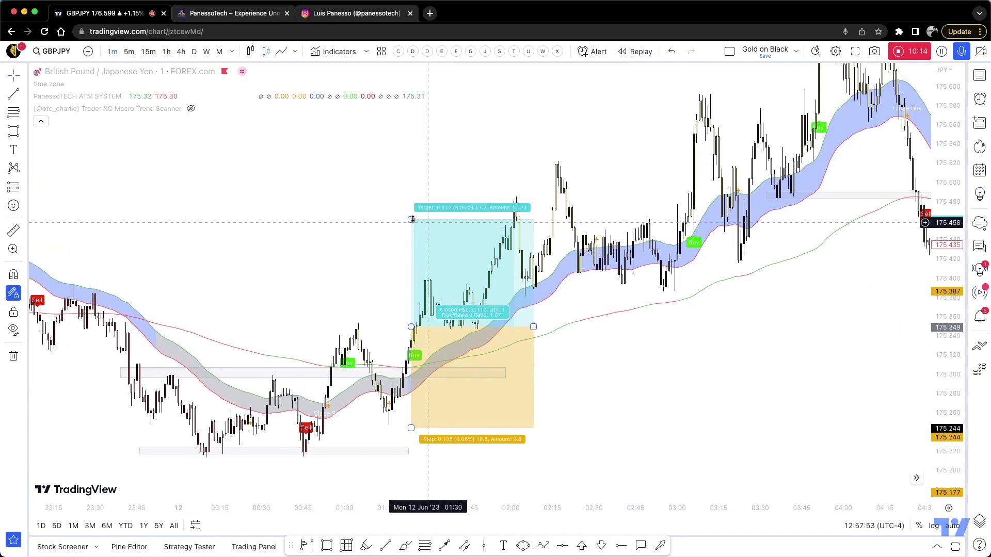
drag(407, 170, 412, 126)
click(847, 307)
- Draw a rectangle around the sideways range from 02:26 to 03:13, between about 175.458 and 175.394
drag(800, 334, 749, 360)
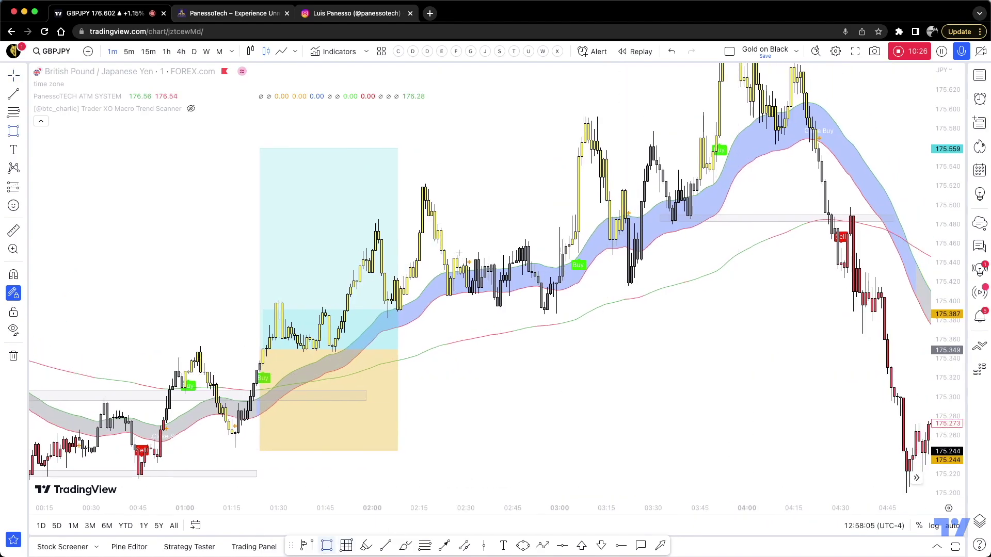
drag(454, 245, 600, 306)
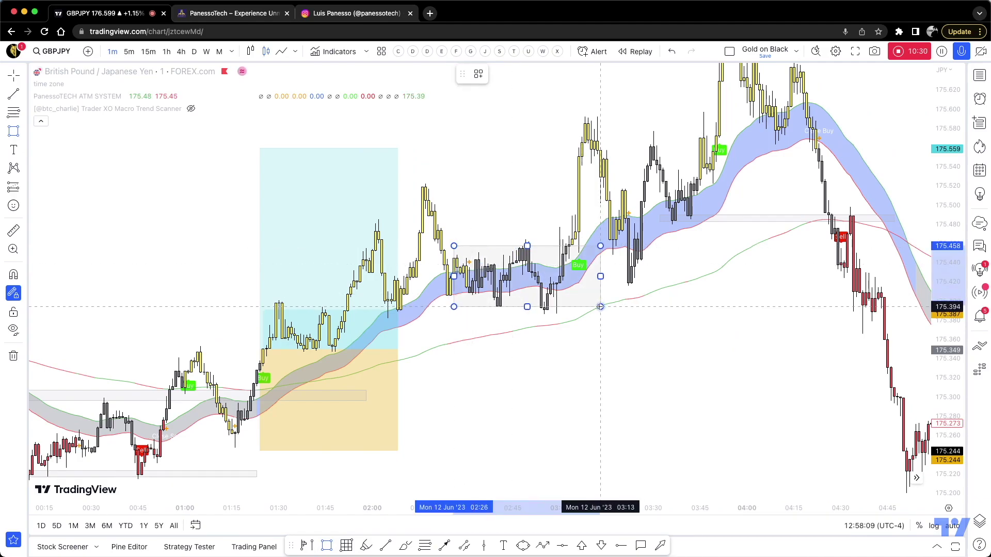
click(645, 320)
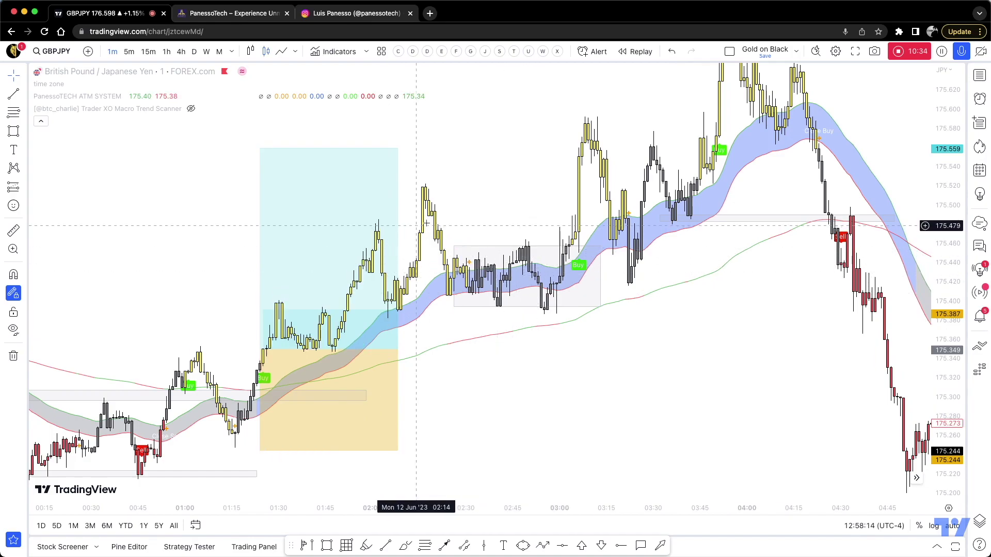
- Place another long position at the buy signal after the sideways range, at 03:06 with its entry at about 175.551
scroll(412, 247, right, 2)
click(382, 273)
click(396, 279)
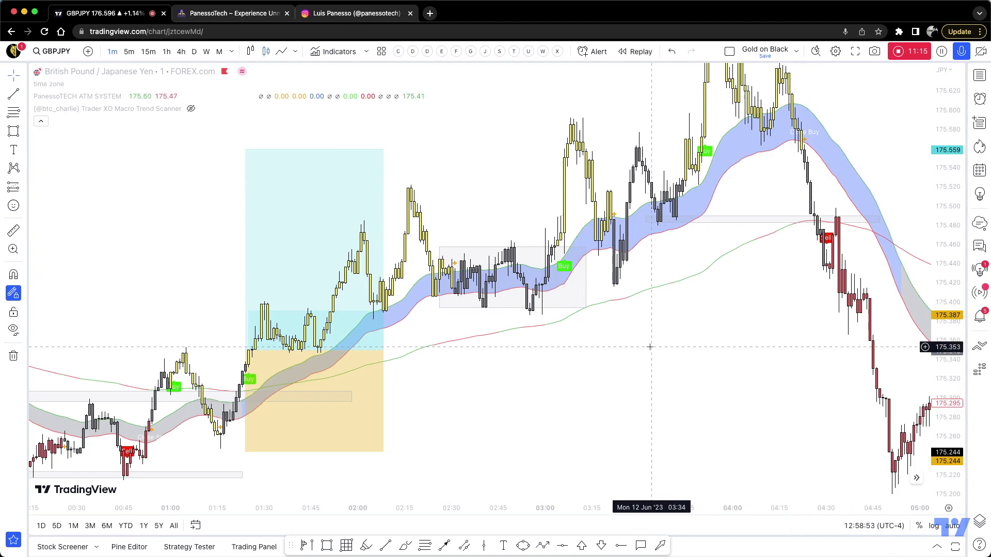
scroll(650, 347, right, 10)
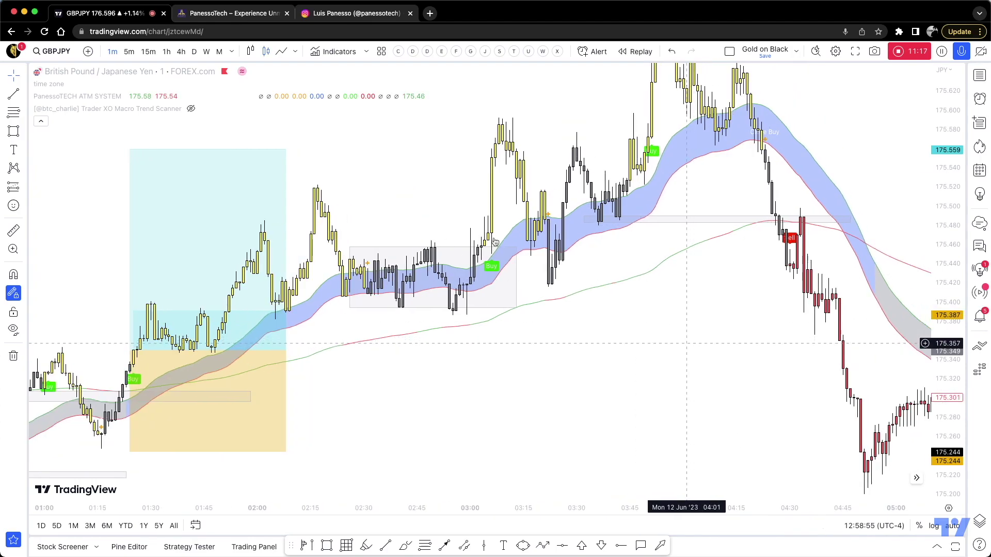
click(23, 190)
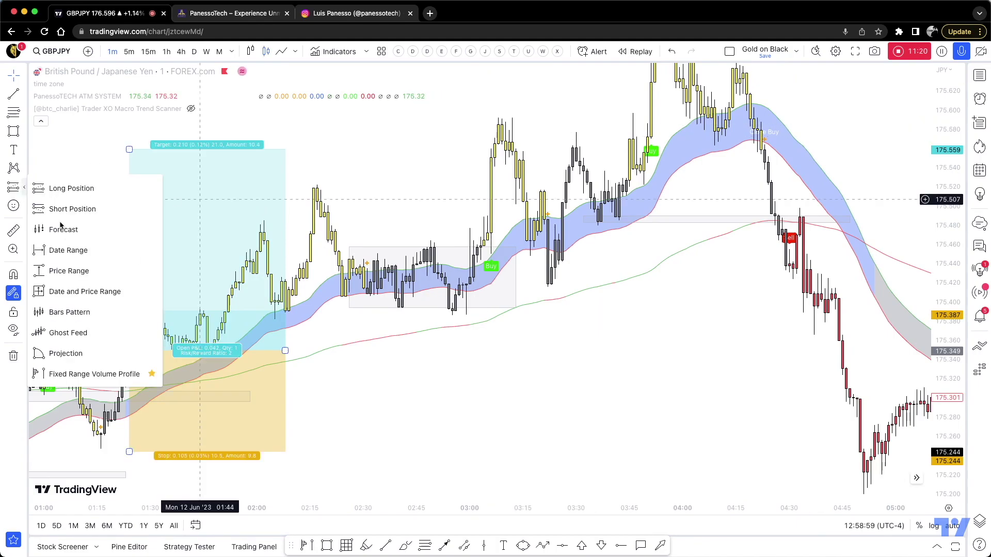
click(61, 188)
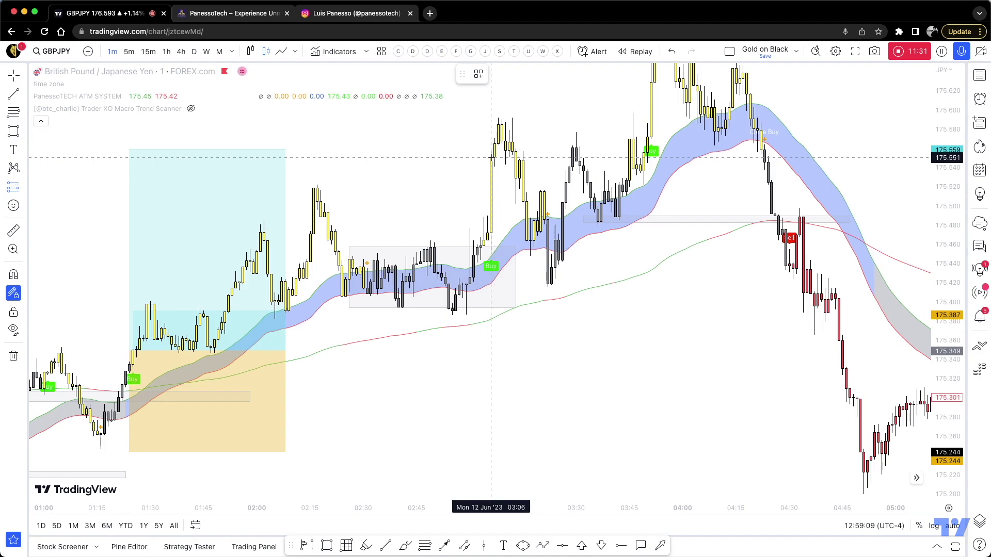
click(490, 157)
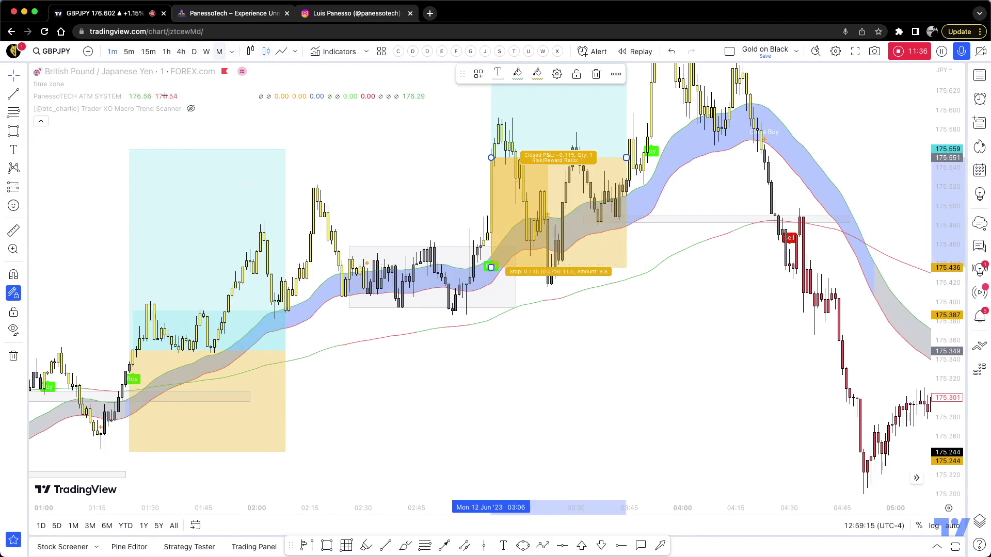
- Hide the PanessoTECH ATM SYSTEM indicator and lower the 03:06 long position's stop to the swing low at about 175.386
click(130, 96)
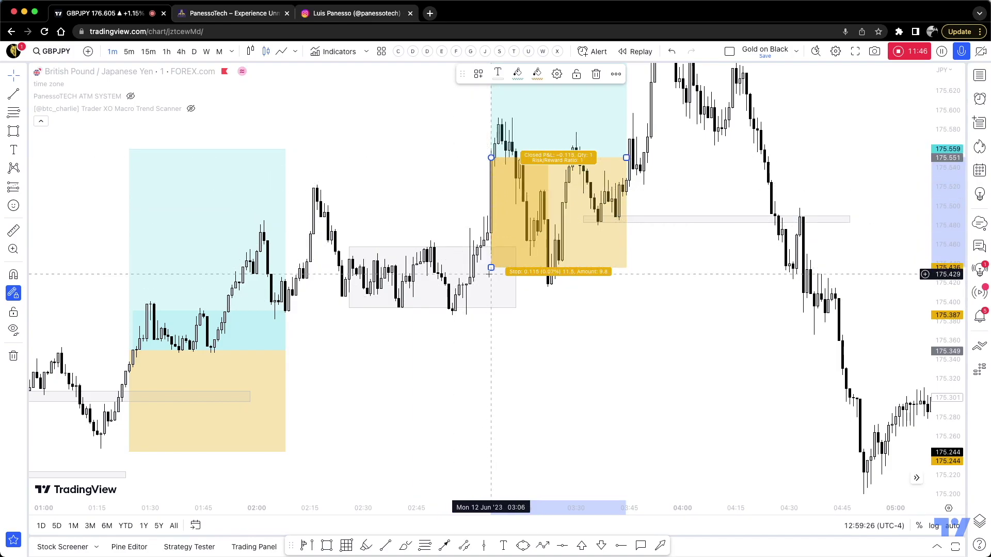
drag(472, 307, 469, 315)
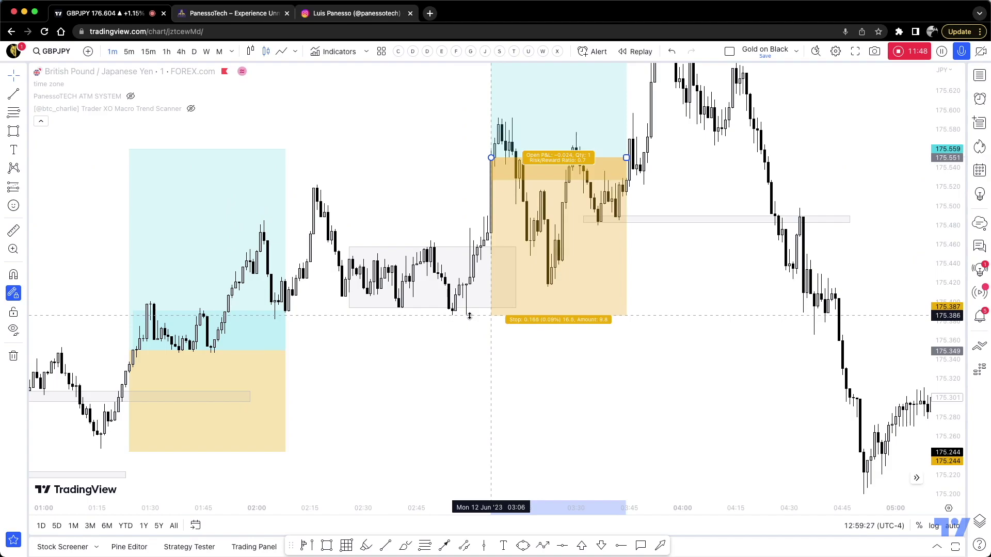
click(721, 277)
- Raise the 03:06 long position's target to about 175.811, reset the price scale and show the PanessoTECH ATM SYSTEM indicator again
drag(721, 276, 628, 465)
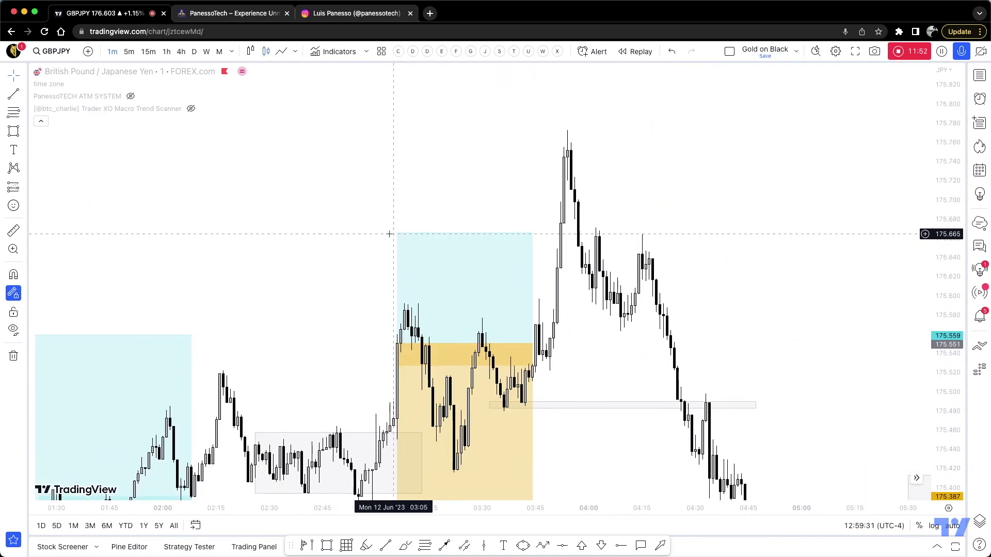
drag(397, 234, 397, 95)
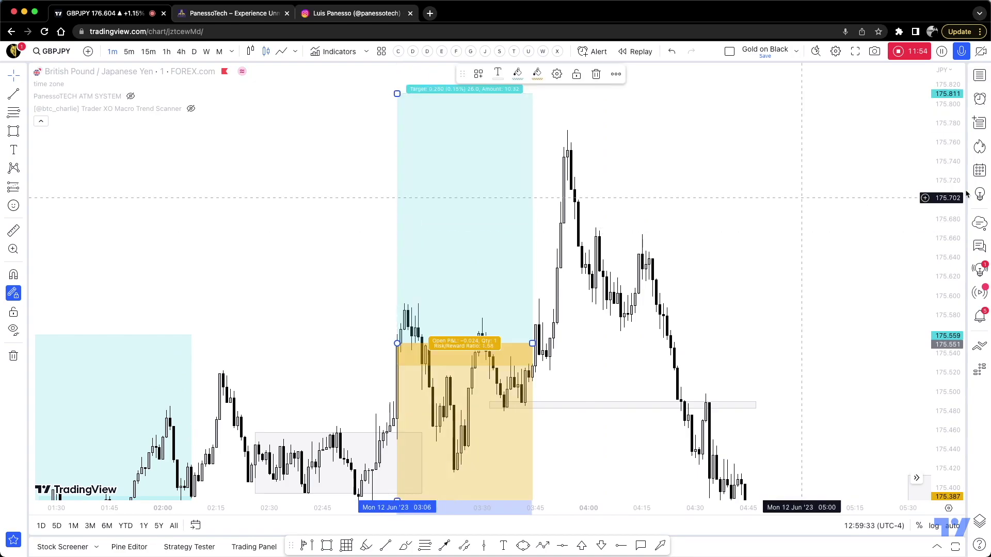
double_click(943, 284)
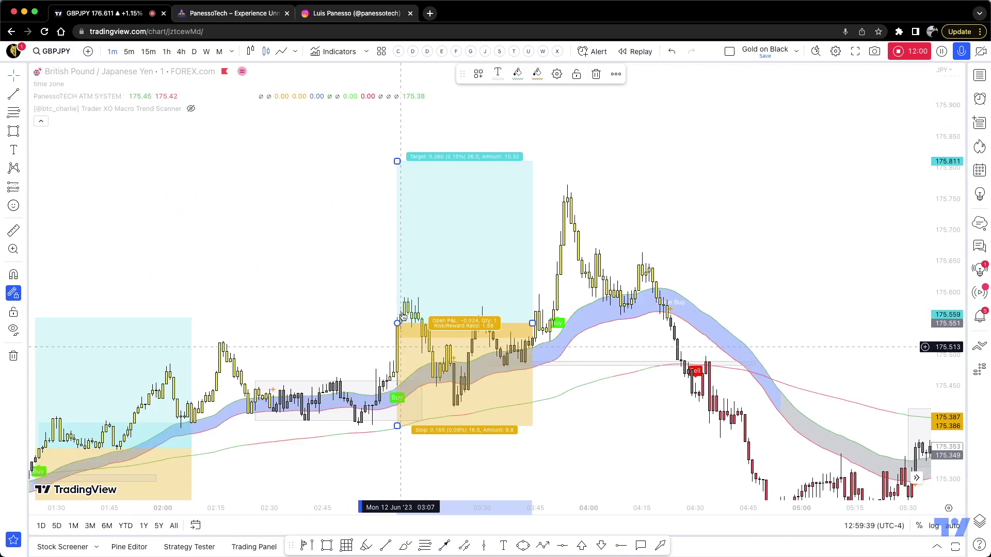
- Raise the 03:06 long position's target to about 175.882 and extend the position to about 04:21, where the buy closes
drag(397, 161, 395, 116)
drag(516, 280, 517, 280)
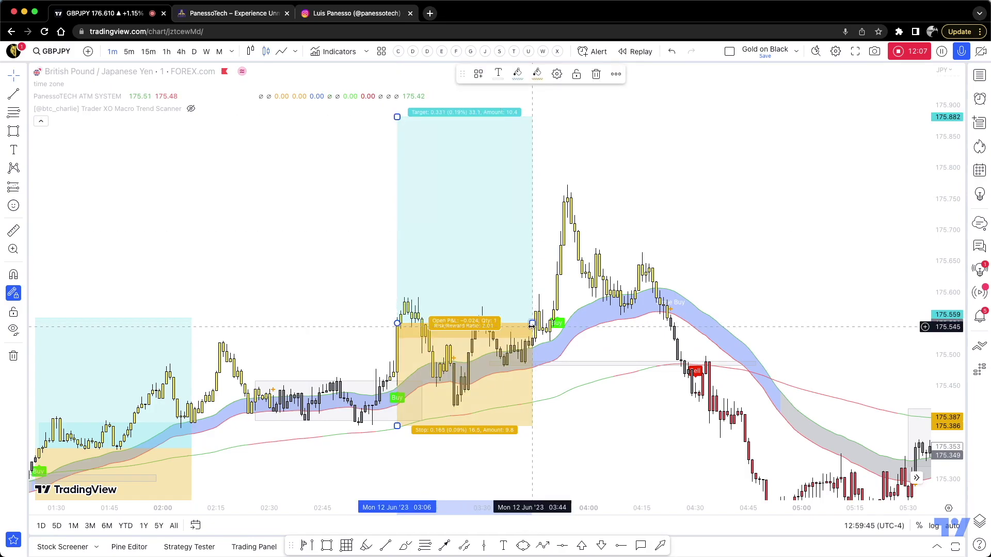
drag(632, 326, 664, 325)
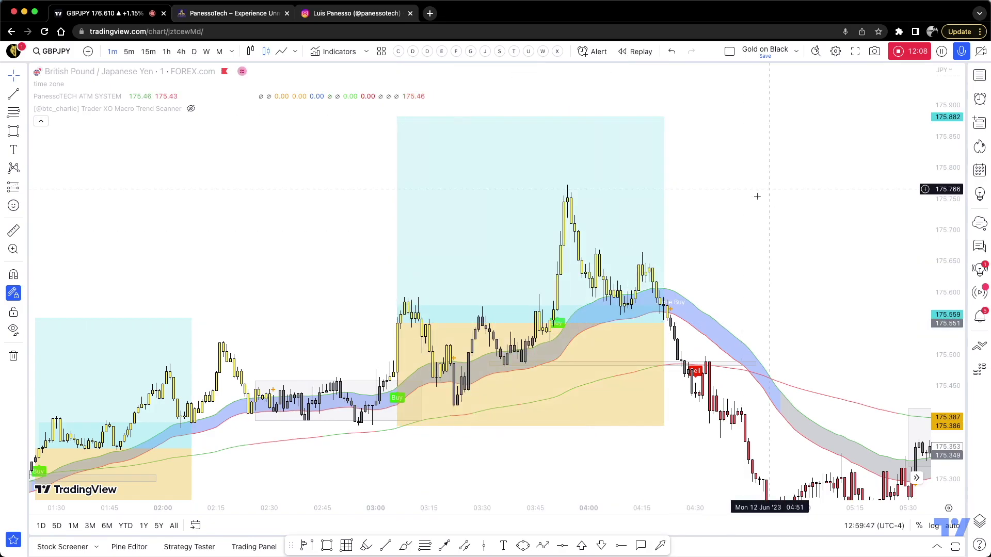
- Review the long trades at the 01:24 and 03:06 buy signals, and examine the earlier sell signals before them
scroll(753, 199, down, 2)
drag(746, 190, 712, 172)
click(485, 206)
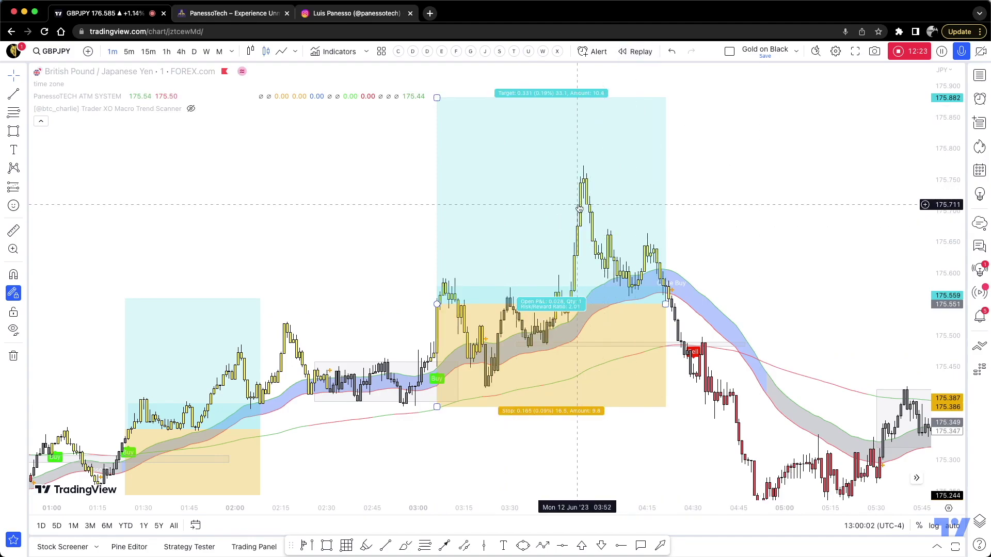
click(670, 320)
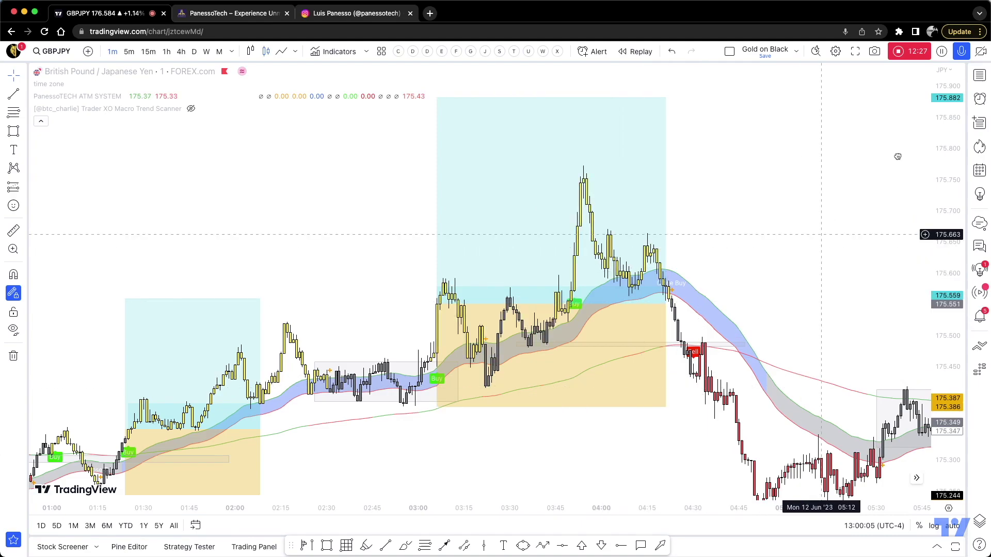
scroll(600, 215, left, 5)
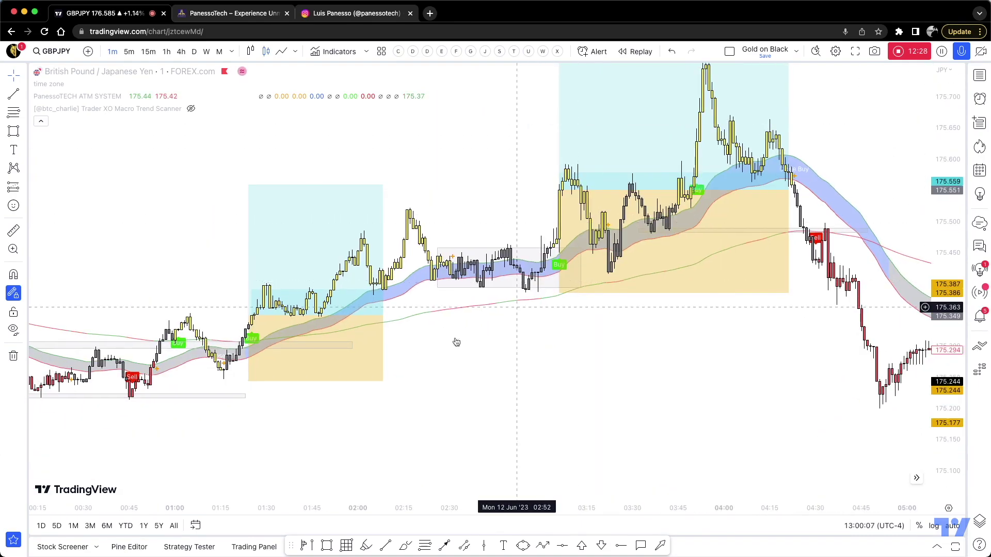
scroll(464, 372, left, 3)
drag(457, 416, 777, 363)
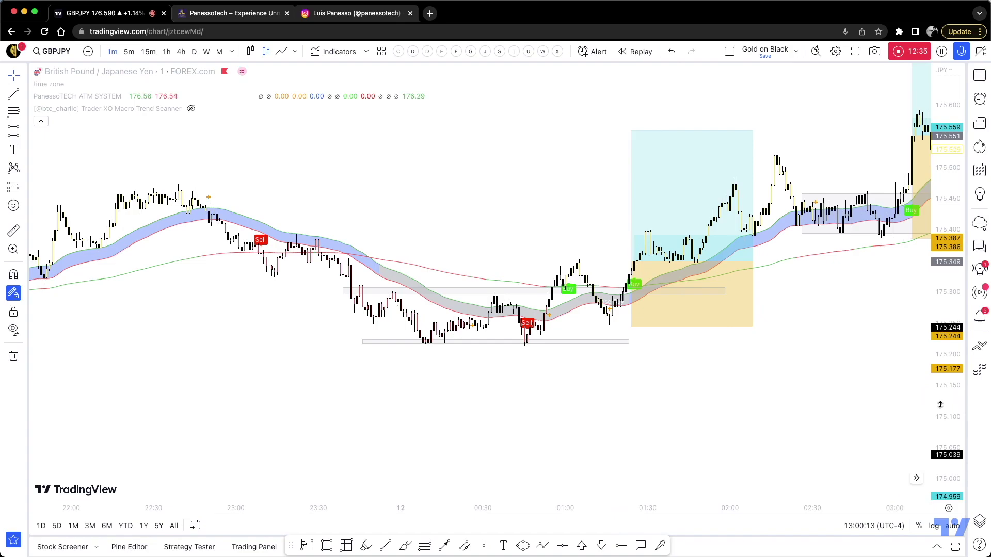
drag(946, 321, 947, 392)
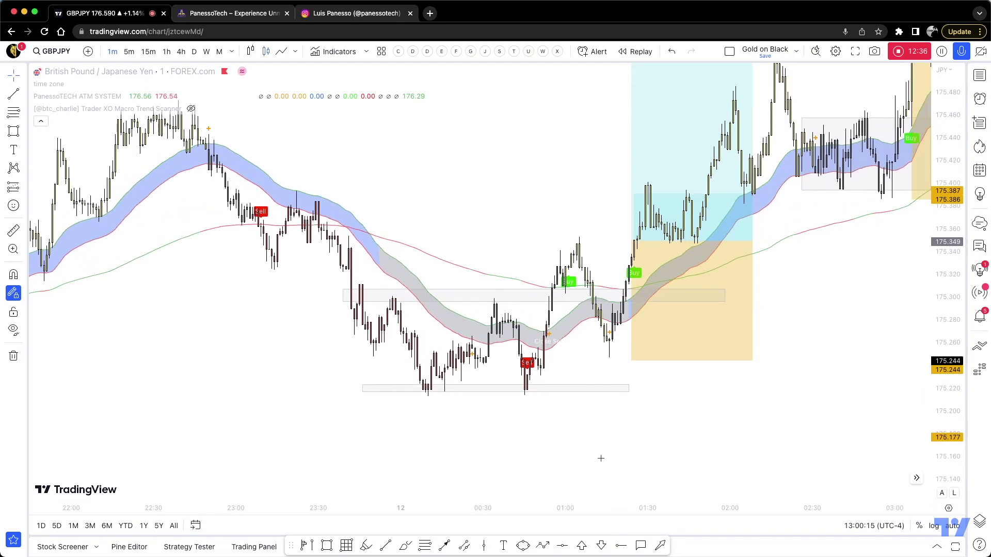
scroll(783, 425, up, 3)
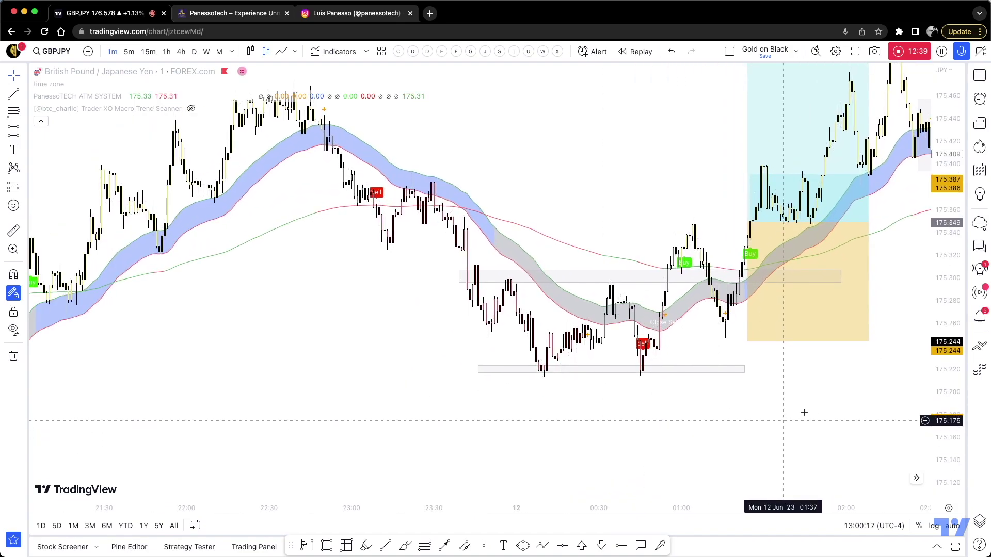
scroll(803, 411, up, 2)
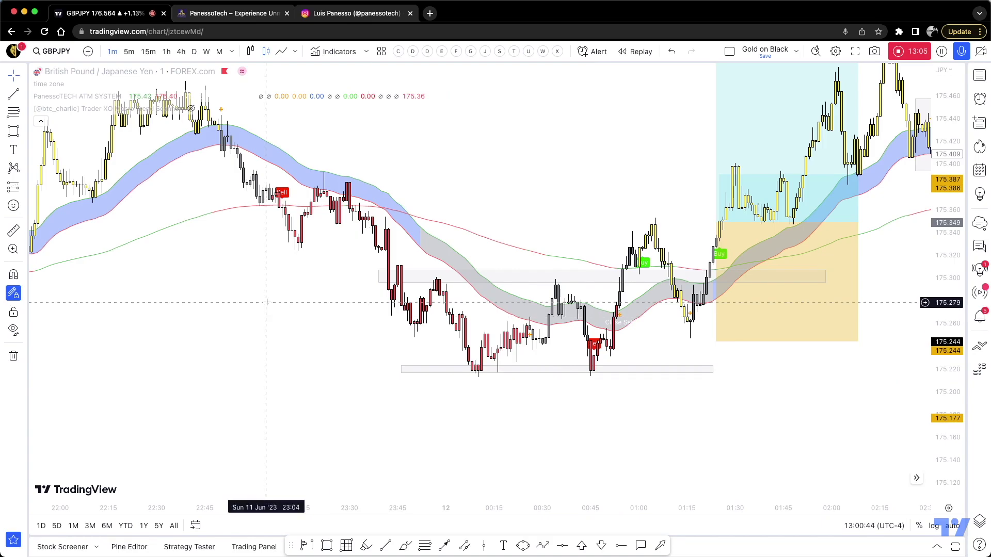
- Place a short position at the second sell signal at 00:46 with its entry at about 175.232
drag(309, 317, 394, 347)
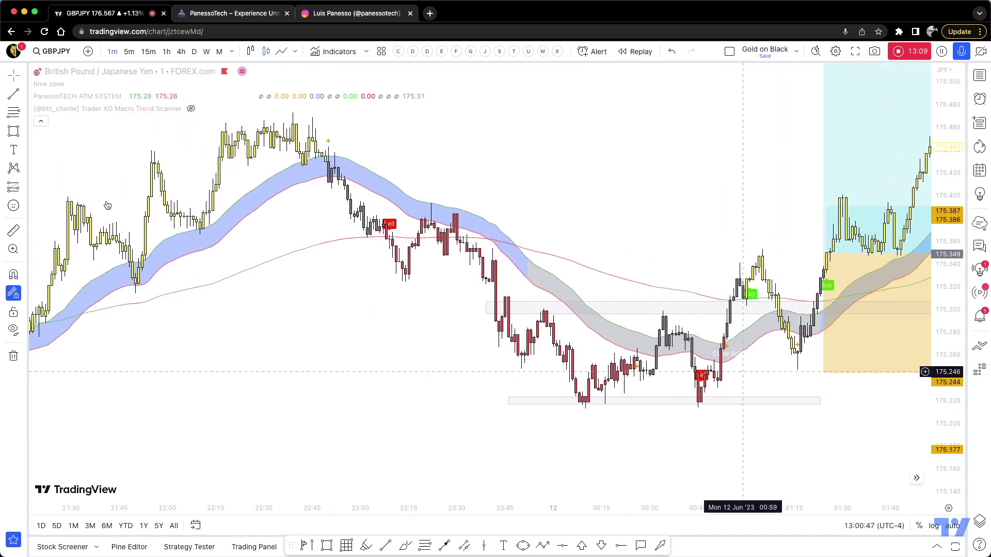
click(22, 186)
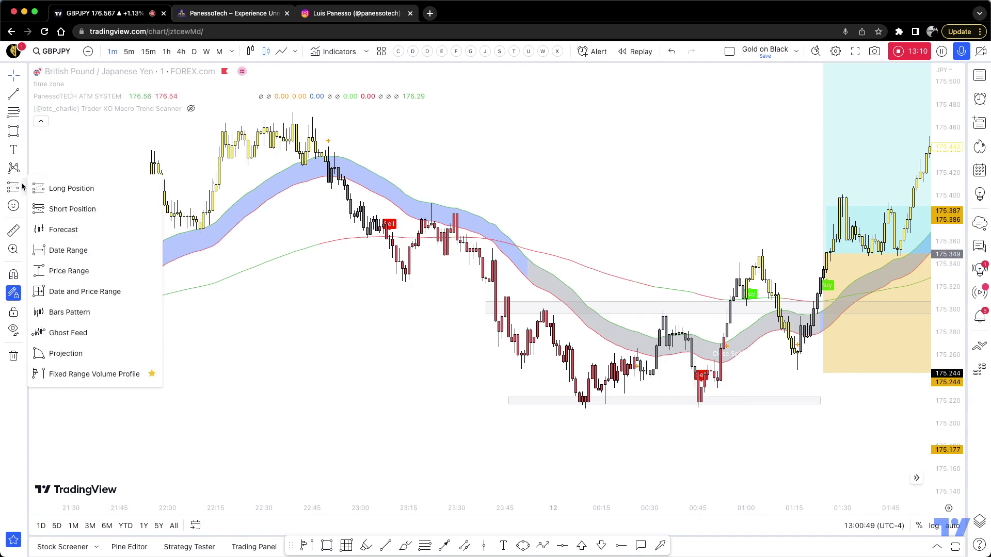
click(72, 209)
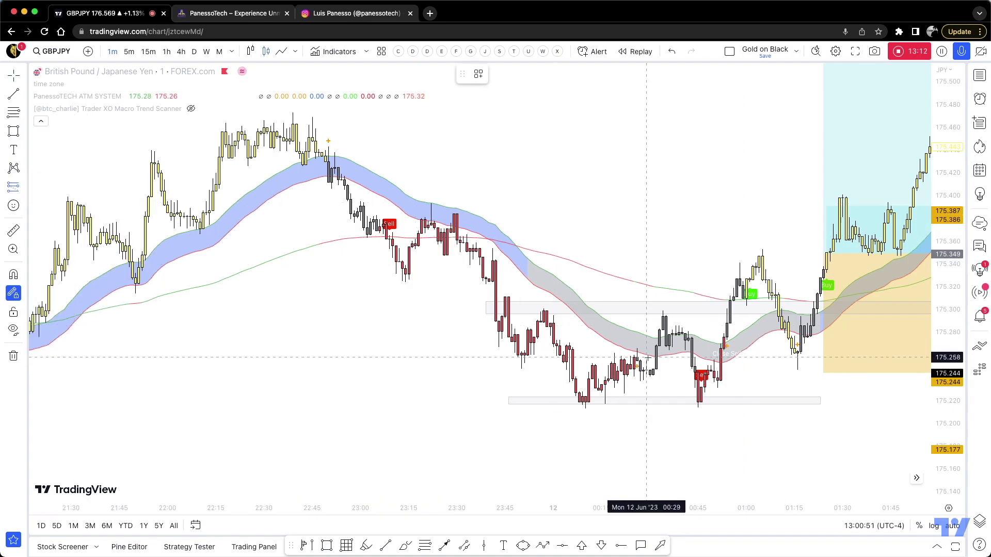
click(701, 386)
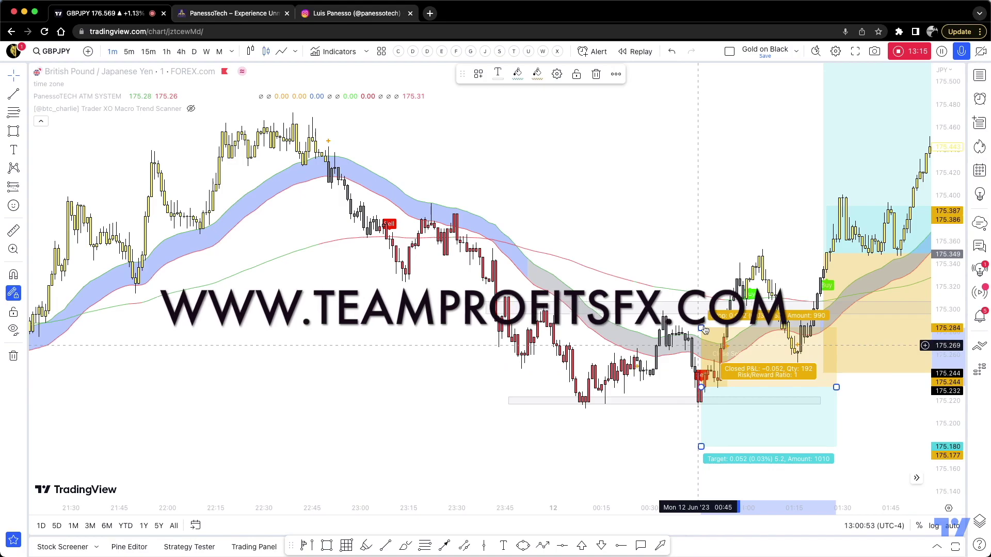
- Set the short position's stop to about 175.287 and extend its target down to about 175.122 for a risk/reward ratio of 2
drag(695, 326, 695, 323)
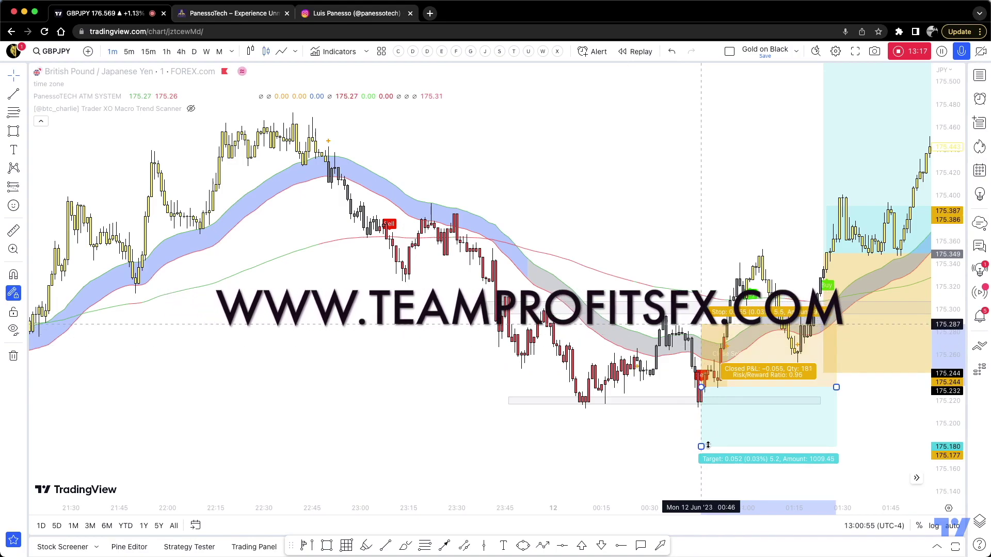
drag(702, 446, 702, 499)
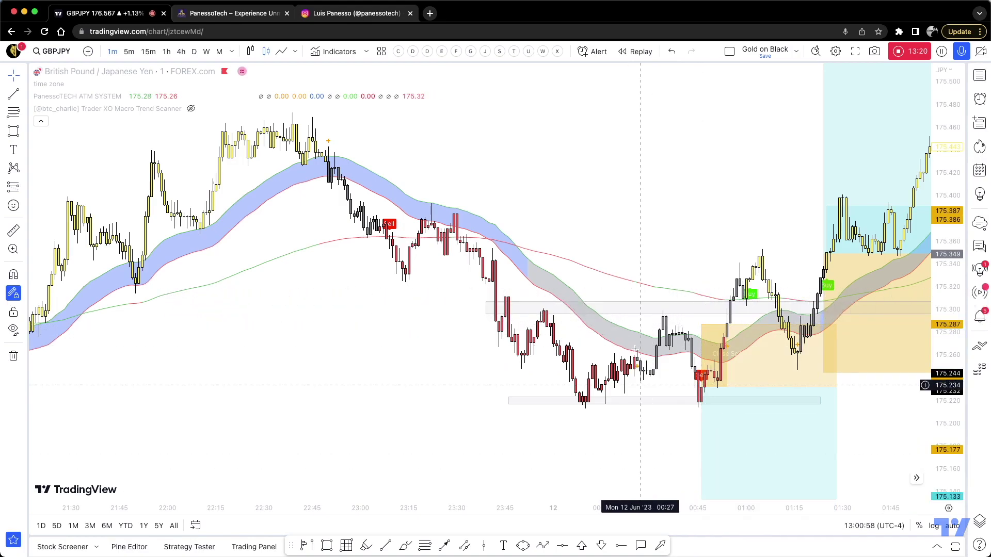
drag(630, 294, 621, 227)
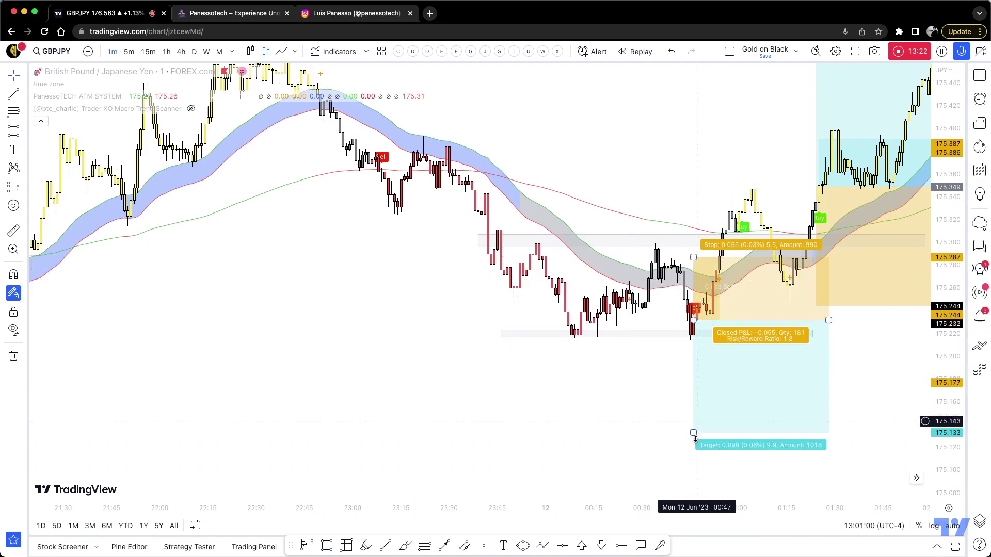
drag(693, 442, 693, 442)
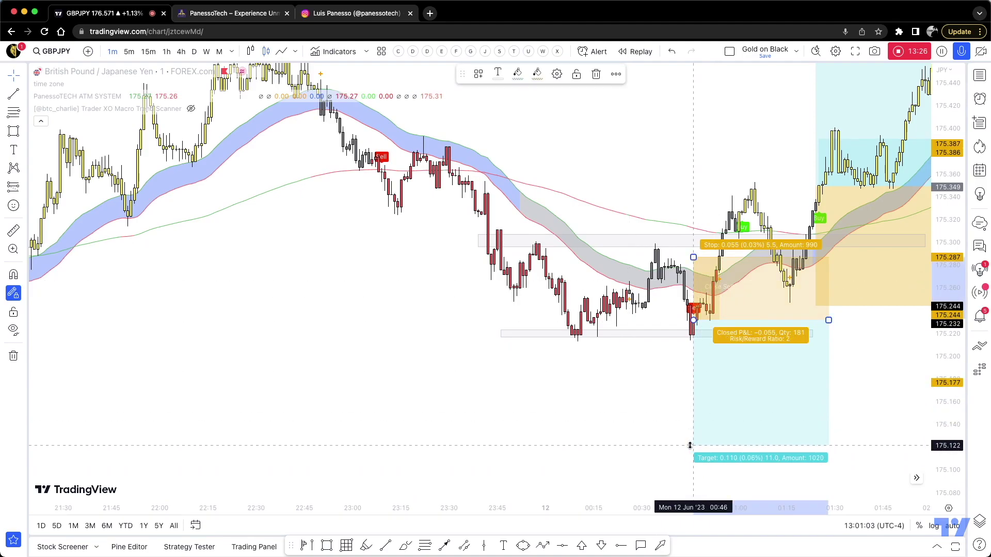
click(635, 364)
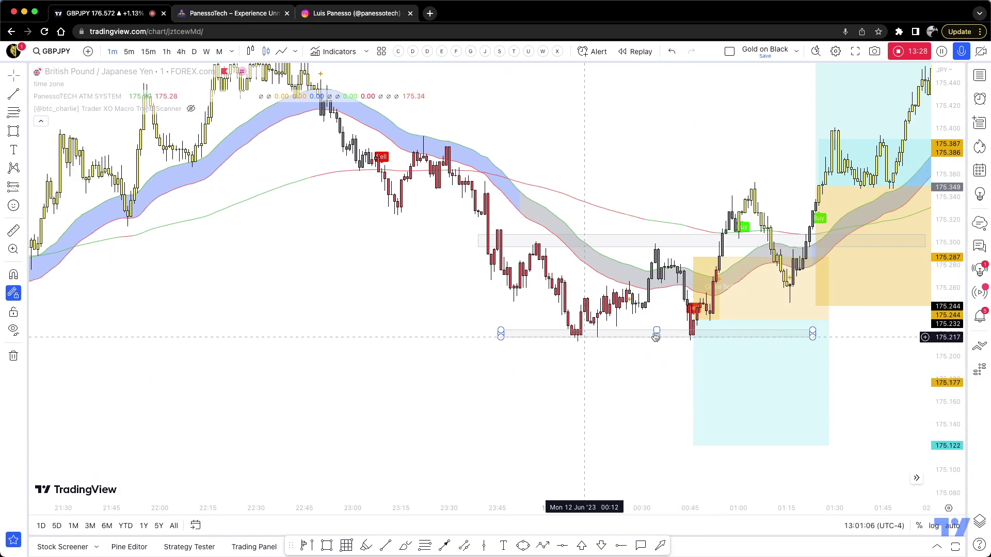
- Pull the target of the 00:46 short position up to about 175.231, just under its entry
click(702, 333)
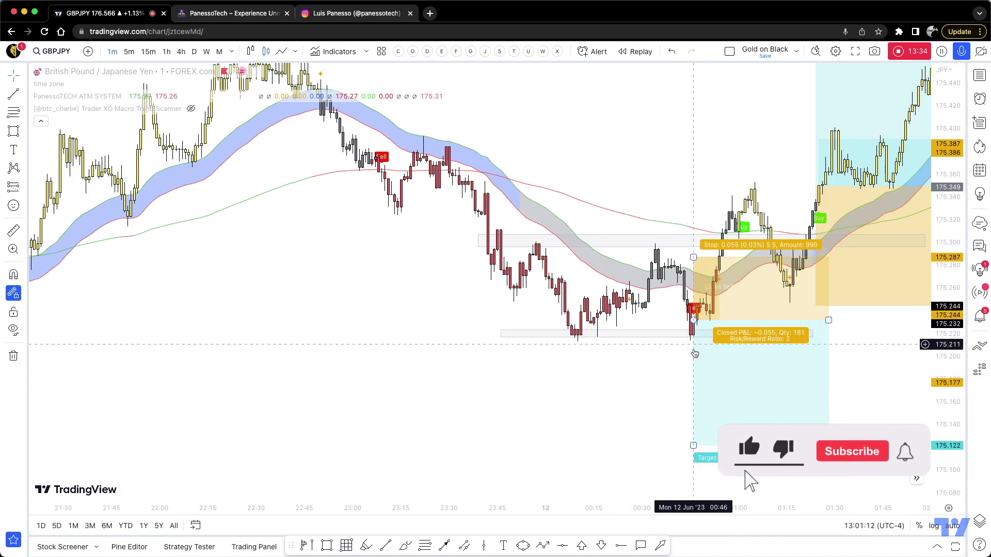
scroll(598, 377, left, 3)
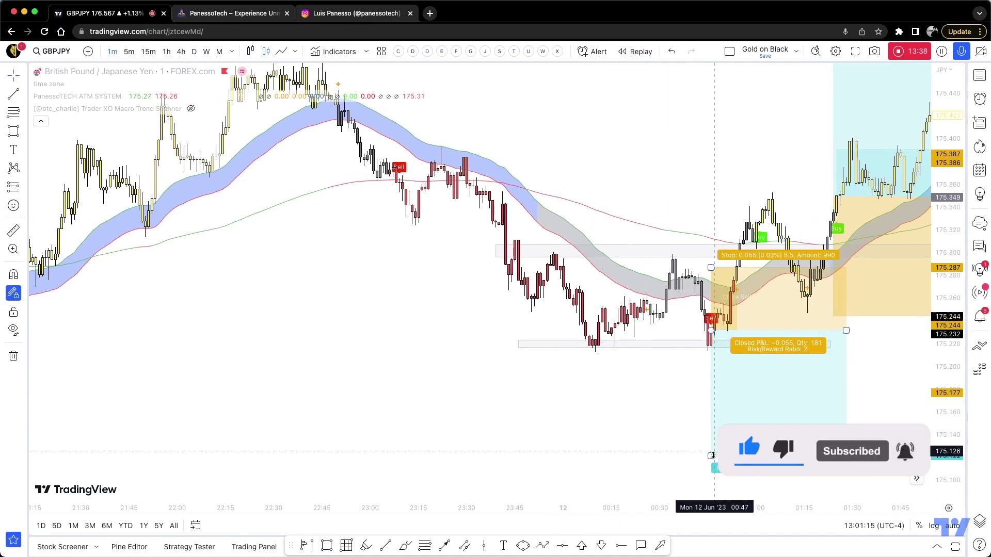
drag(719, 350, 719, 343)
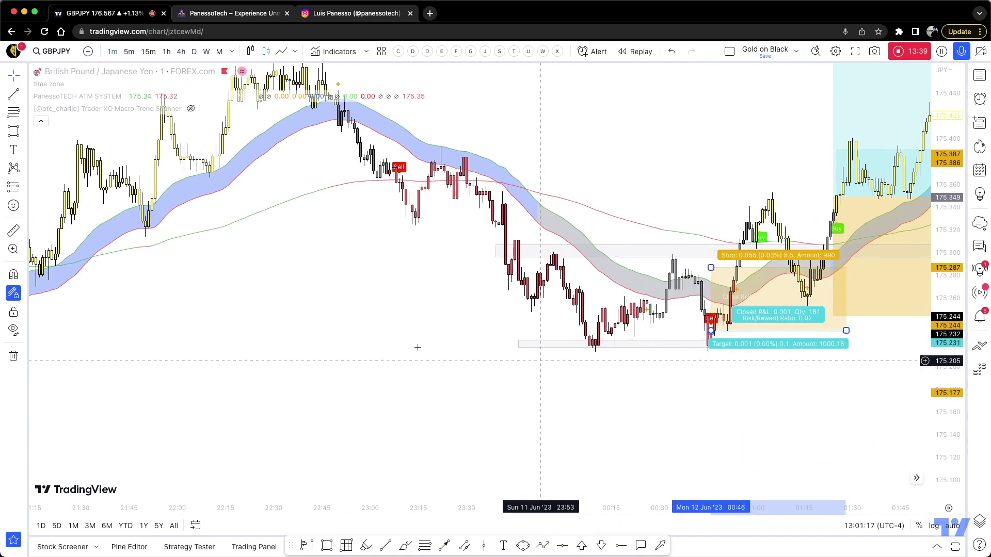
- Mark the consolidation at the highs with a rectangle from 22:16 to about 22:54, between about 175.467 and 175.423
scroll(495, 392, left, 5)
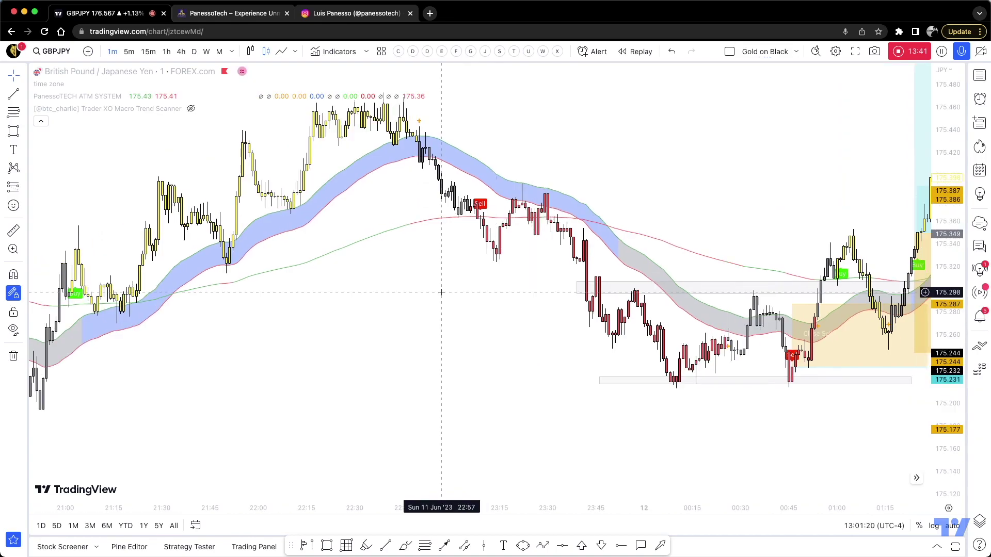
scroll(449, 300, left, 5)
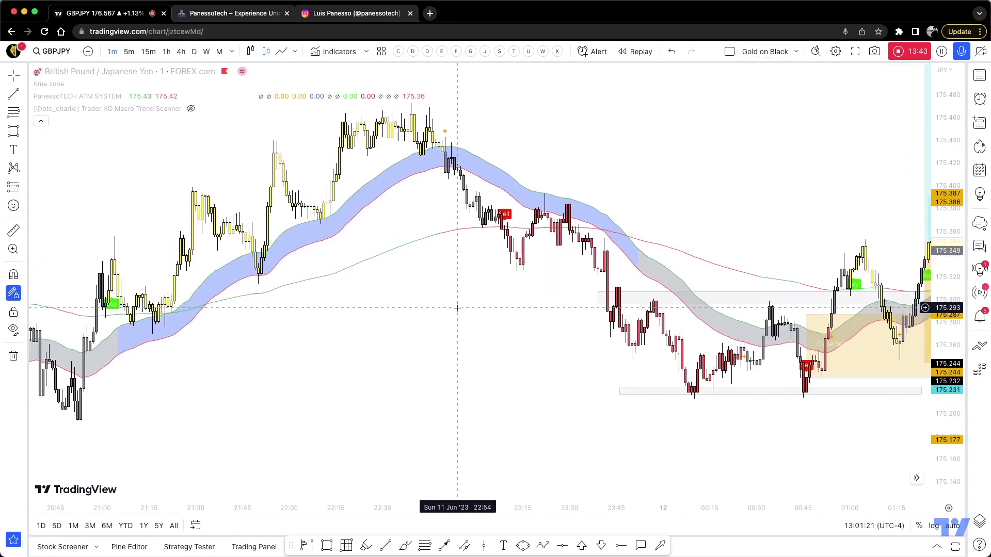
scroll(547, 230, up, 1)
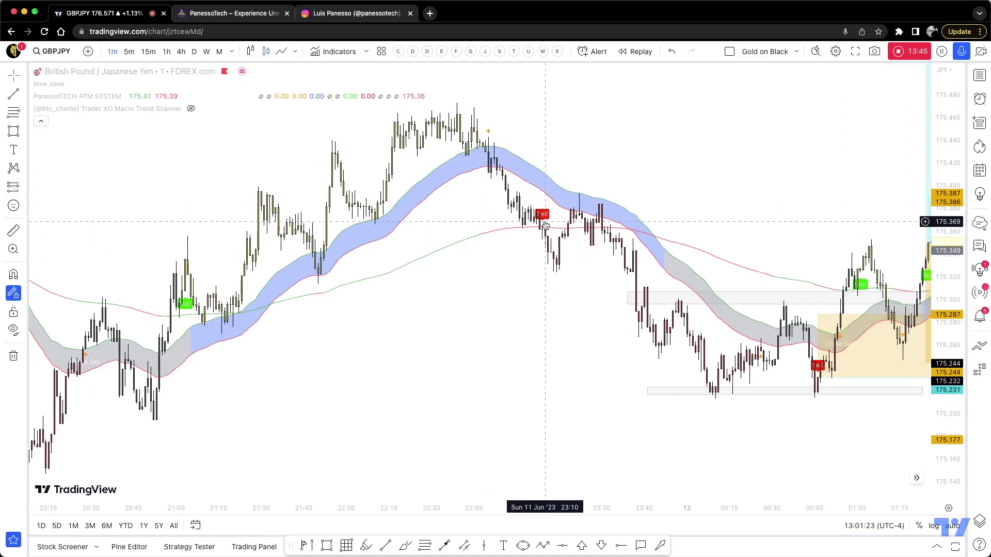
scroll(531, 222, up, 2)
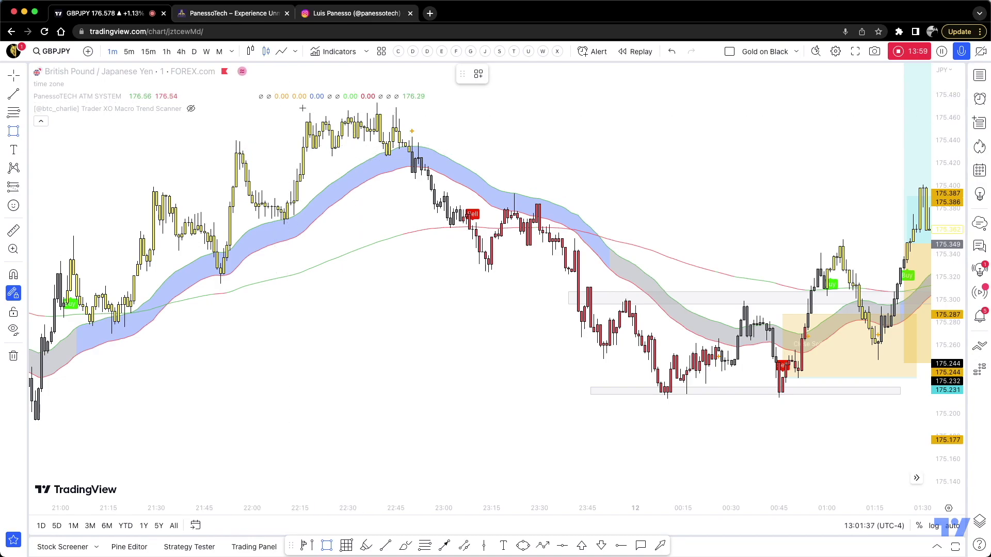
drag(302, 109, 425, 160)
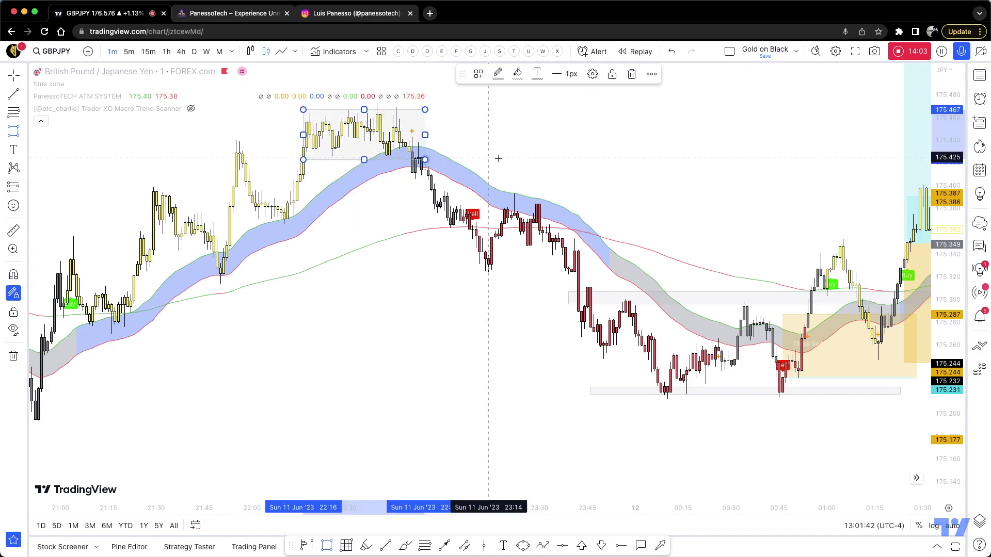
- Mark two zones: about 175.380 to 175.372 from 21:39 to 23:34, and about 175.336 to 175.326 from 20:48 to 23:50
scroll(291, 205, left, 5)
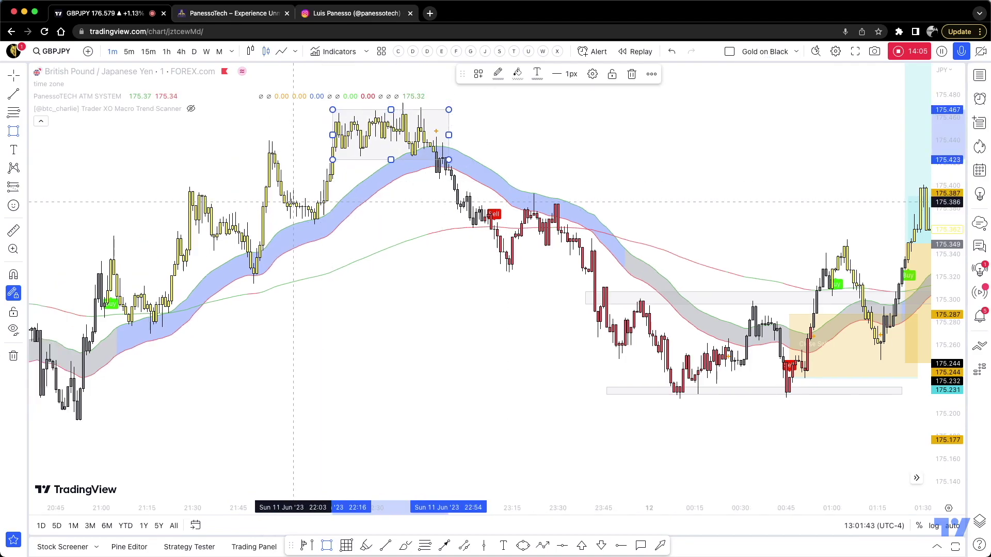
drag(291, 209, 606, 217)
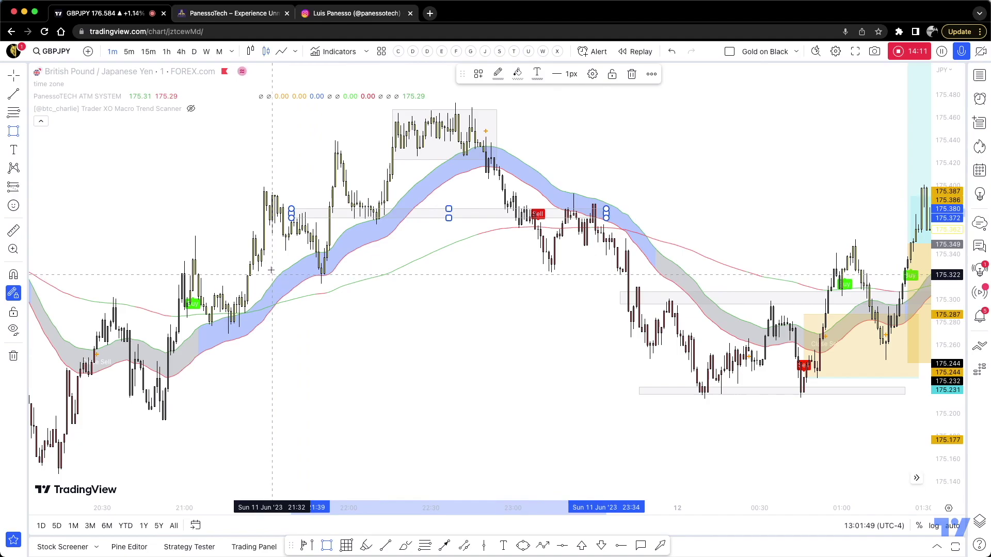
drag(151, 259, 650, 270)
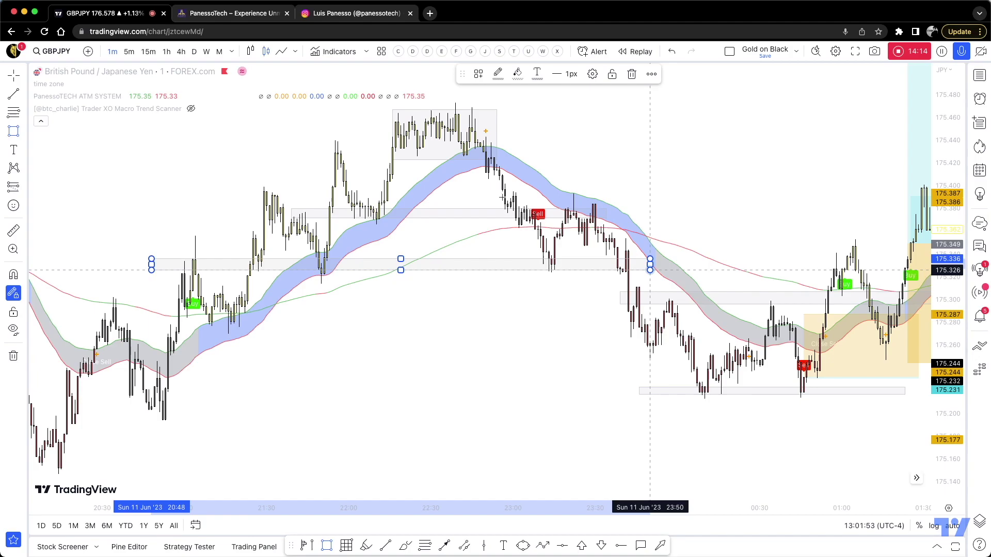
scroll(510, 198, up, 2)
click(410, 229)
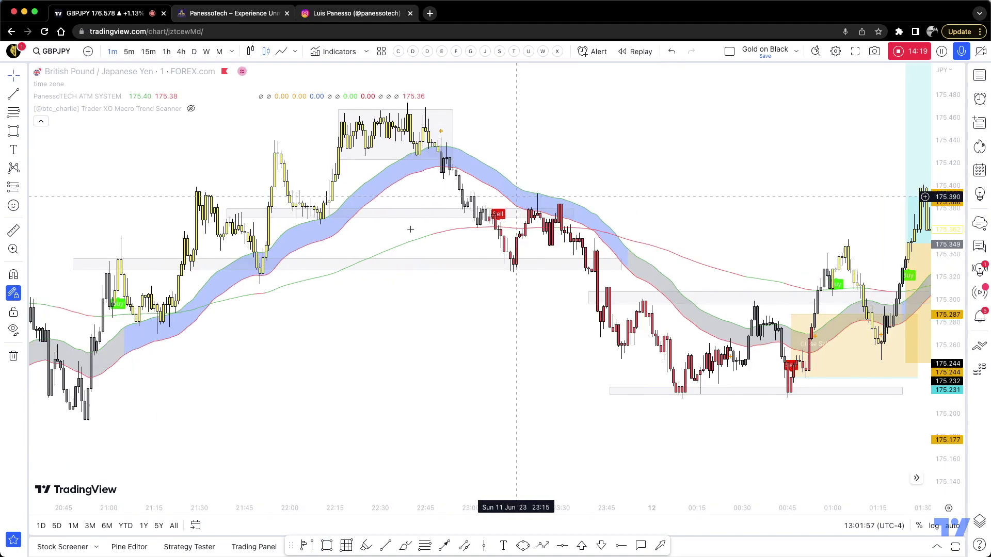
- Place a short position at the first sell signal at 23:10 with its entry at about 175.361
click(326, 213)
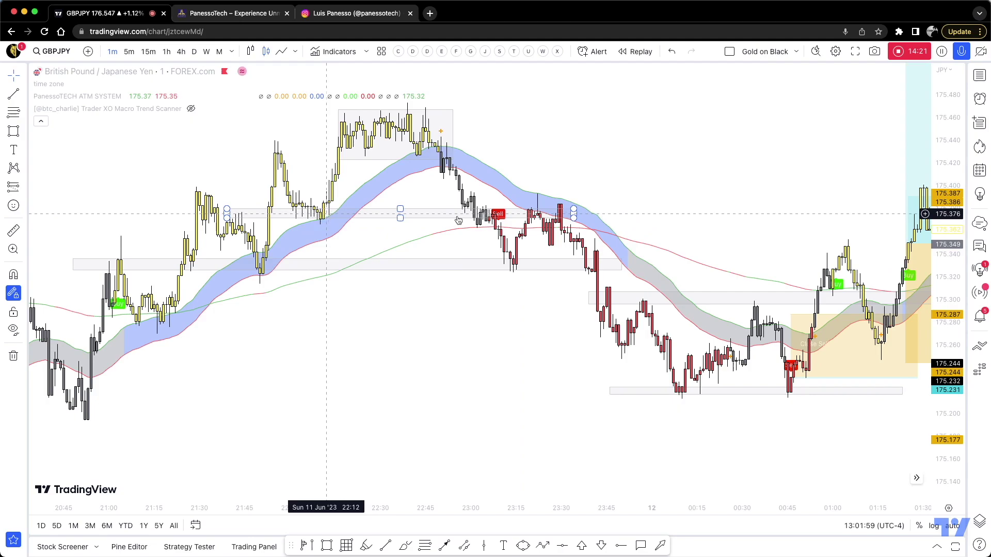
click(499, 231)
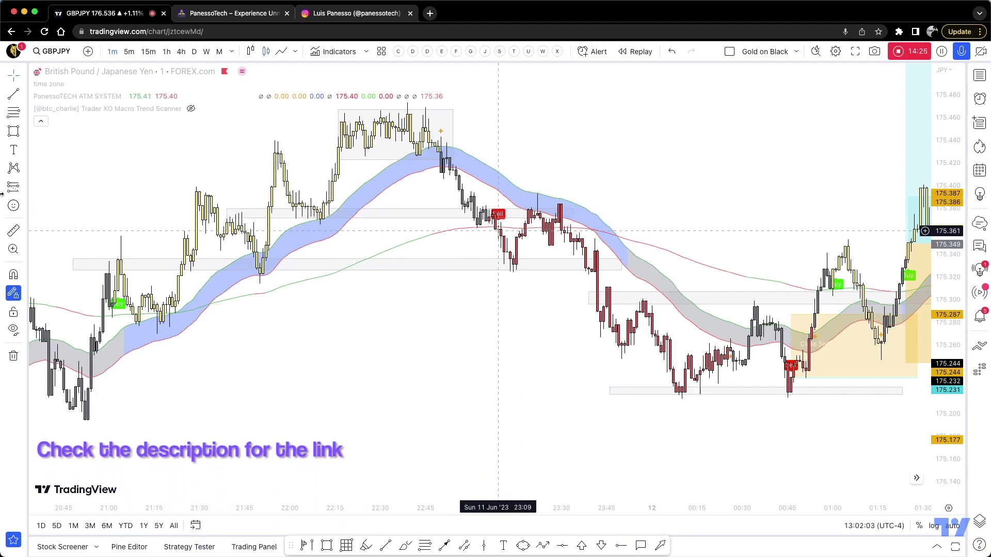
click(23, 187)
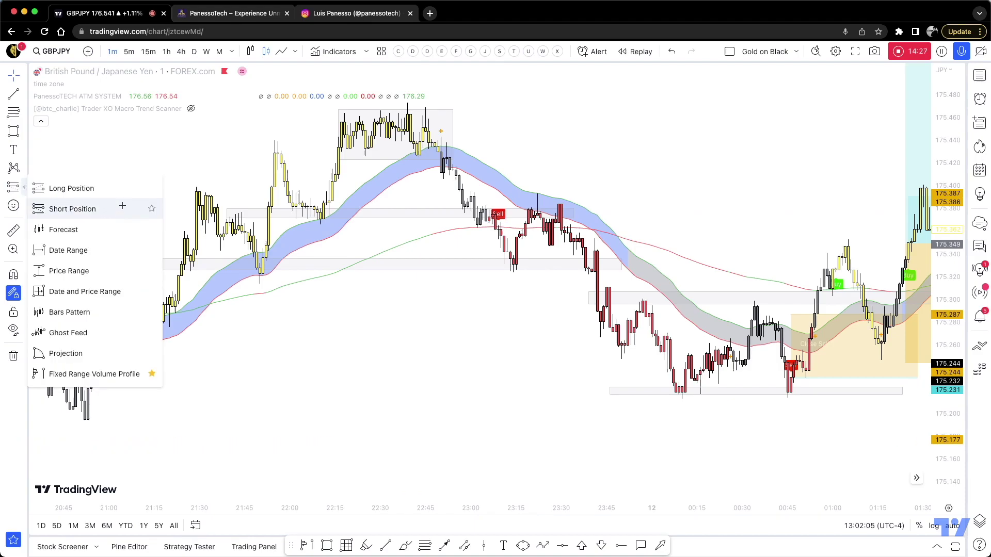
click(123, 207)
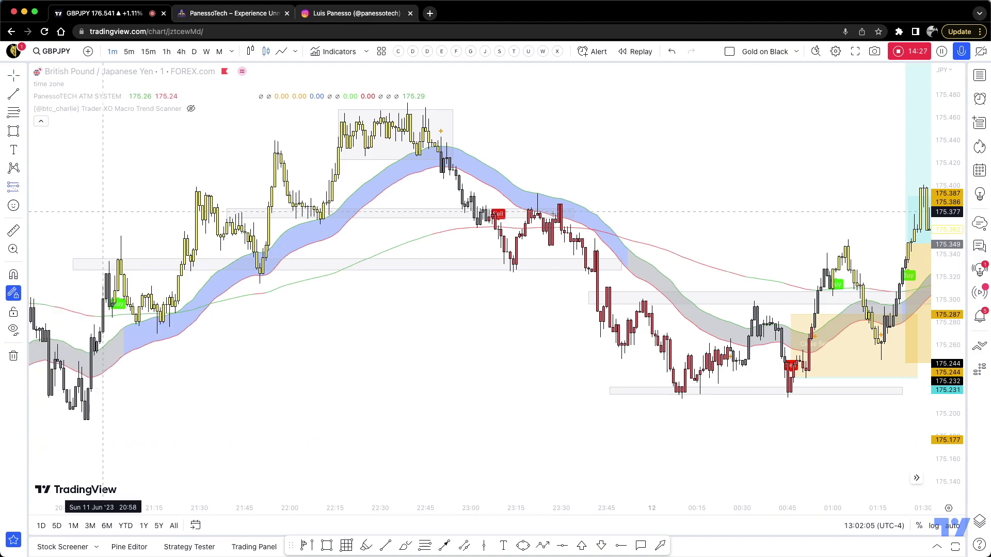
click(501, 231)
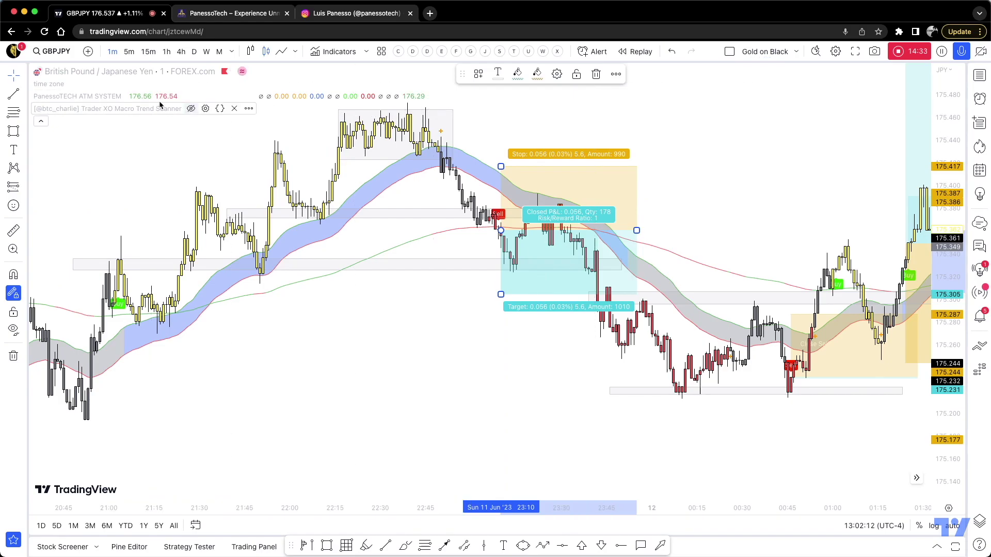
- Hide the PanessoTECH ATM SYSTEM indicator to examine the bare price action around the marked zones, and show it again
click(131, 96)
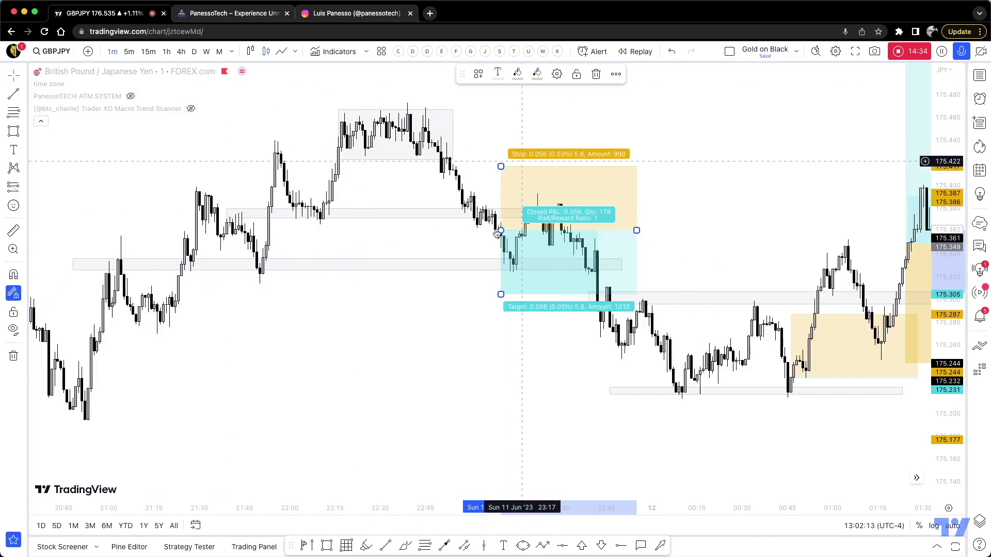
right_click(727, 160)
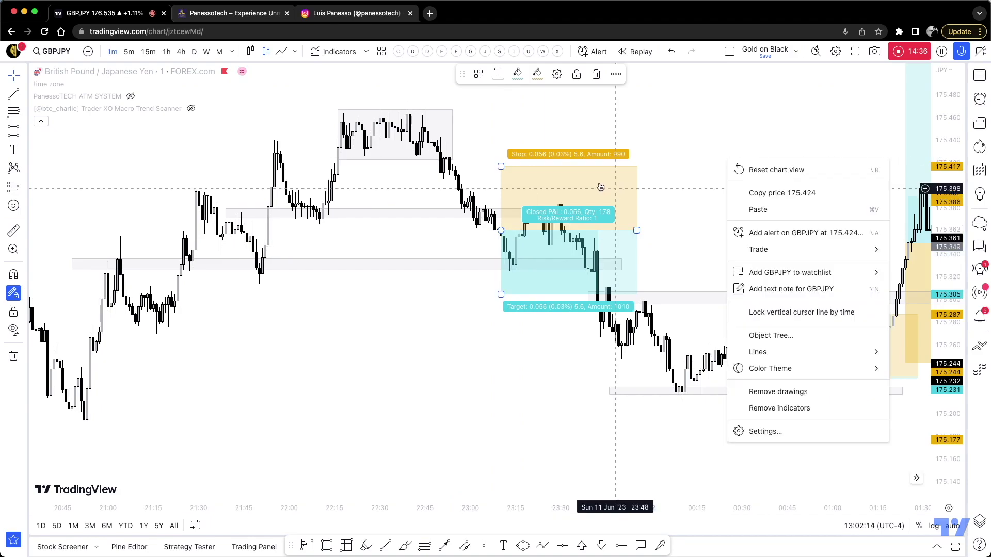
scroll(442, 232, up, 2)
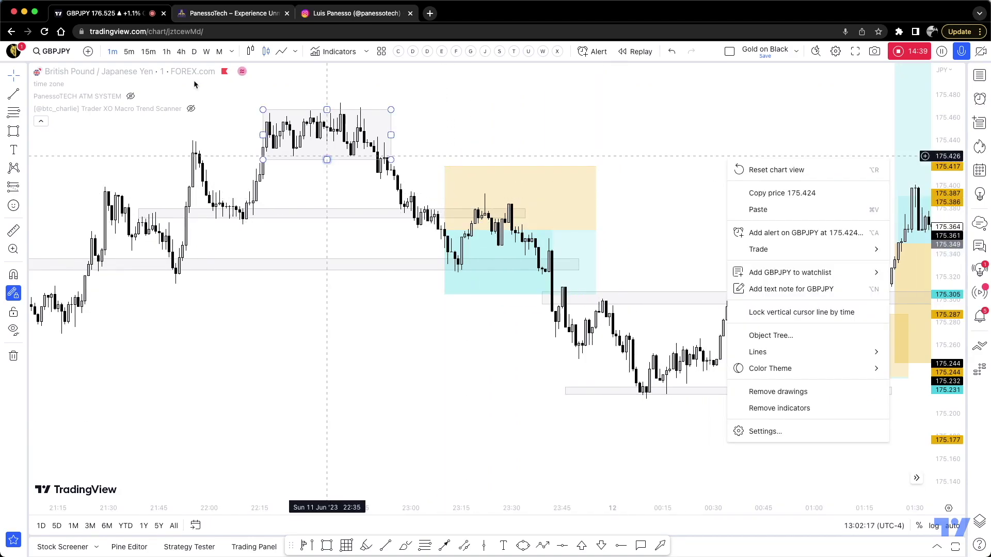
key(super+z)
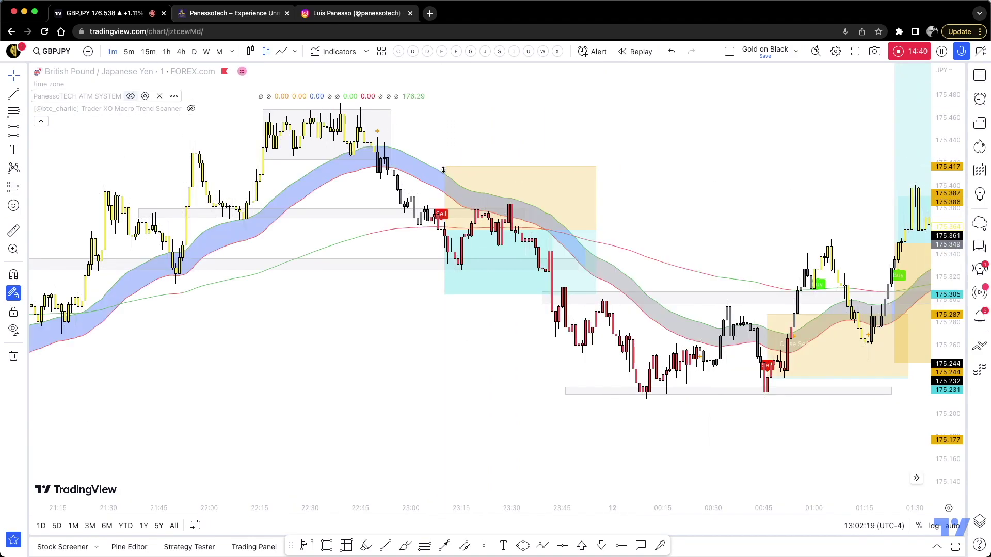
- Lower the 23:10 short position's stop to about 175.386 and its target to about 175.252
click(445, 168)
drag(445, 173, 446, 202)
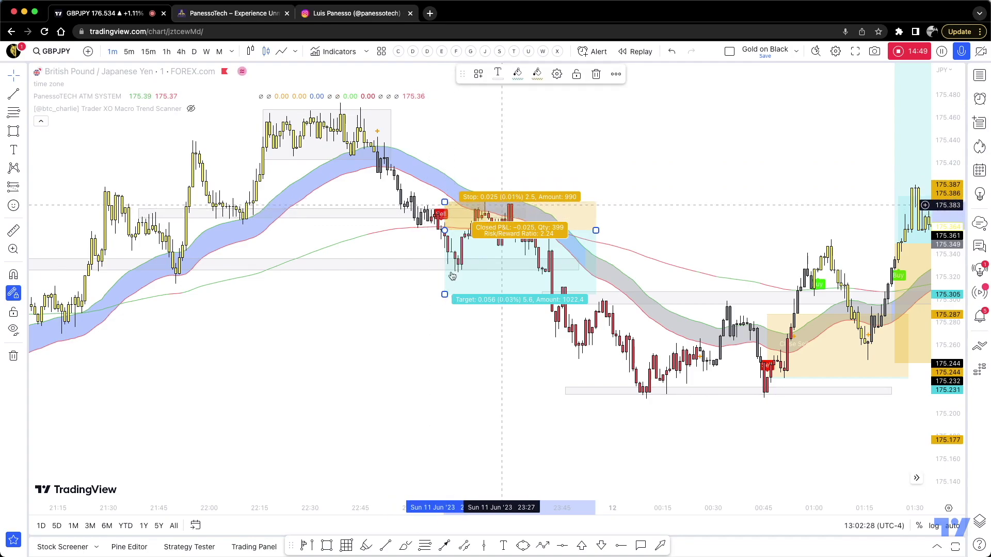
drag(446, 329, 445, 355)
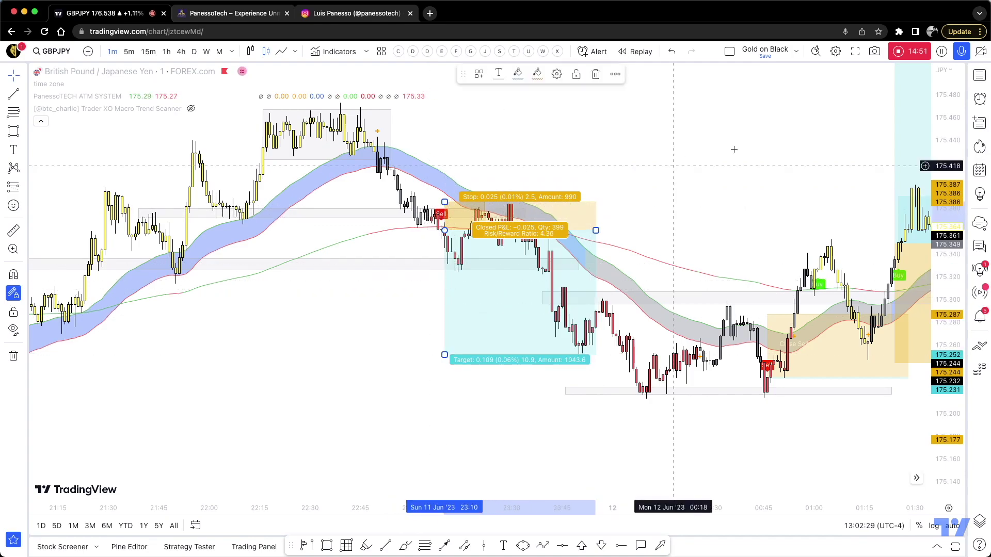
click(660, 123)
- Set the 23:10 short position's stop to about 175.411 and its target to about 175.261 for a risk/reward ratio of 2
scroll(642, 115, right, 5)
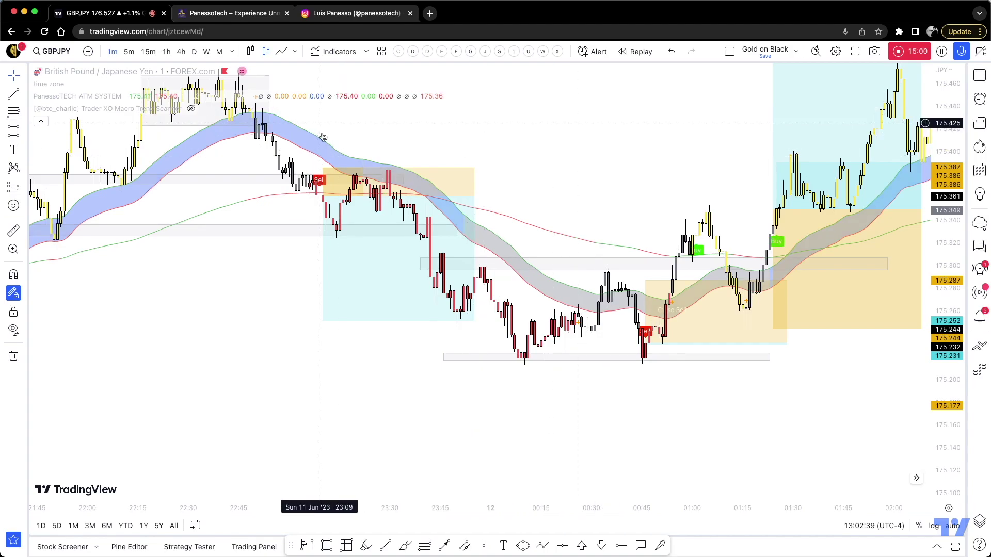
click(324, 197)
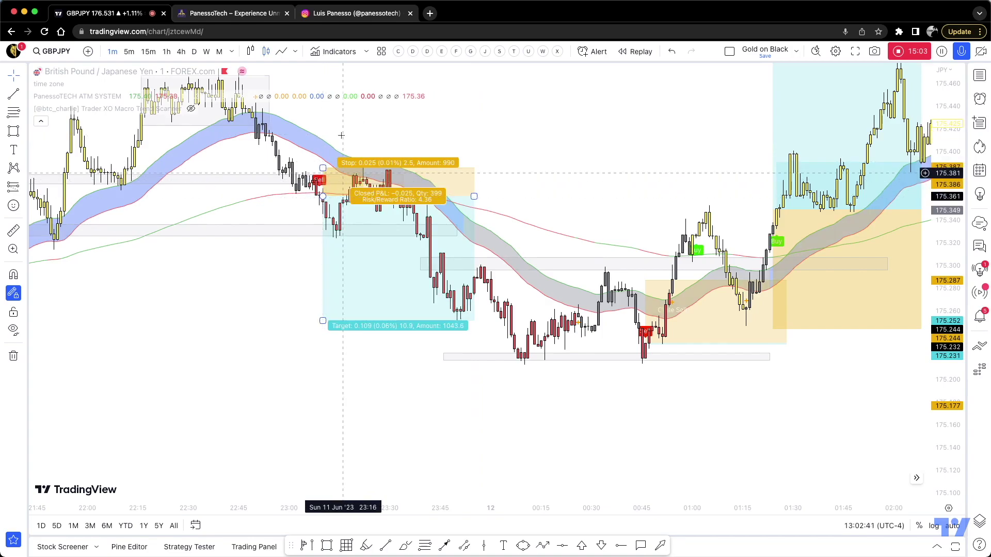
right_click(362, 120)
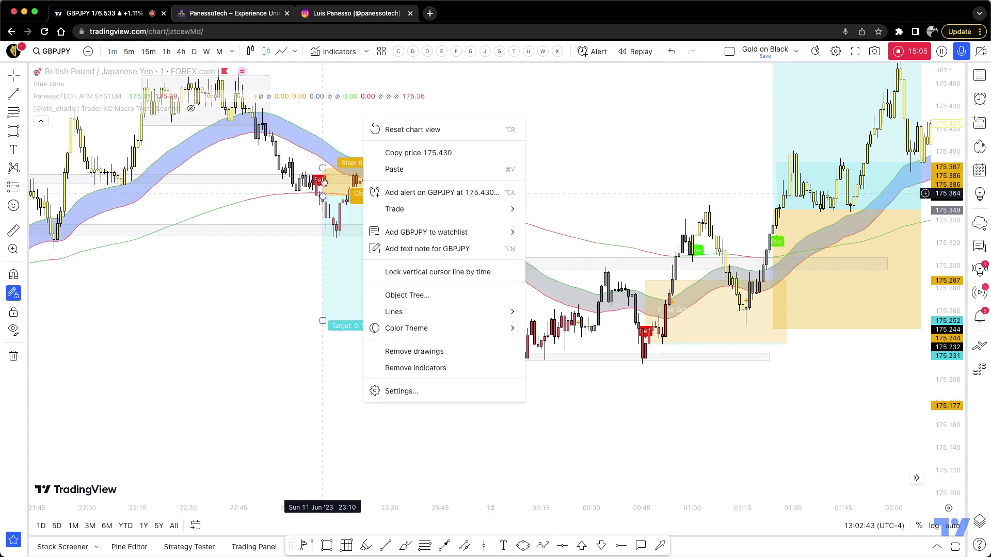
drag(321, 152, 324, 139)
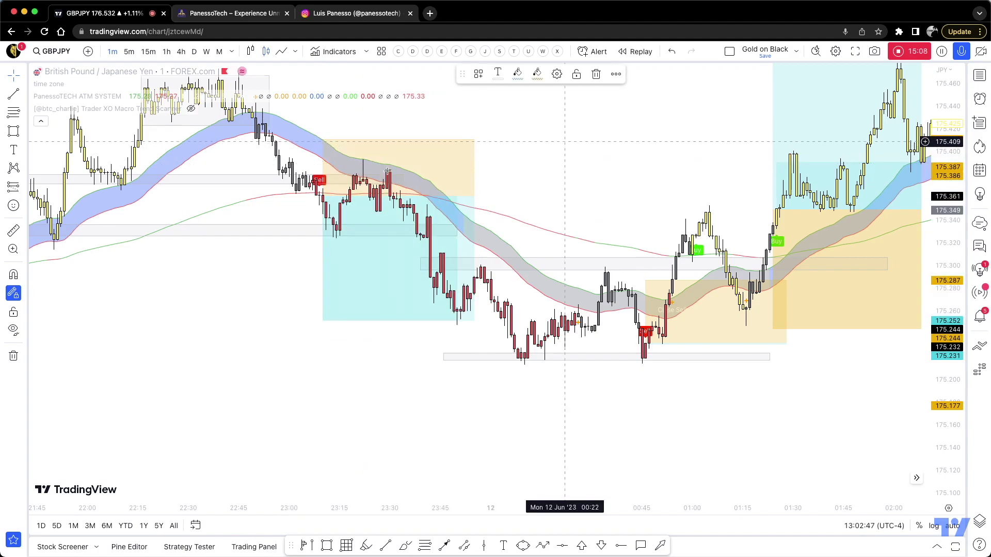
click(521, 145)
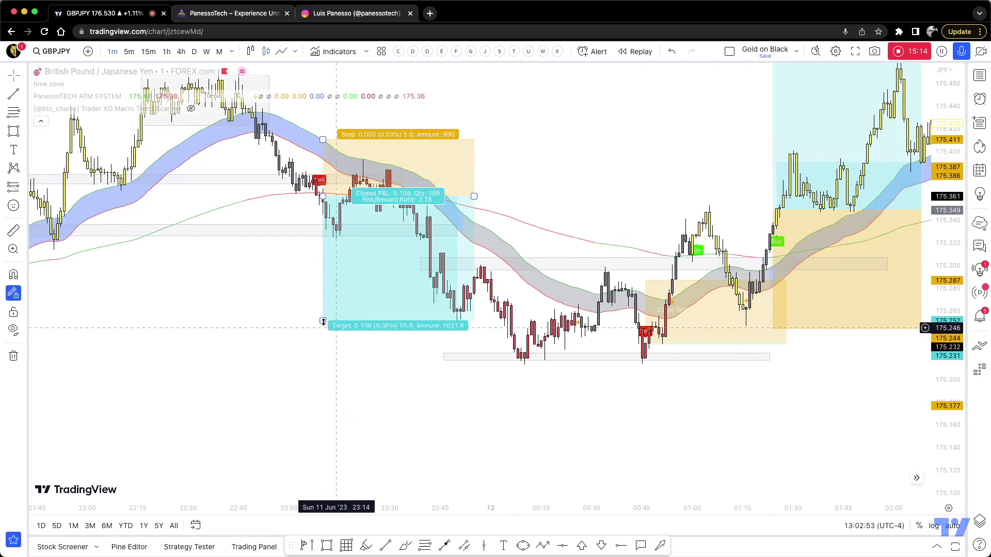
drag(322, 320, 331, 310)
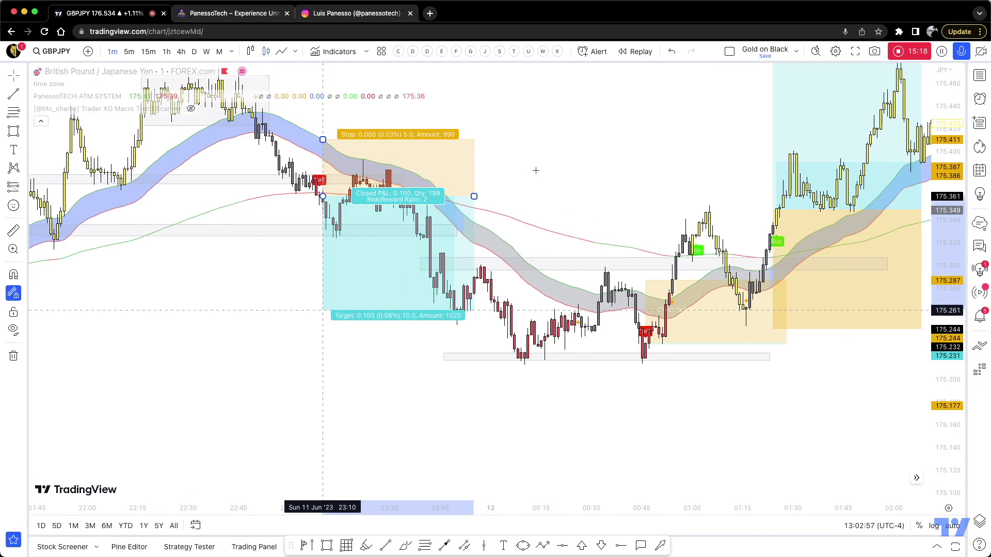
click(545, 165)
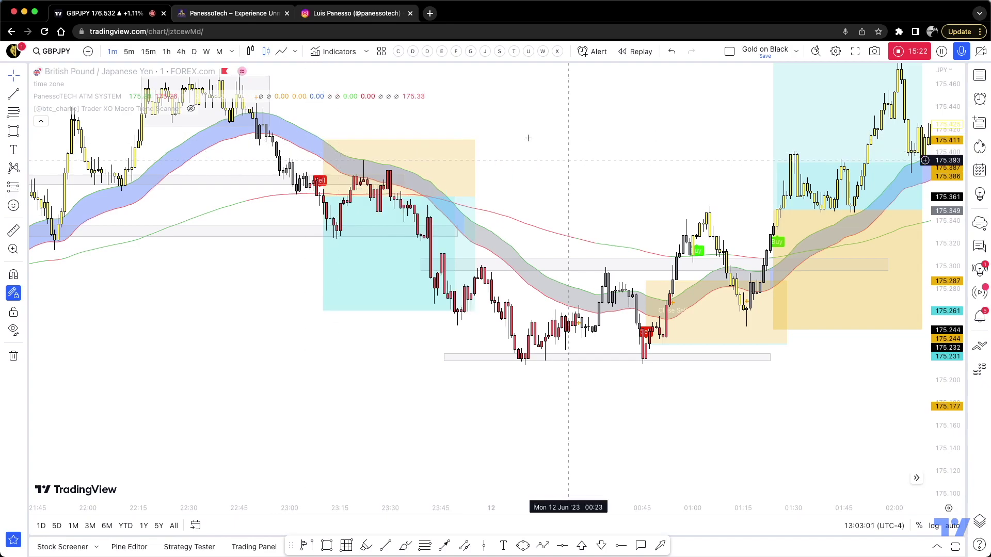
- Raise the stop of the long position at the 01:24 buy signal to about 175.272
scroll(414, 133, right, 5)
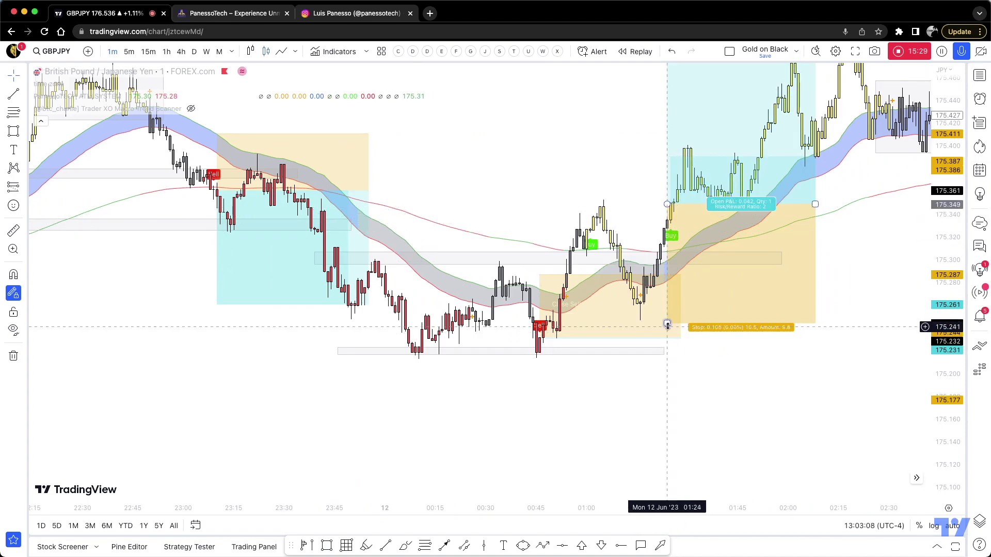
drag(667, 323, 645, 324)
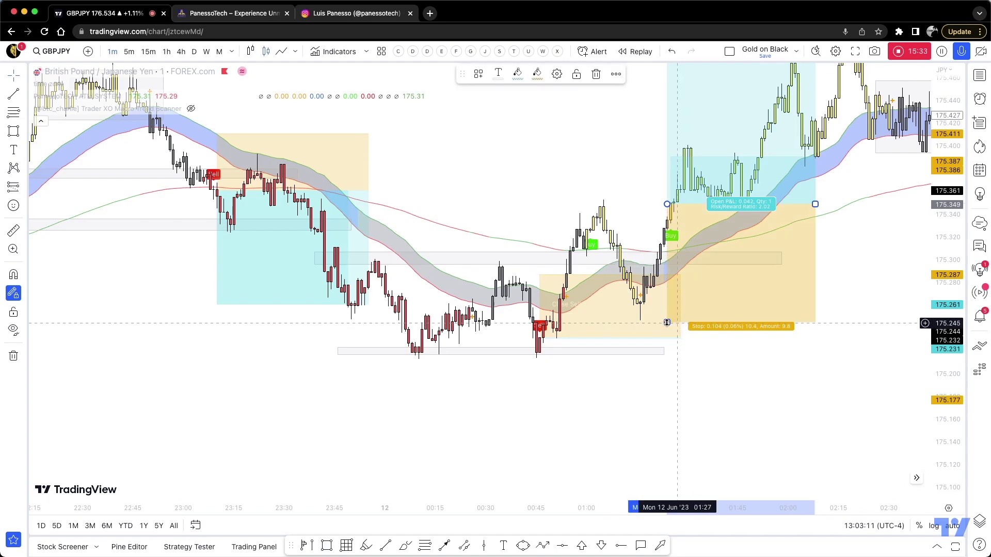
drag(666, 322, 665, 286)
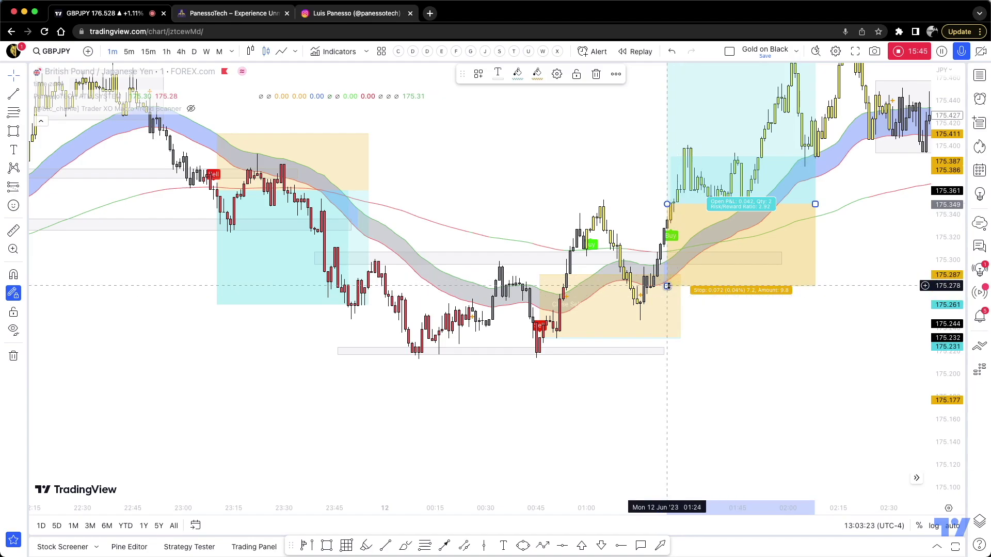
drag(668, 293, 668, 292)
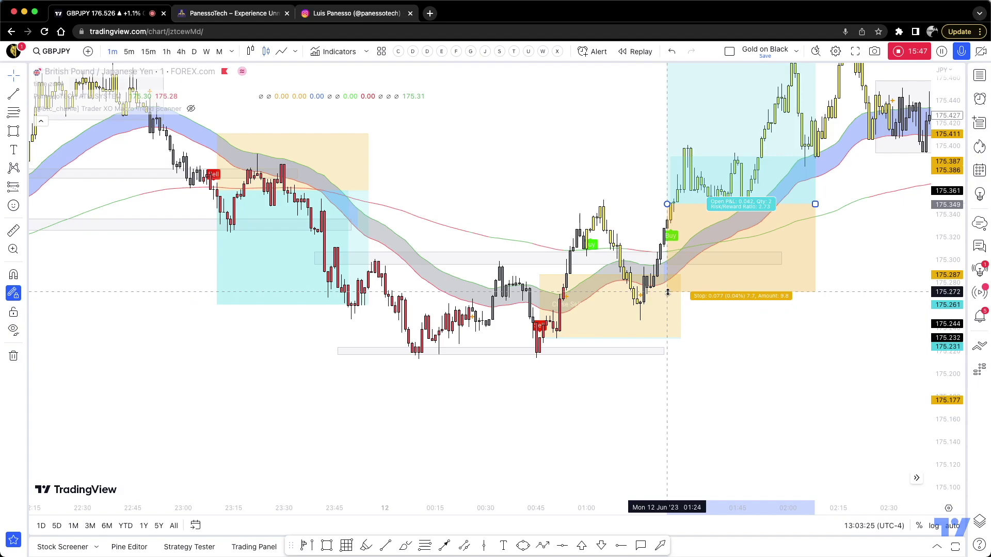
click(555, 326)
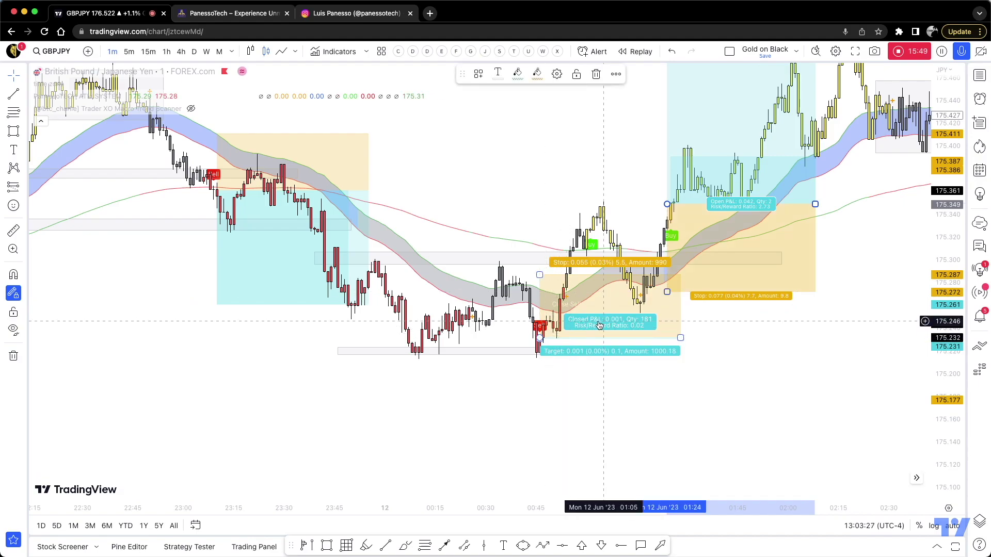
- Delete the short position at the 00:46 sell signal and move the 01:24 long position to the earlier buy signal at 00:58
key(Delete)
drag(681, 213, 610, 225)
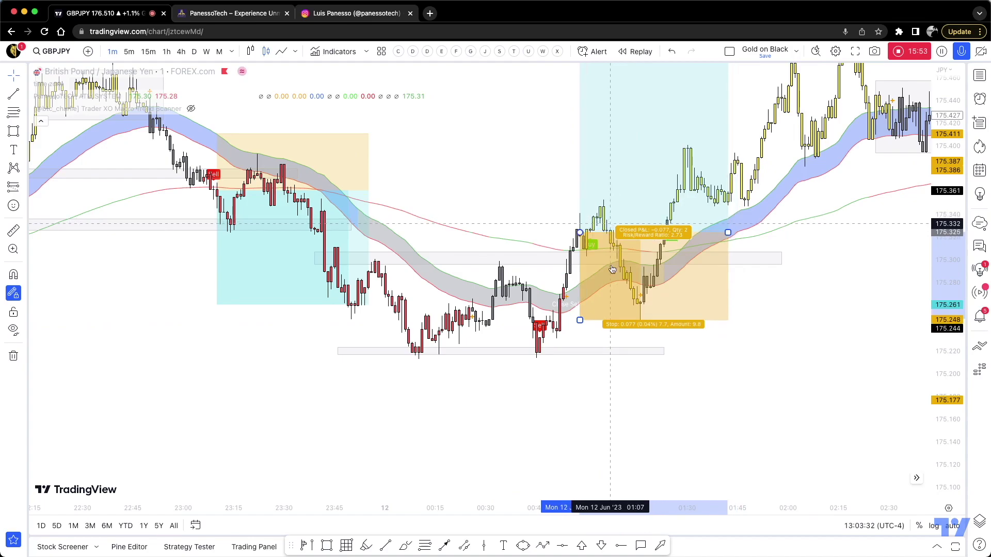
- Set the stop of the long position at the 00:58 buy signal to about 175.231
drag(581, 312, 580, 308)
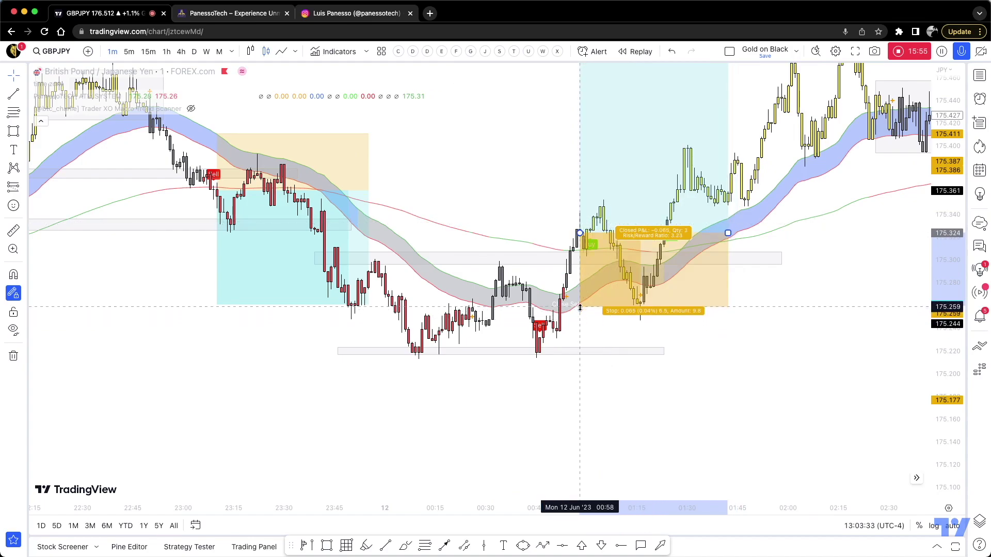
drag(661, 303, 660, 305)
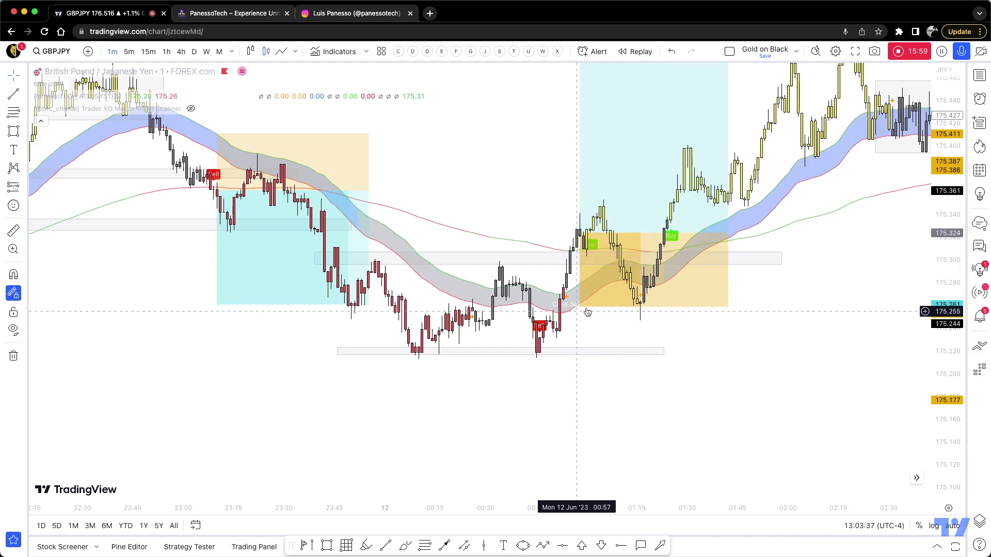
drag(573, 335, 569, 339)
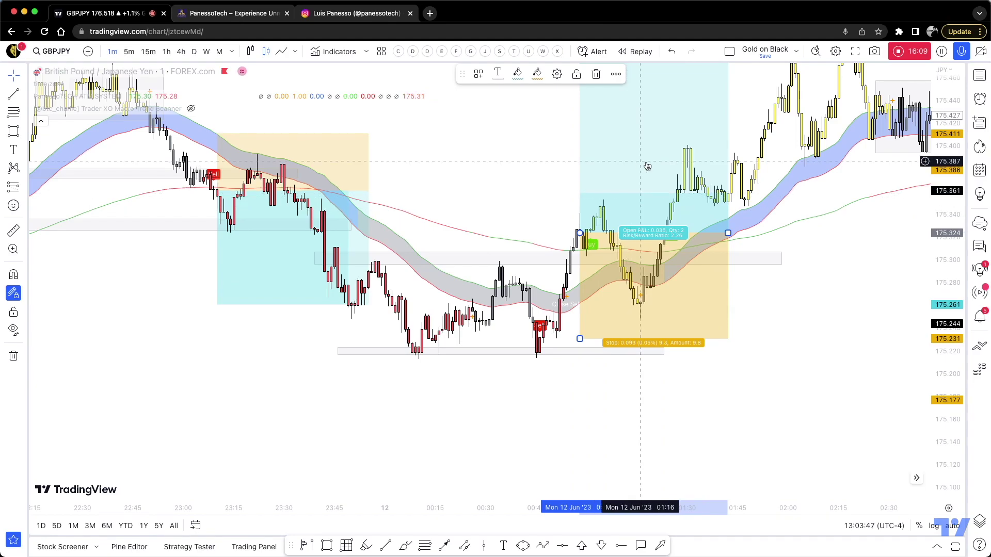
click(431, 151)
- Draw a rectangle zone from about 19:20 to 21:44 with its upper edge at about 175.295, crossing the 21:03 buy signal
drag(586, 151, 753, 174)
scroll(692, 159, left, 10)
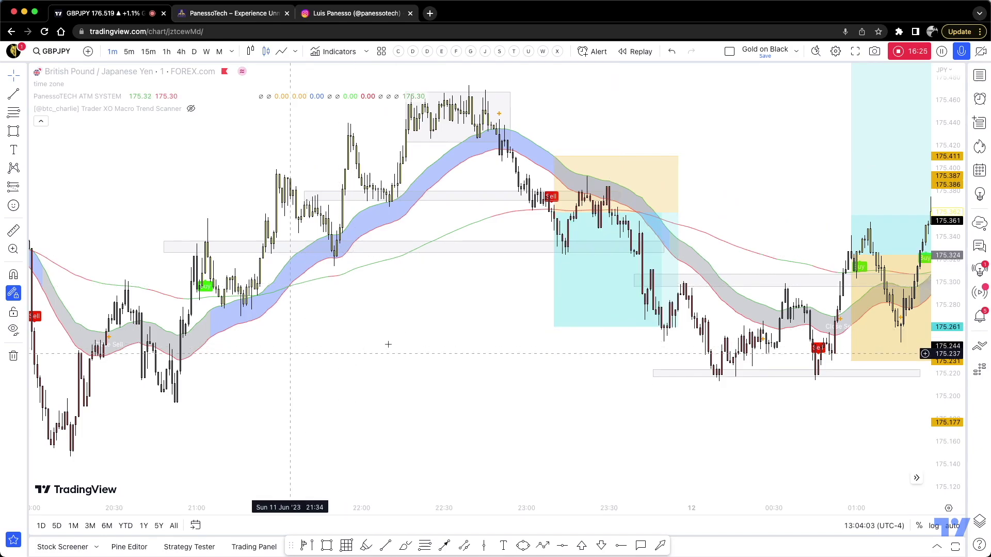
drag(624, 319, 823, 256)
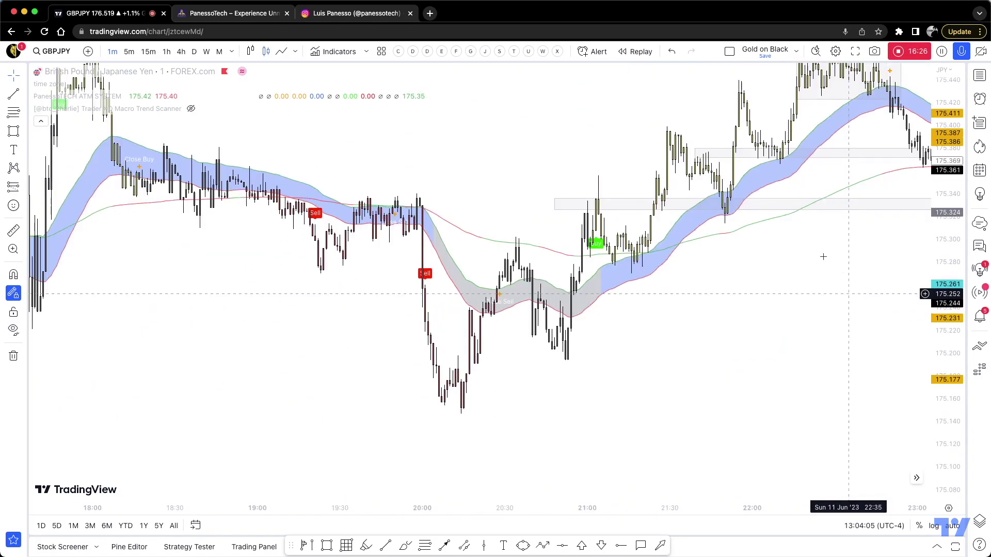
scroll(812, 250, up, 2)
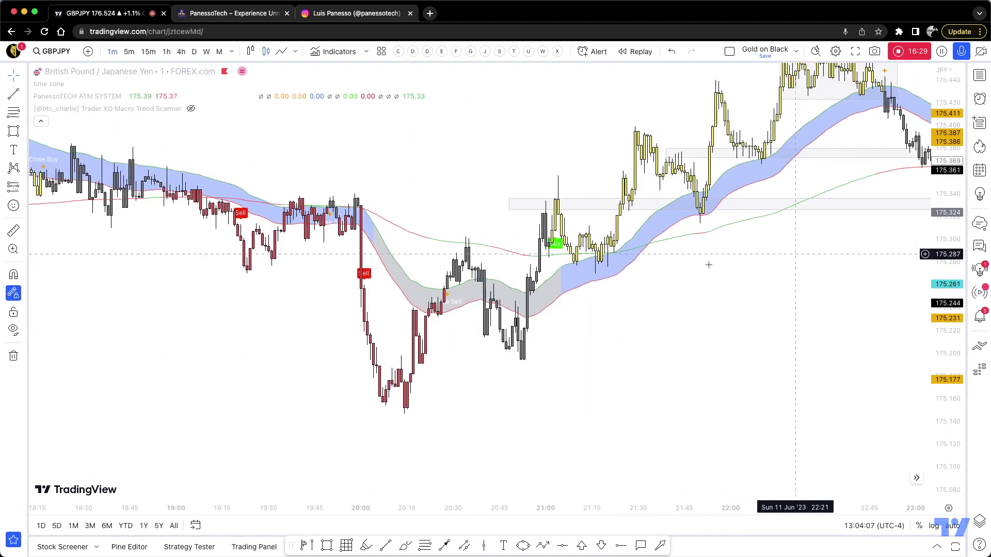
scroll(738, 272, right, 3)
drag(715, 290, 408, 364)
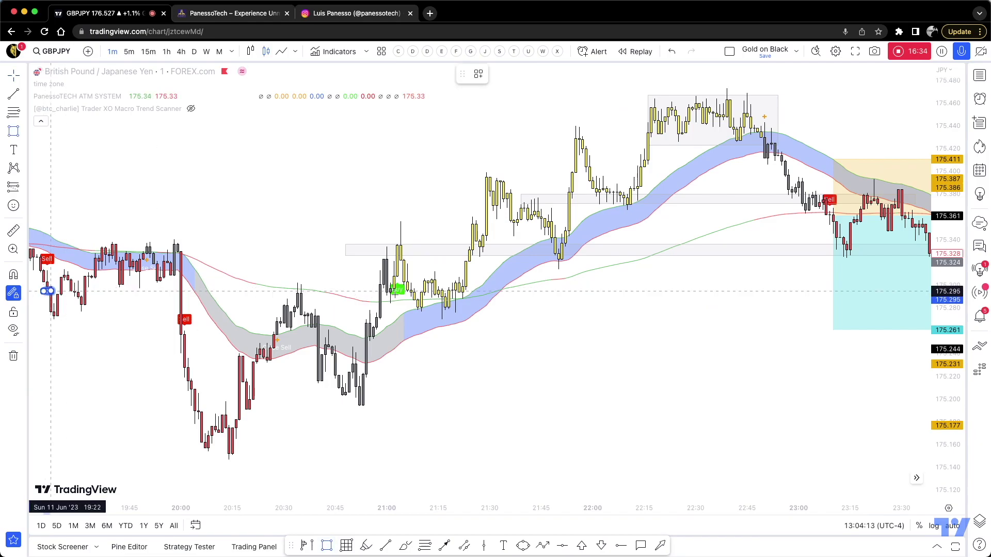
click(537, 314)
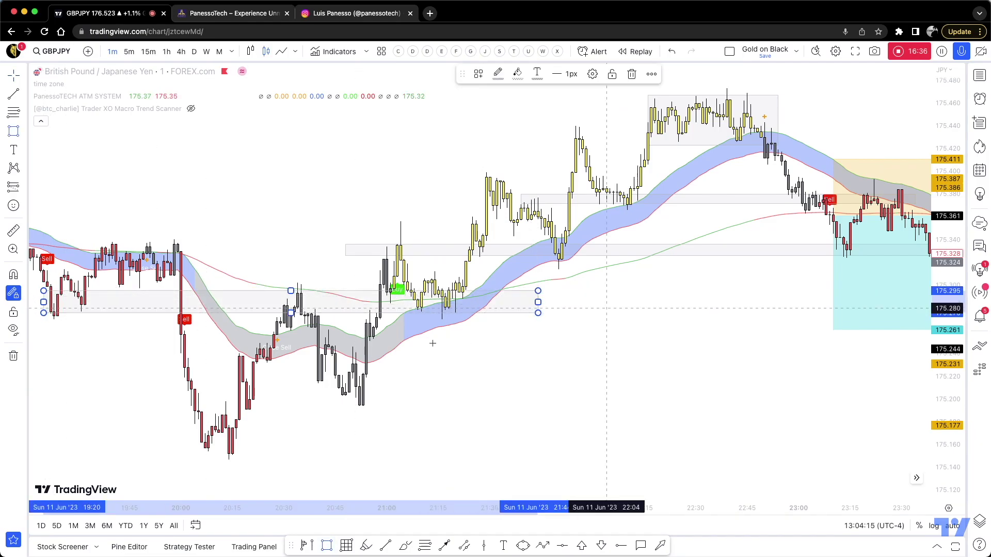
click(388, 255)
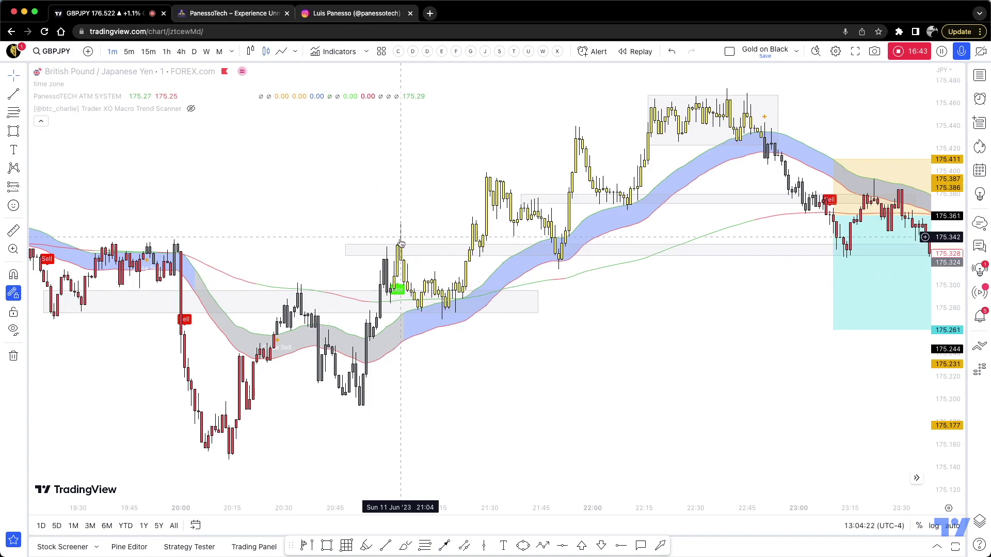
- Place a long position at the 21:03 buy signal with its entry at about 175.334
click(23, 189)
click(414, 243)
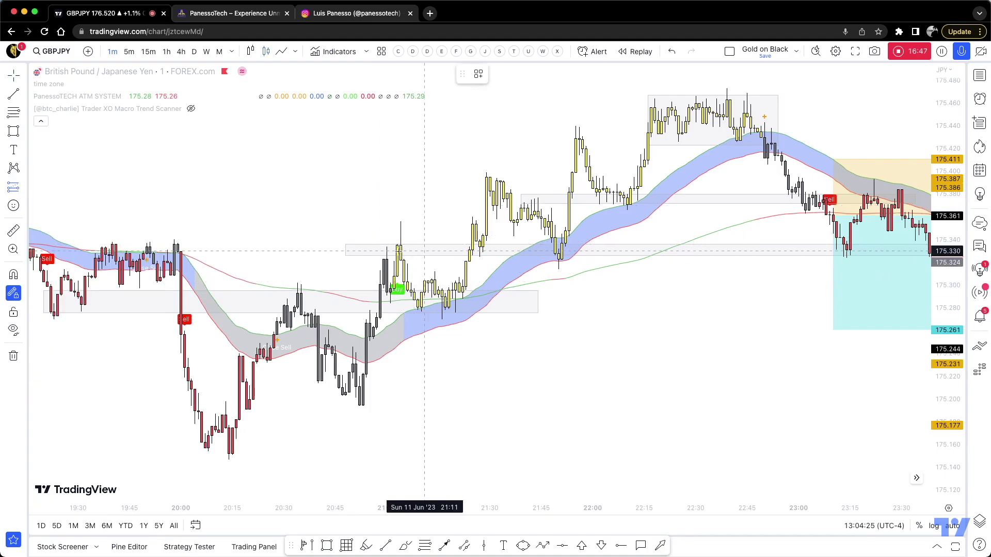
click(396, 246)
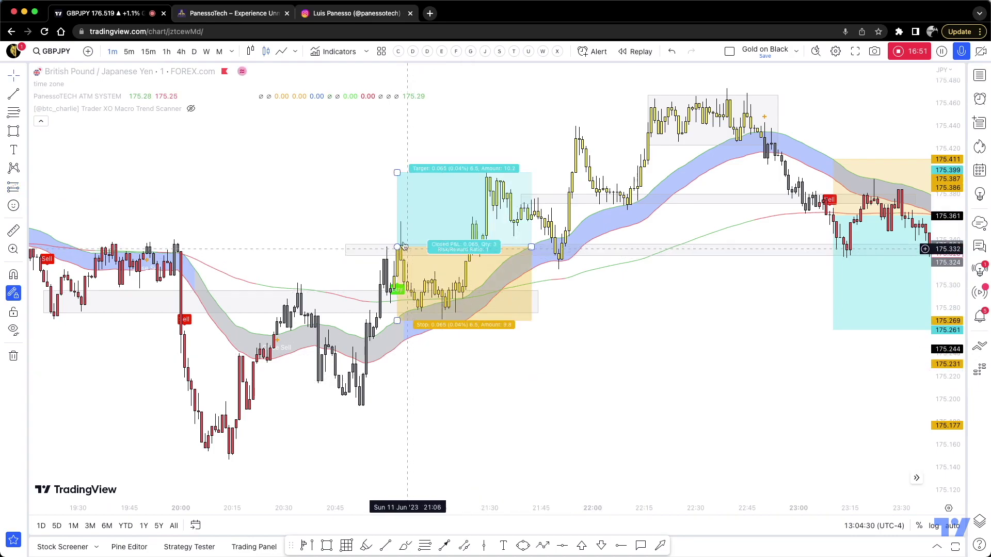
- Try the 21:03 long position's stop at about 175.28, 175.243 and 175.198
click(394, 305)
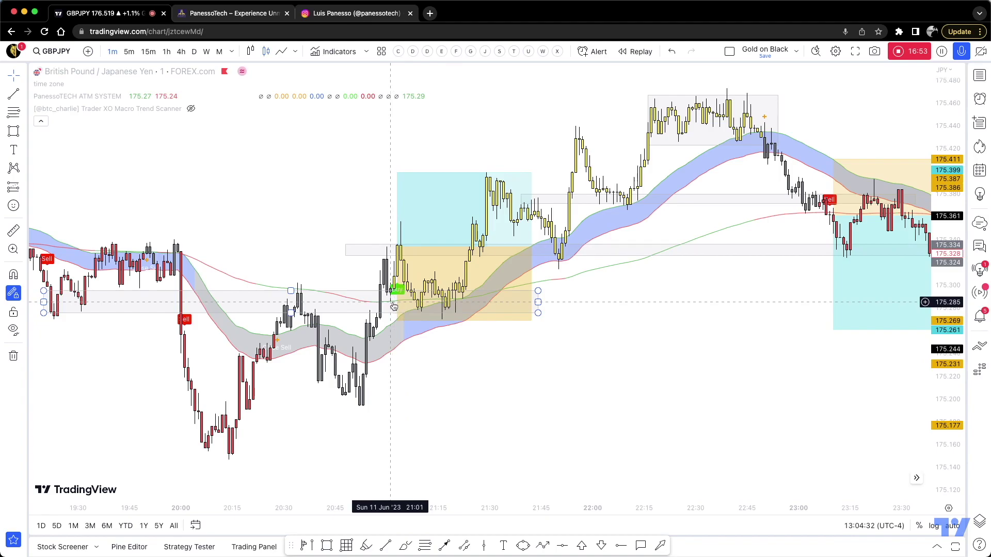
click(393, 307)
drag(393, 308, 394, 307)
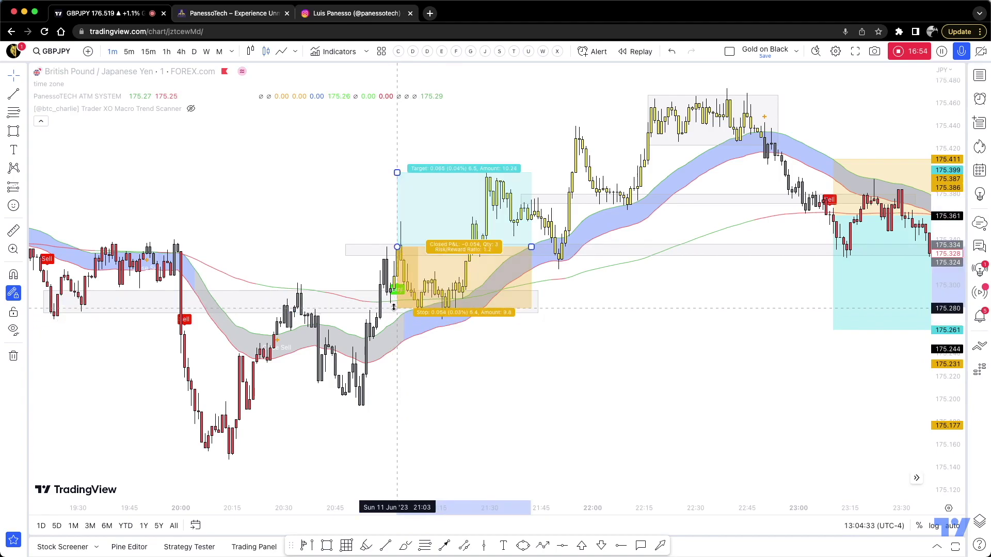
click(398, 306)
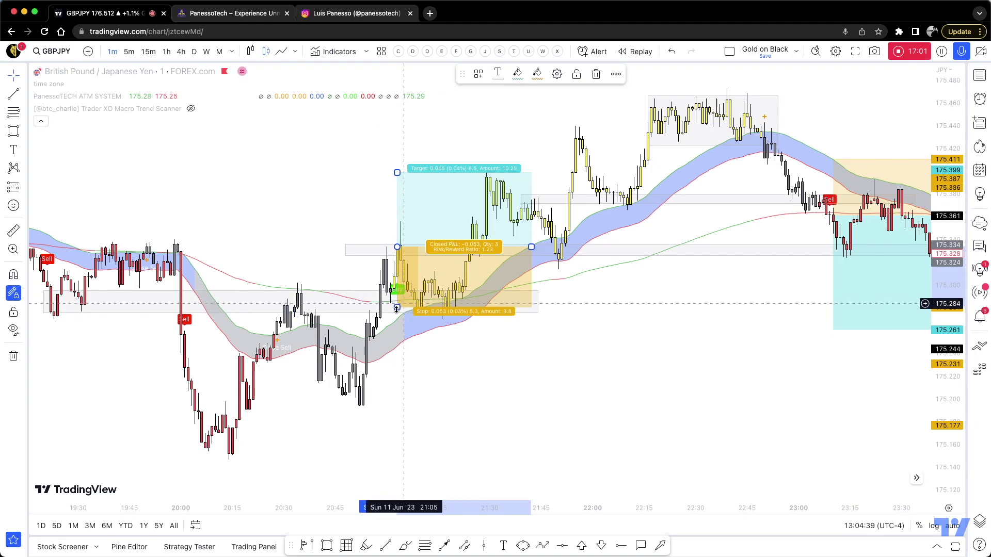
drag(397, 307, 397, 350)
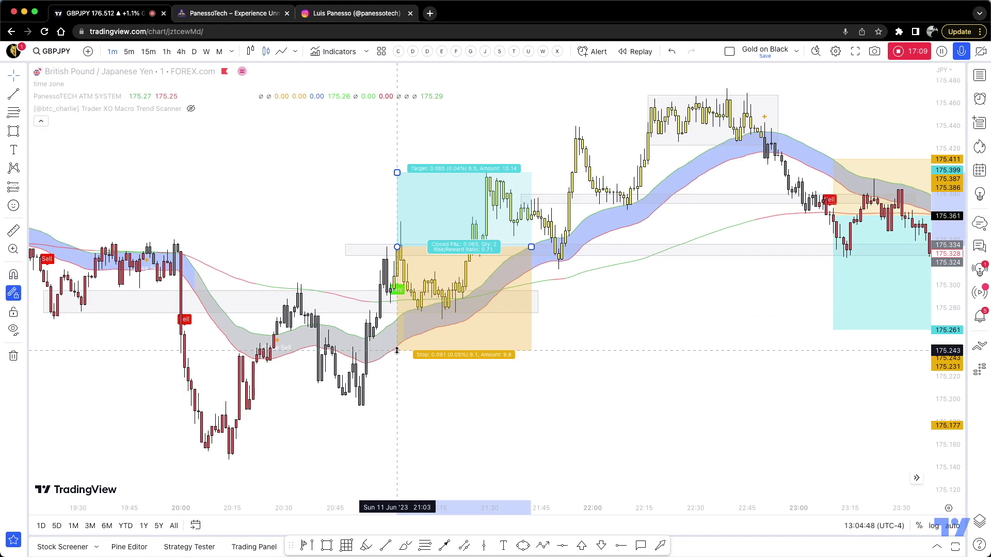
drag(397, 350, 397, 401)
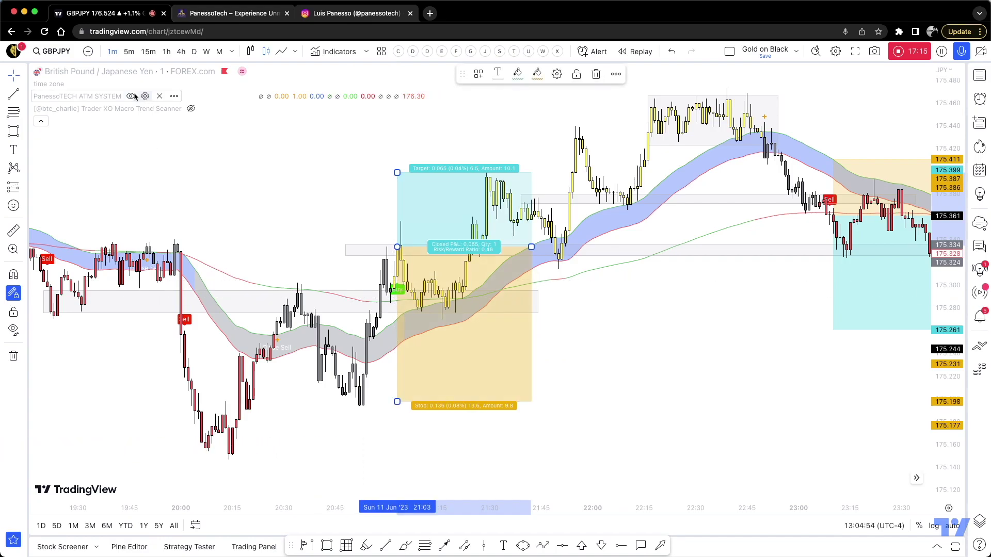
- Hide the PanessoTECH ATM SYSTEM indicator while refitting the 21:03 long position's stop, show it again, and set the stop to about 175.244
click(131, 96)
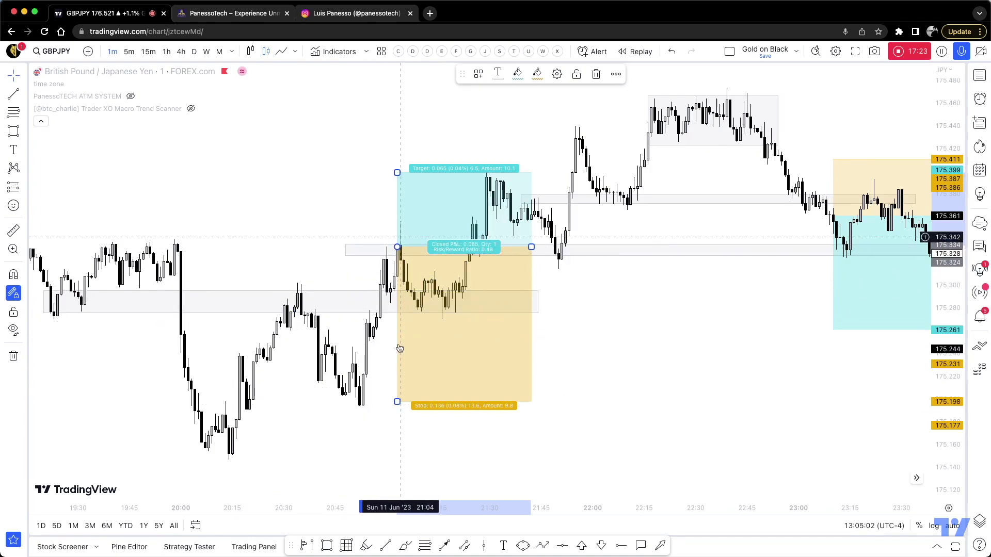
mouse_move(397, 401)
mouse_down()
mouse_move(397, 305)
mouse_move(379, 341)
mouse_move(381, 329)
mouse_up()
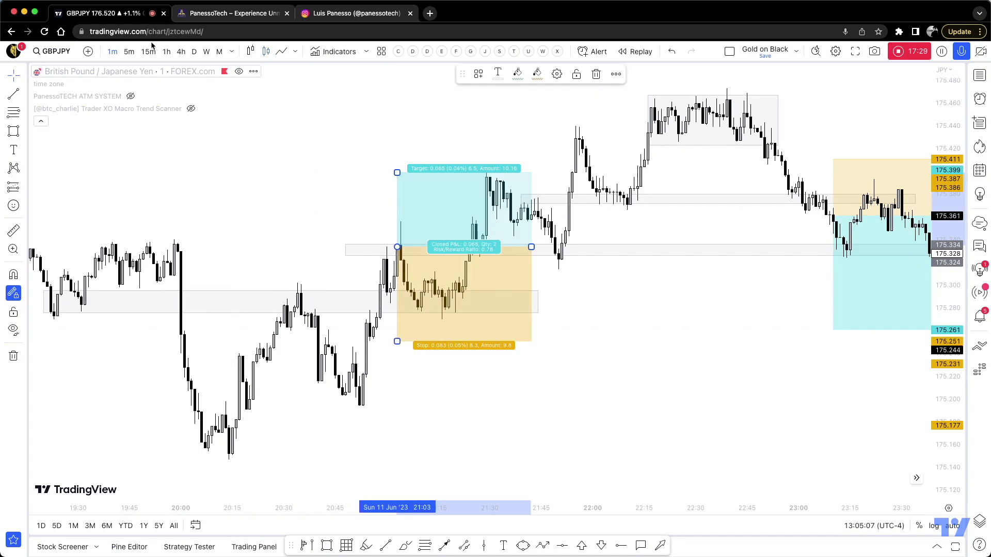
click(130, 96)
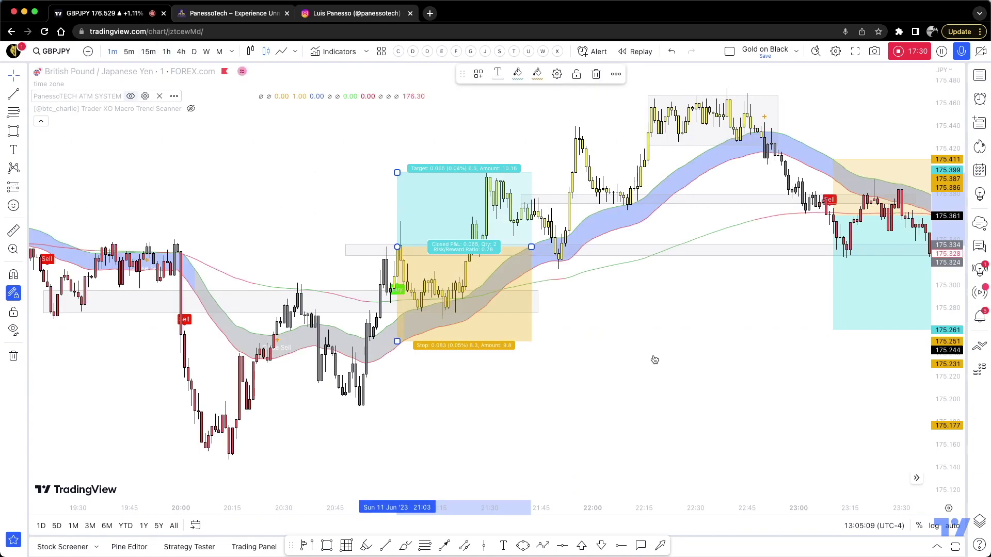
drag(393, 342, 402, 350)
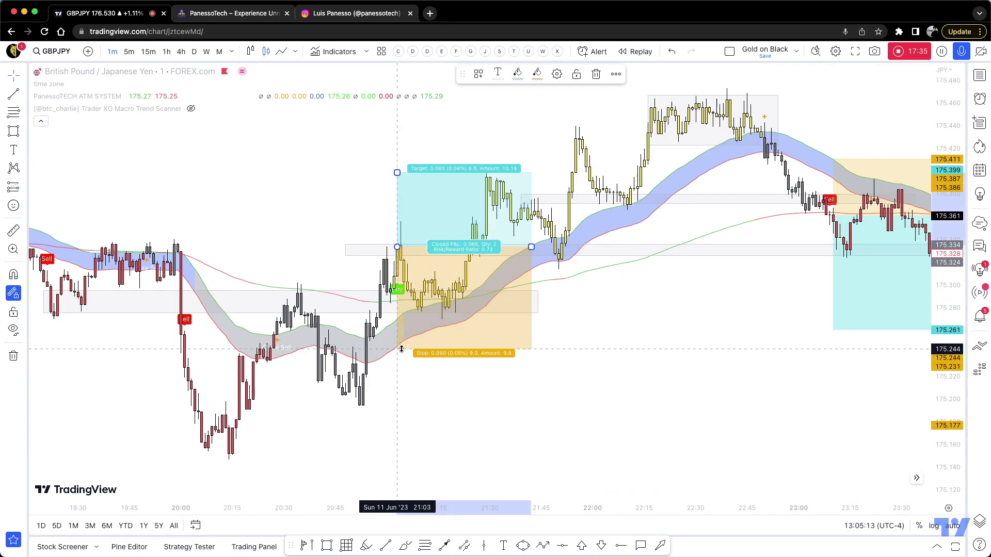
click(672, 364)
- Raise the 21:03 long position's target to about 175.514 for a risk/reward ratio of 2 and extend the position to about 22:42
scroll(657, 387, right, 5)
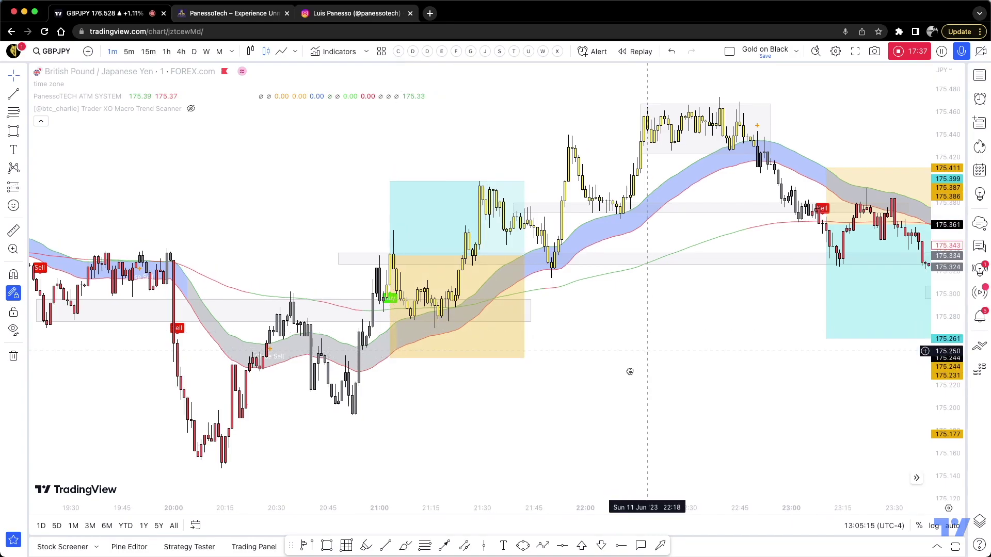
drag(372, 203, 372, 95)
click(276, 243)
scroll(356, 171, up, 3)
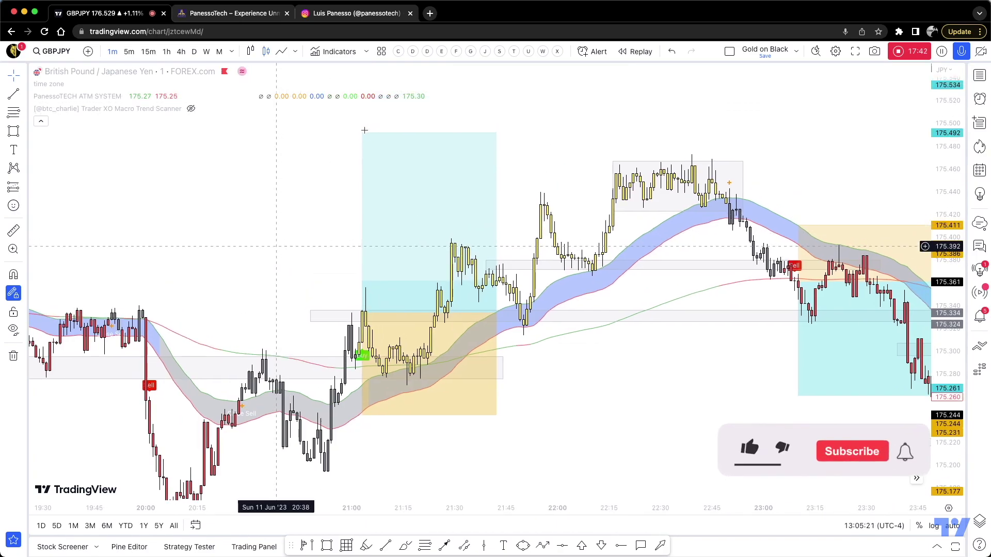
drag(364, 133, 369, 106)
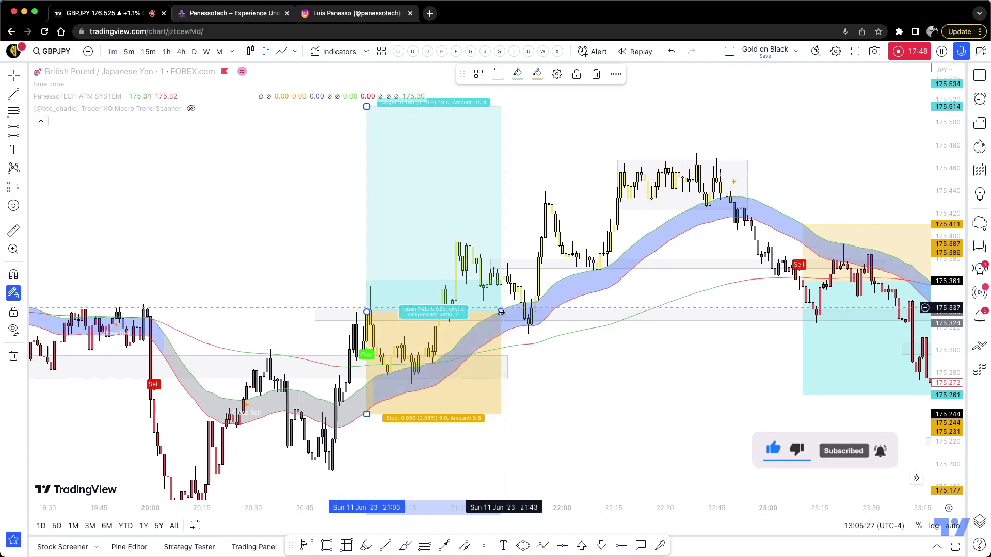
drag(500, 312, 715, 302)
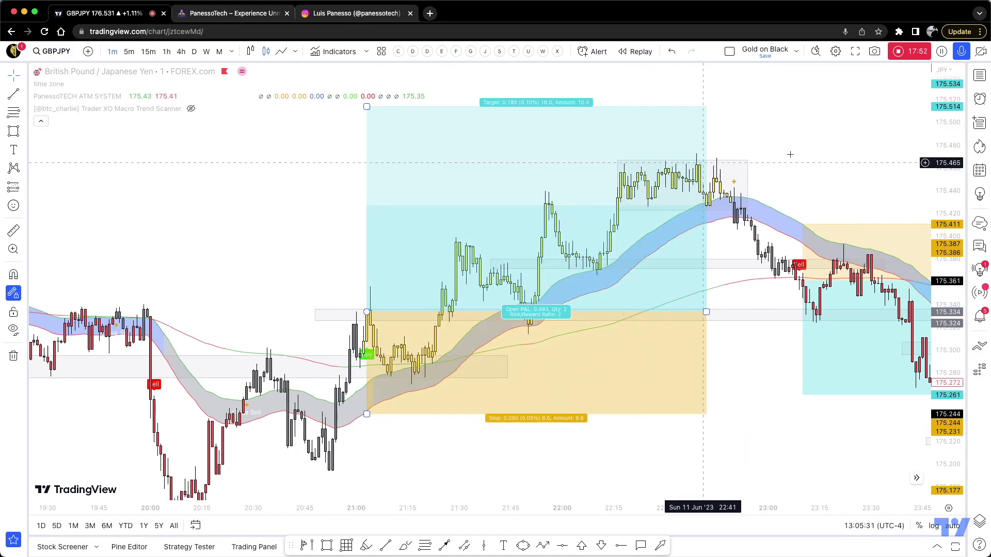
- Examine the 21:03 long and 23:10 short positions against the surrounding signals, zones and price action
scroll(654, 137, down, 5)
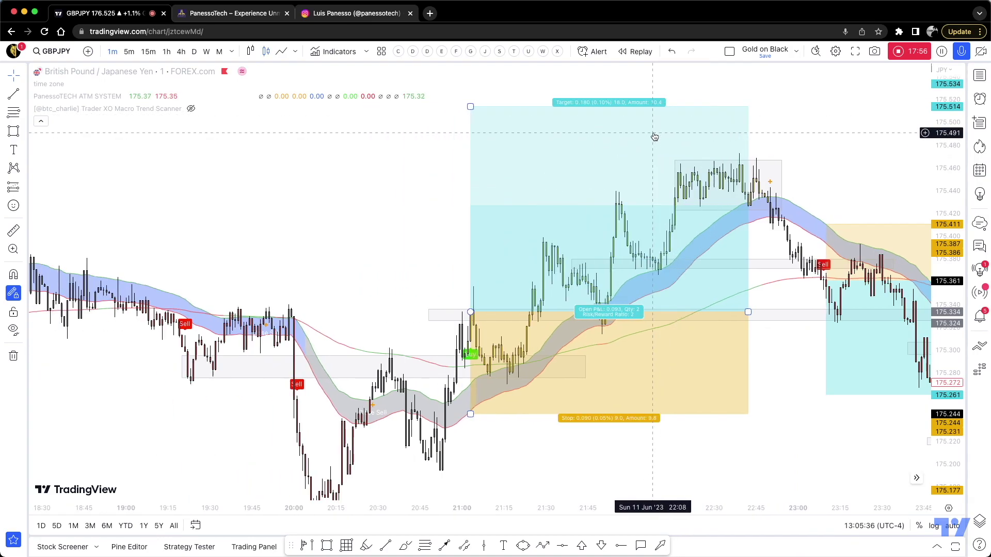
scroll(655, 137, down, 2)
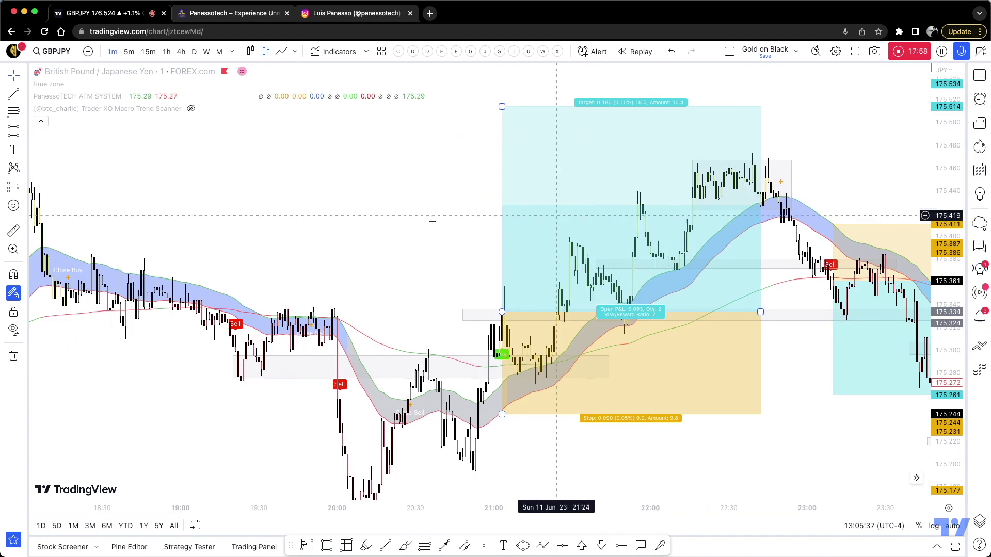
drag(421, 220, 363, 215)
scroll(364, 214, up, 1)
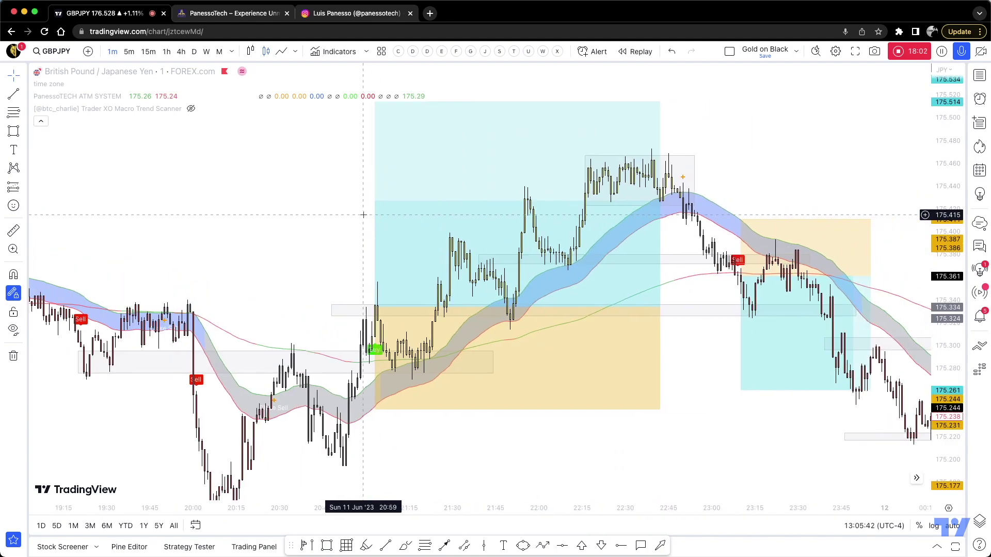
scroll(363, 215, up, 1)
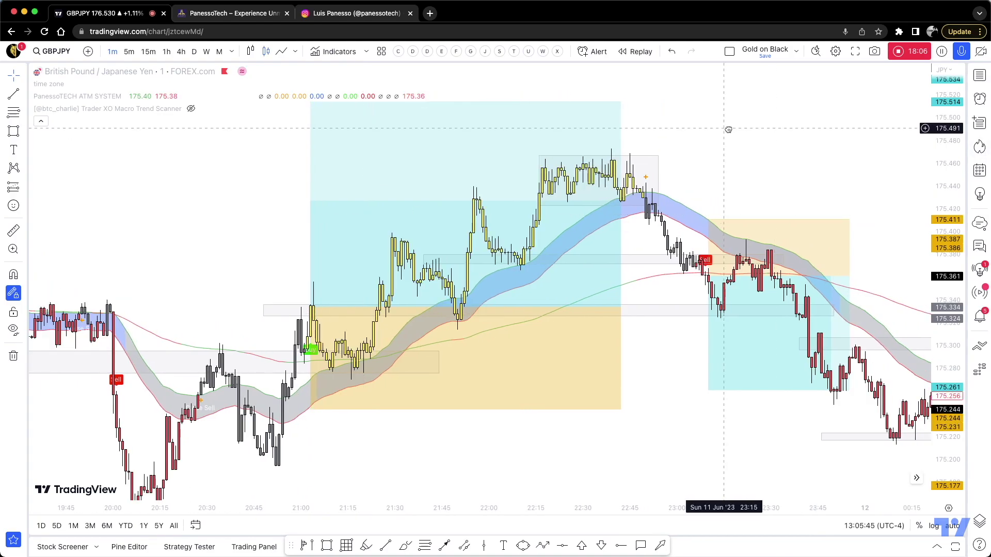
drag(652, 139, 739, 142)
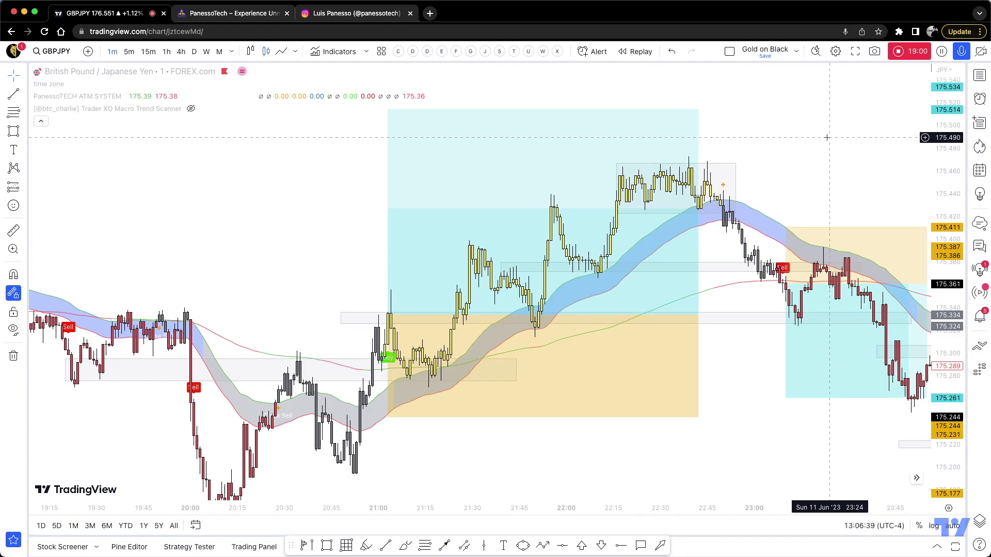
- Switch to the open PanessoTech Instagram profile
click(357, 14)
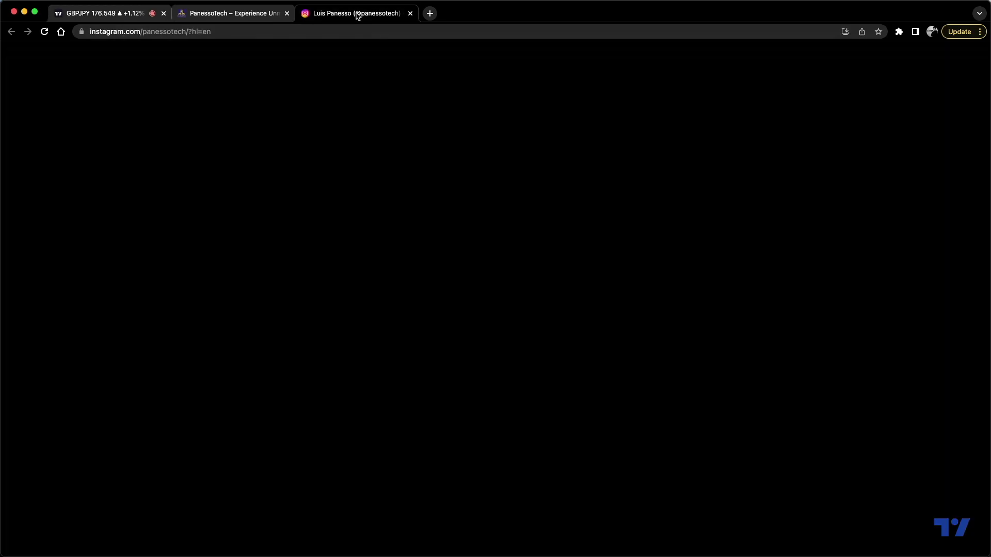